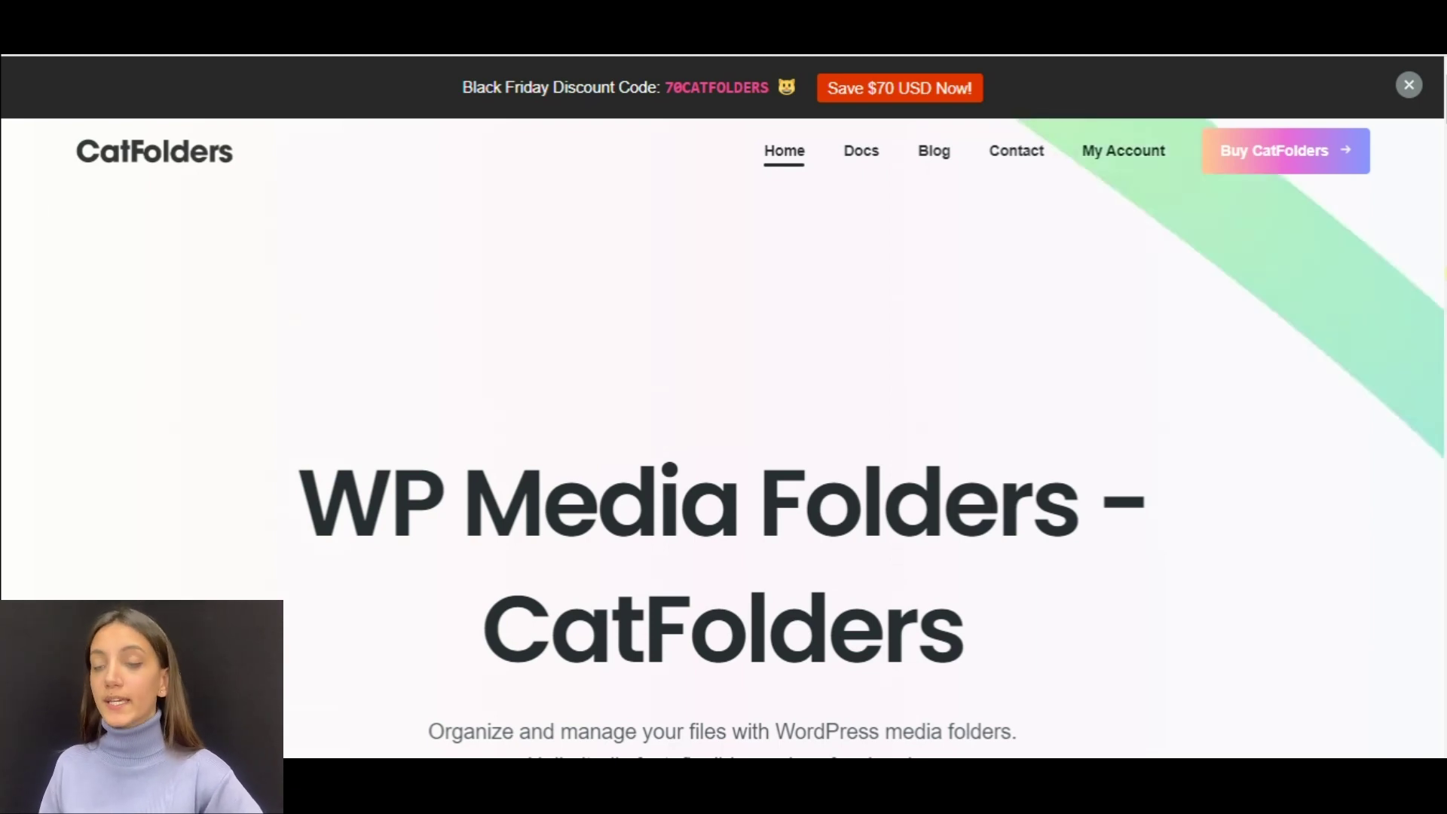
Step: Scroll down the CatFolders homepage to the Get Organized, Go Advanced and Can't Get Enough? feature cards
scroll(724, 407, "down", 3)
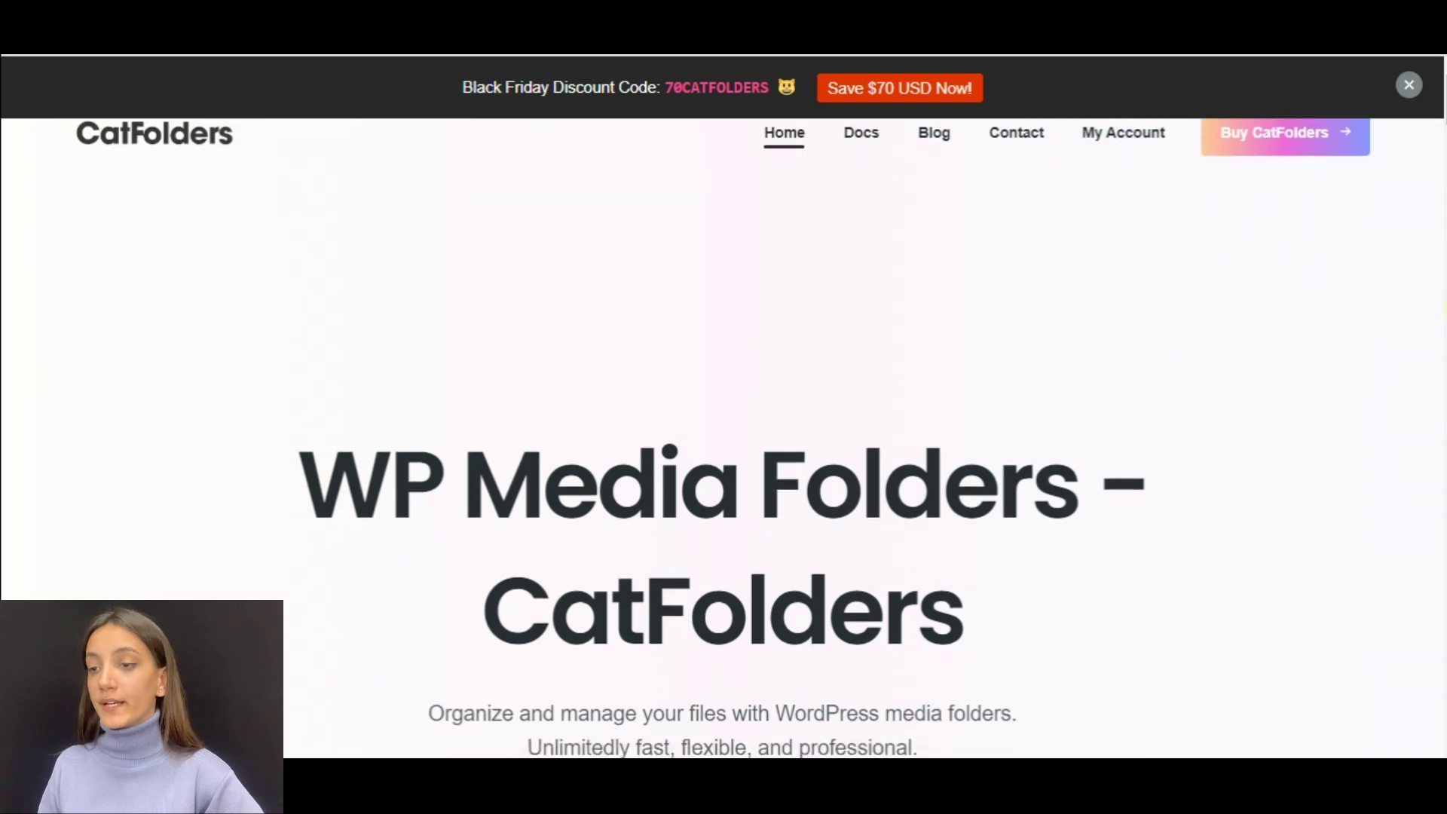
scroll(723, 407, "down", 1)
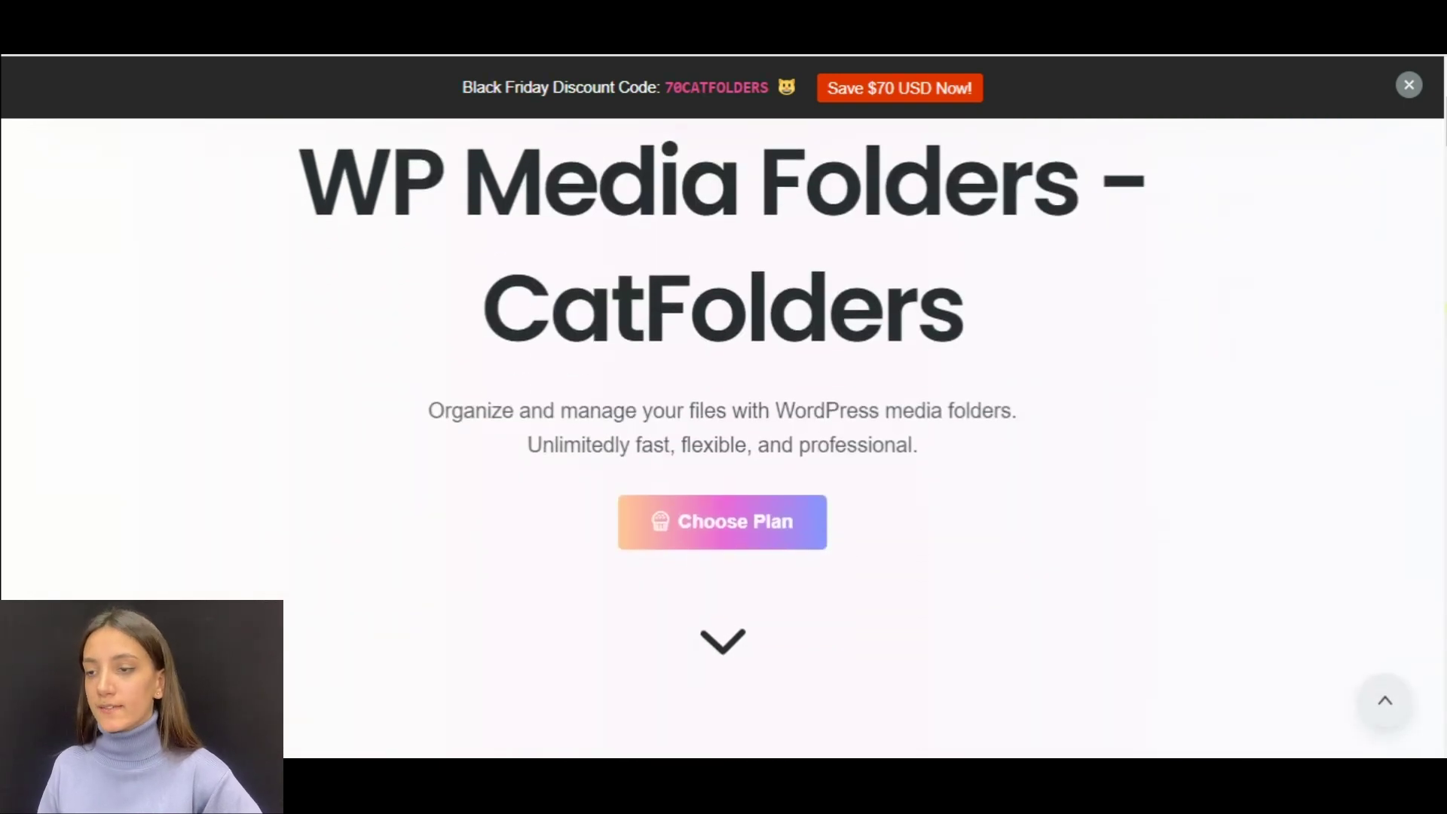
scroll(723, 407, "down", 1)
scroll(724, 407, "down", 4)
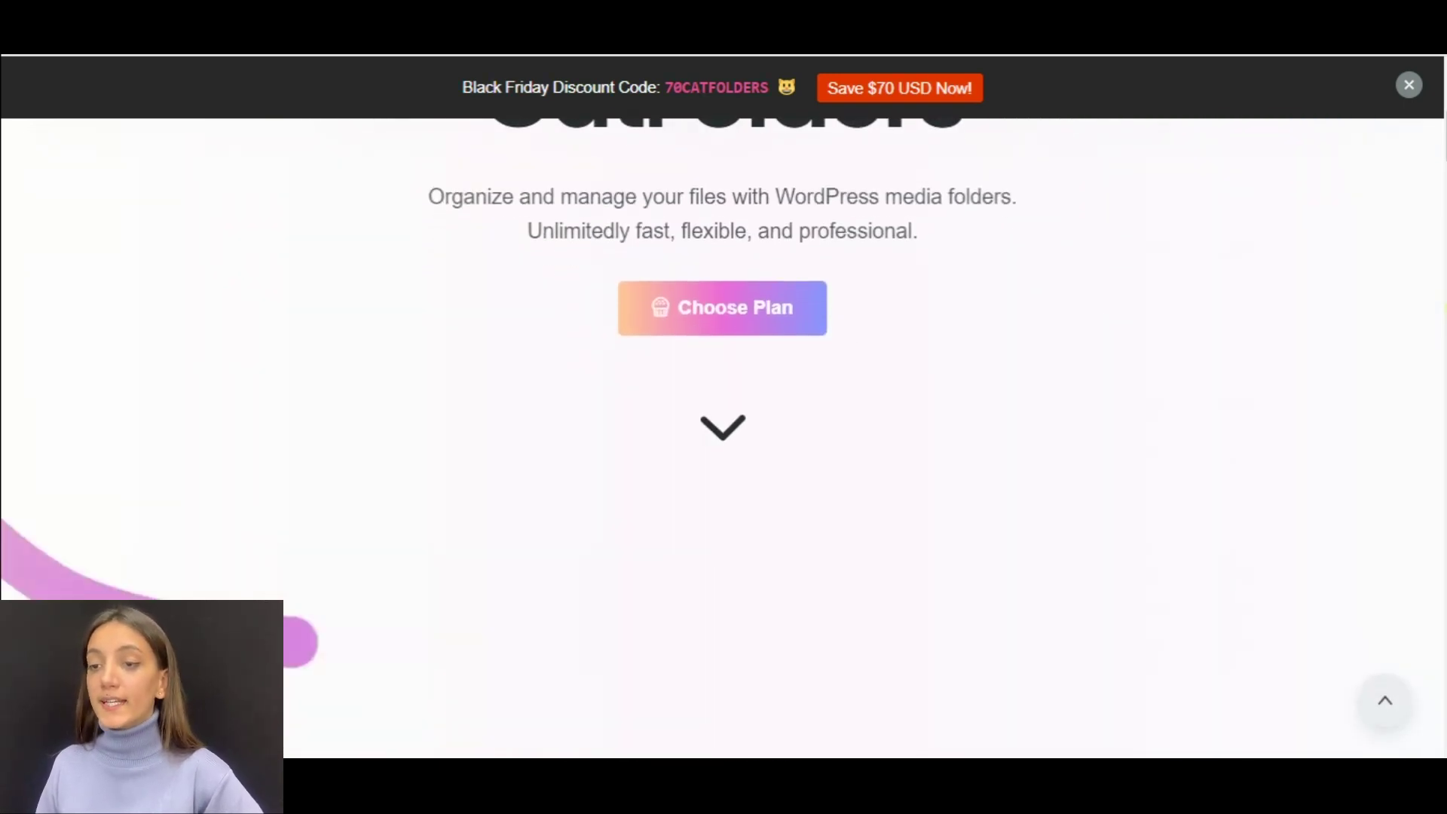
scroll(723, 408, "down", 6)
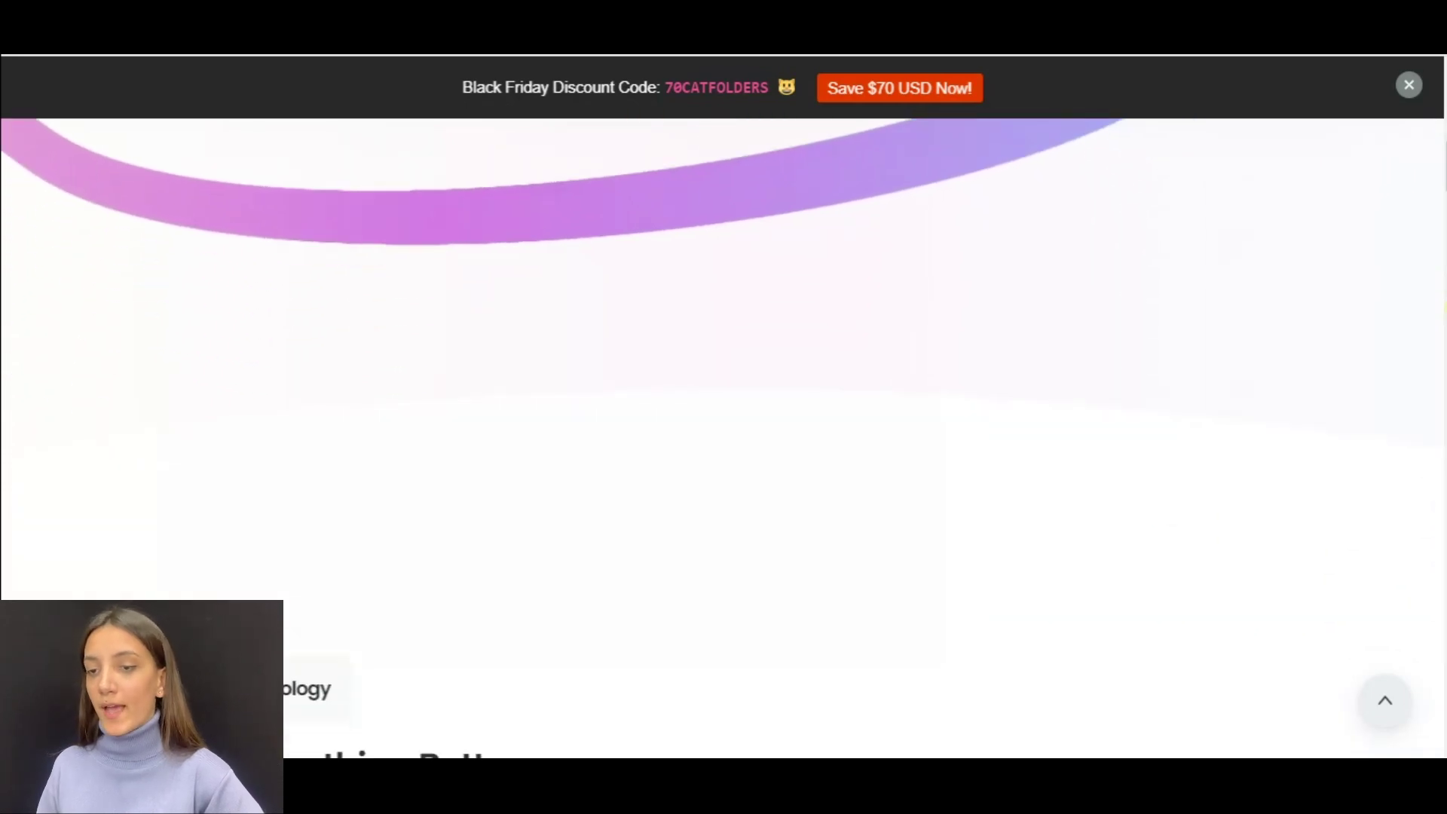
scroll(723, 407, "down", 2)
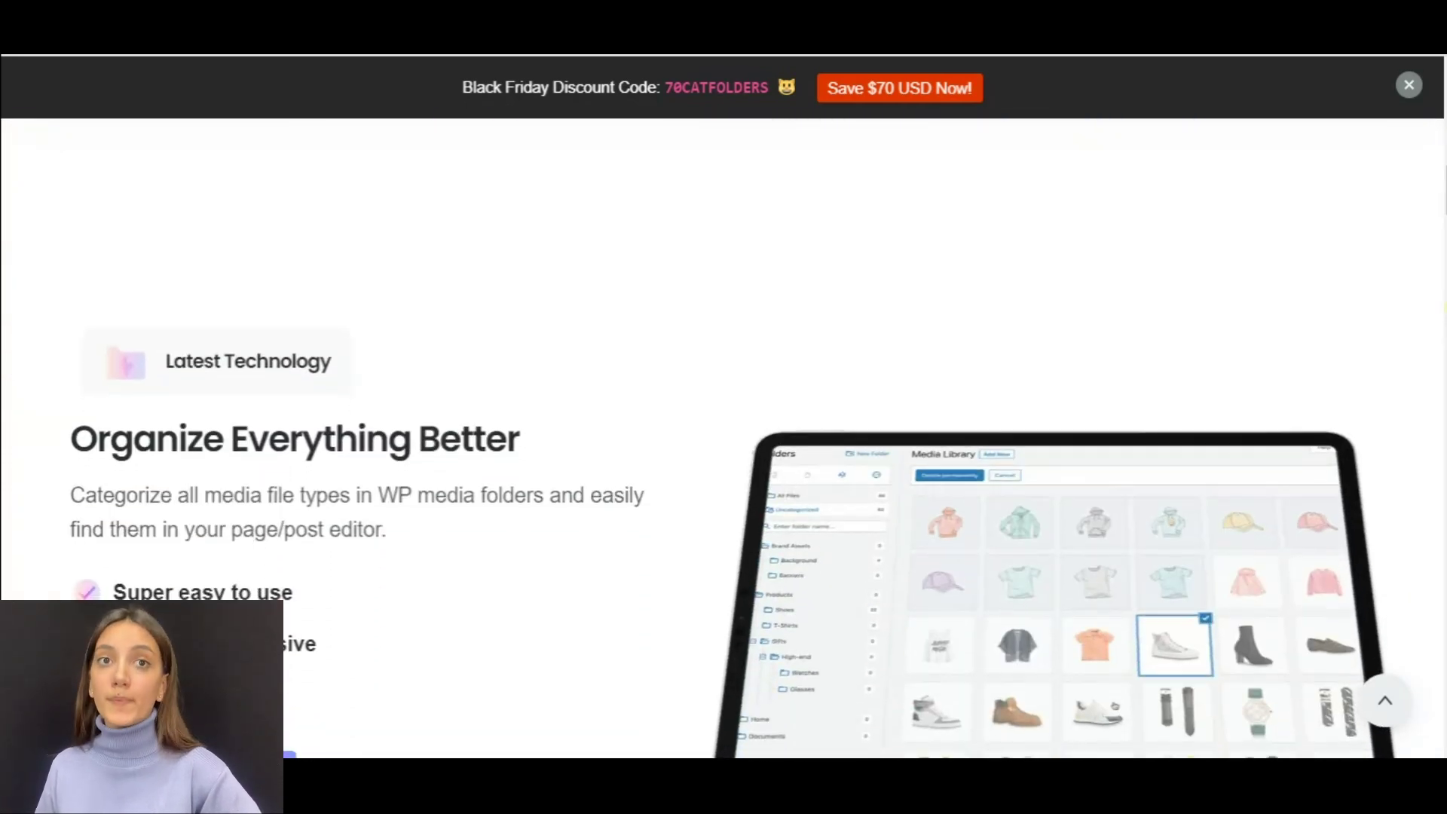
scroll(723, 407, "down", 3)
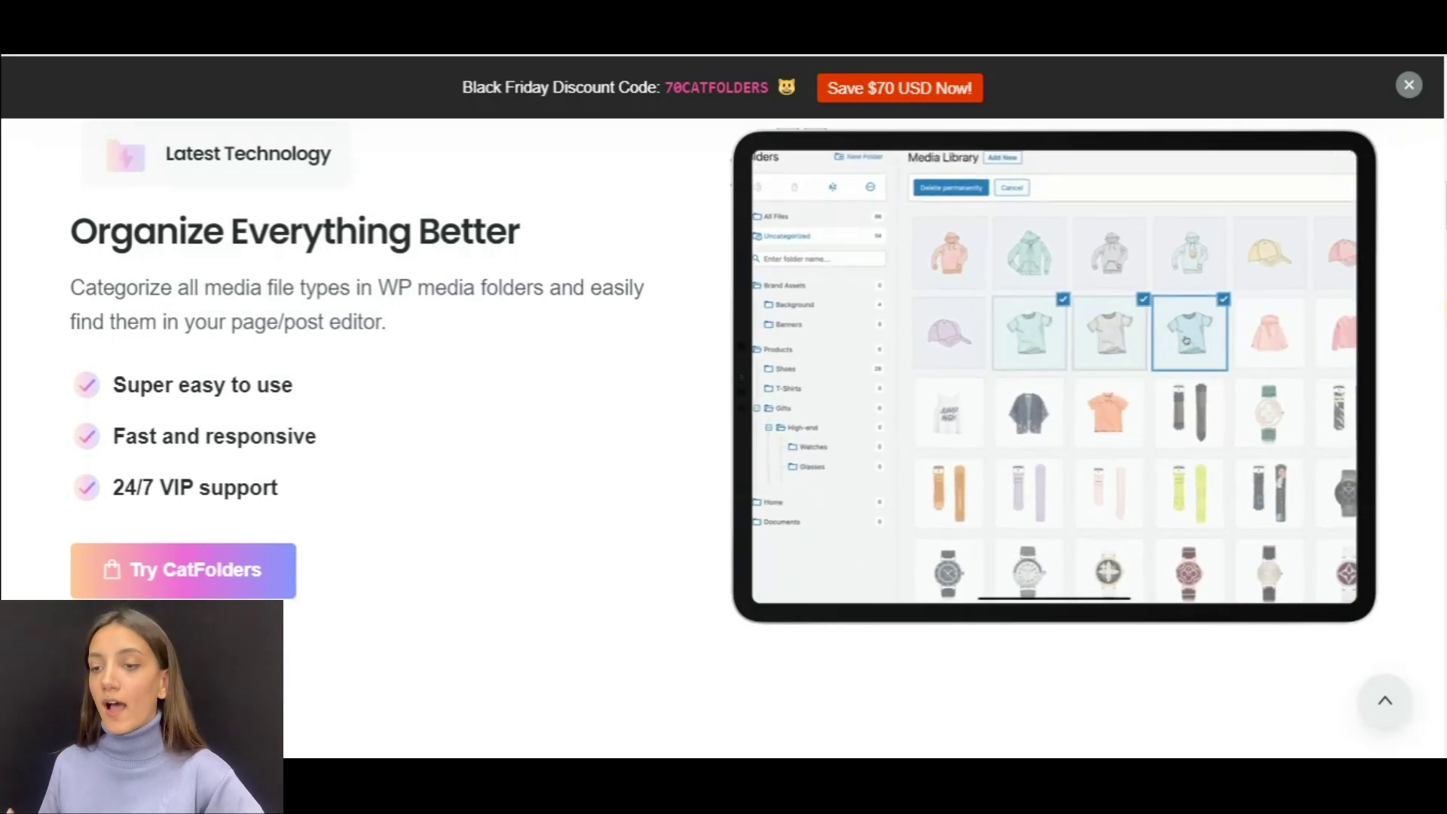
scroll(724, 438, "down", 2)
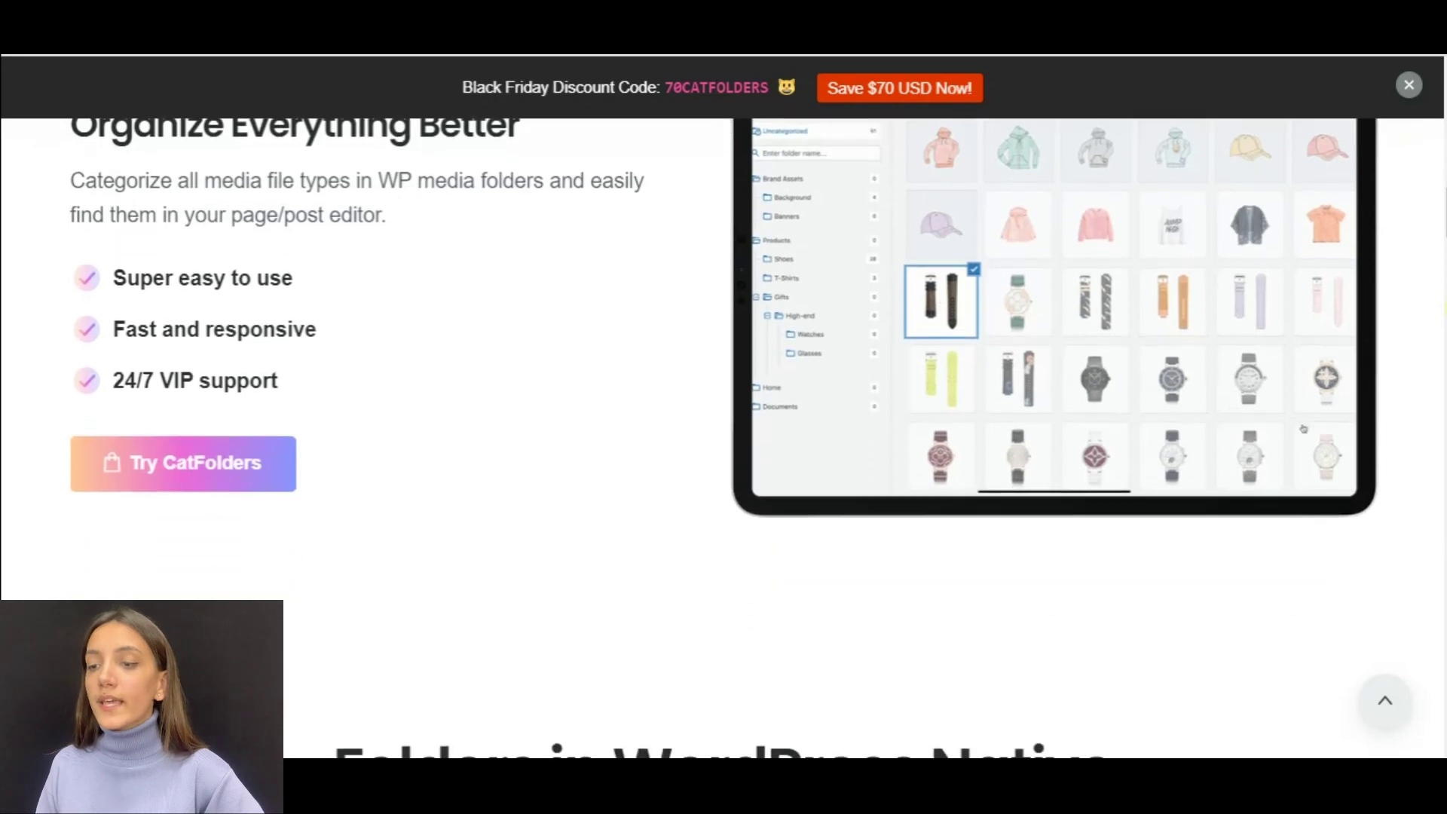
scroll(724, 437, "up", 2)
scroll(724, 438, "down", 3)
scroll(723, 437, "down", 3)
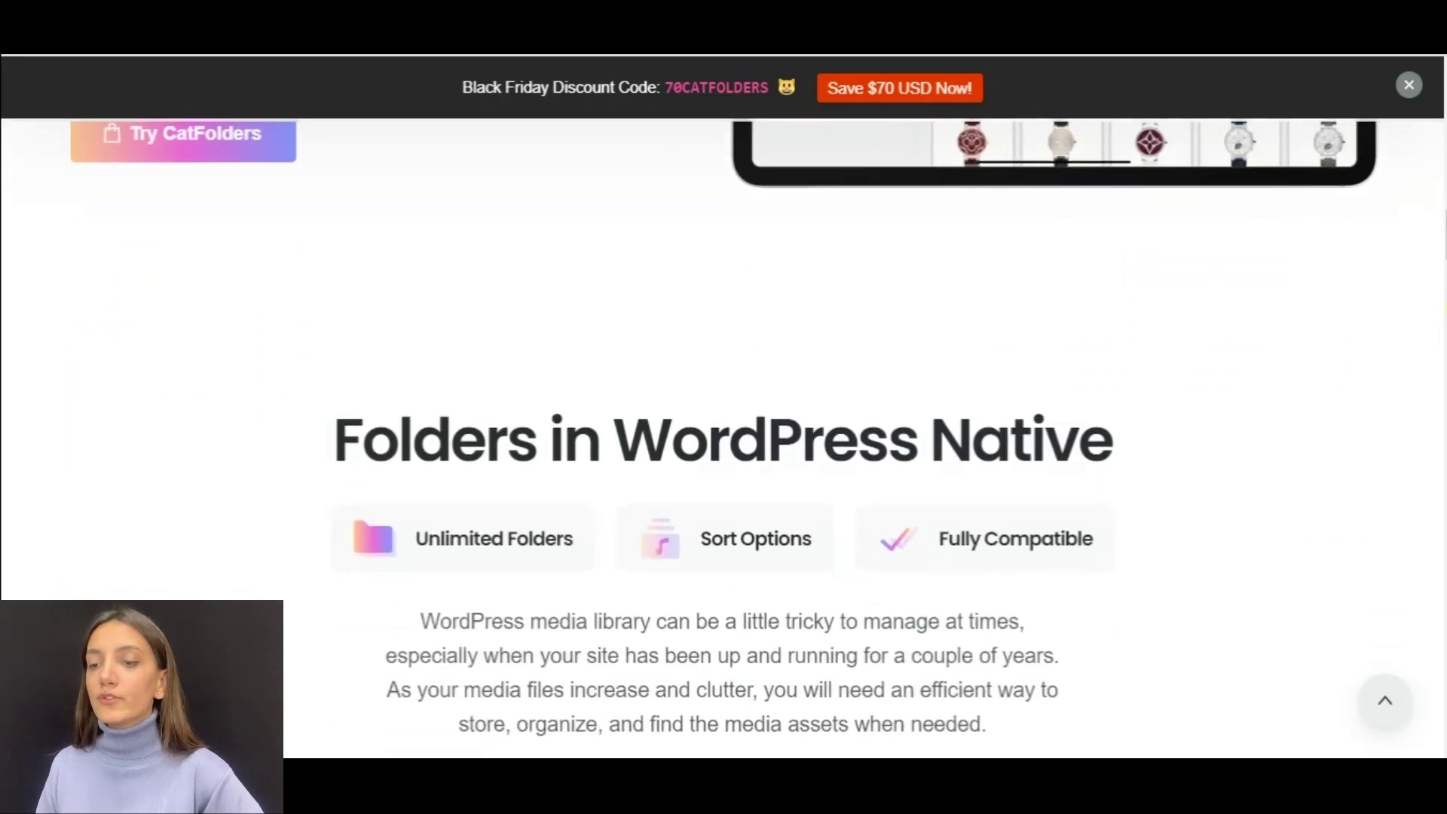
scroll(724, 437, "down", 3)
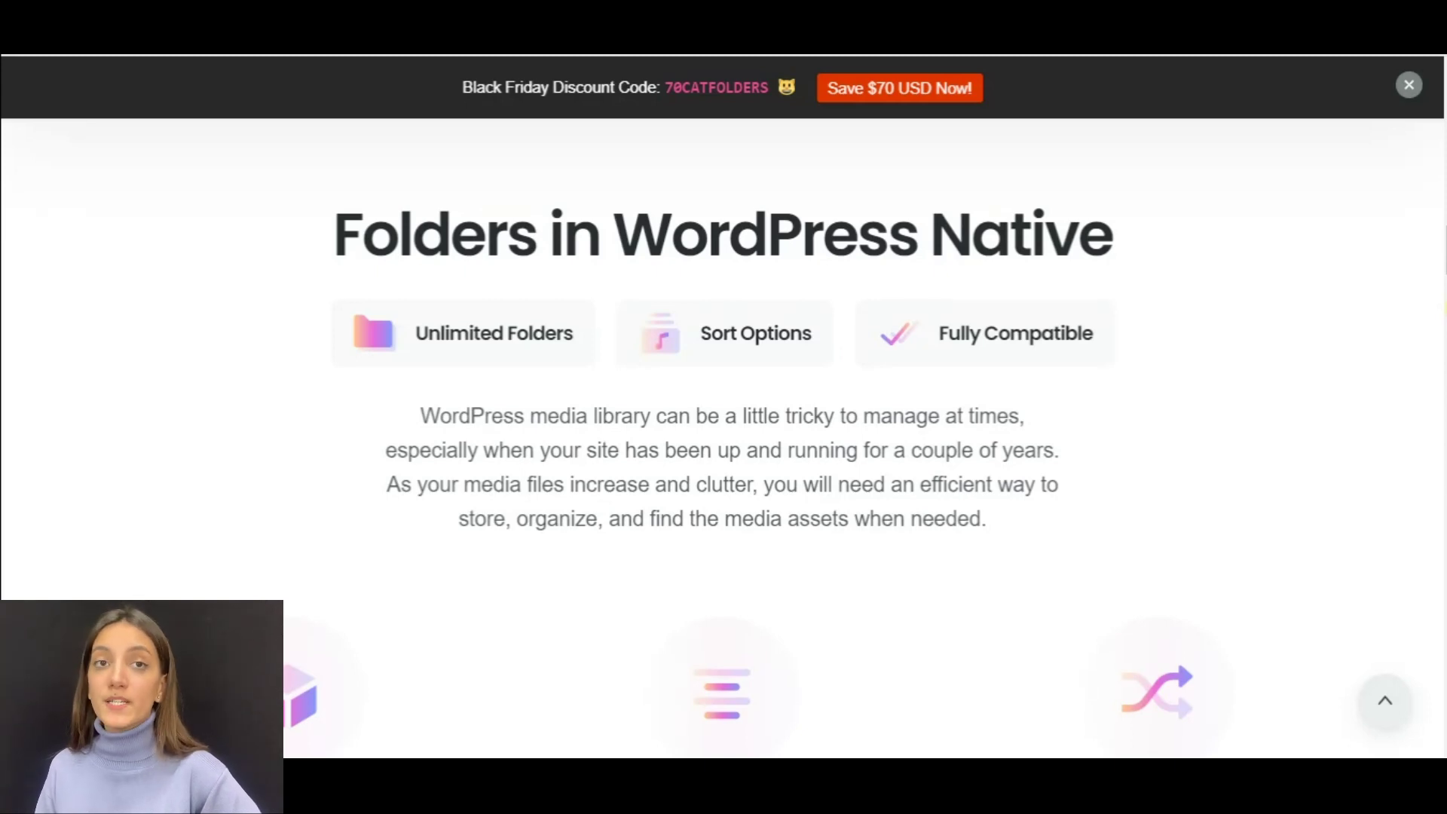
scroll(724, 437, "down", 3)
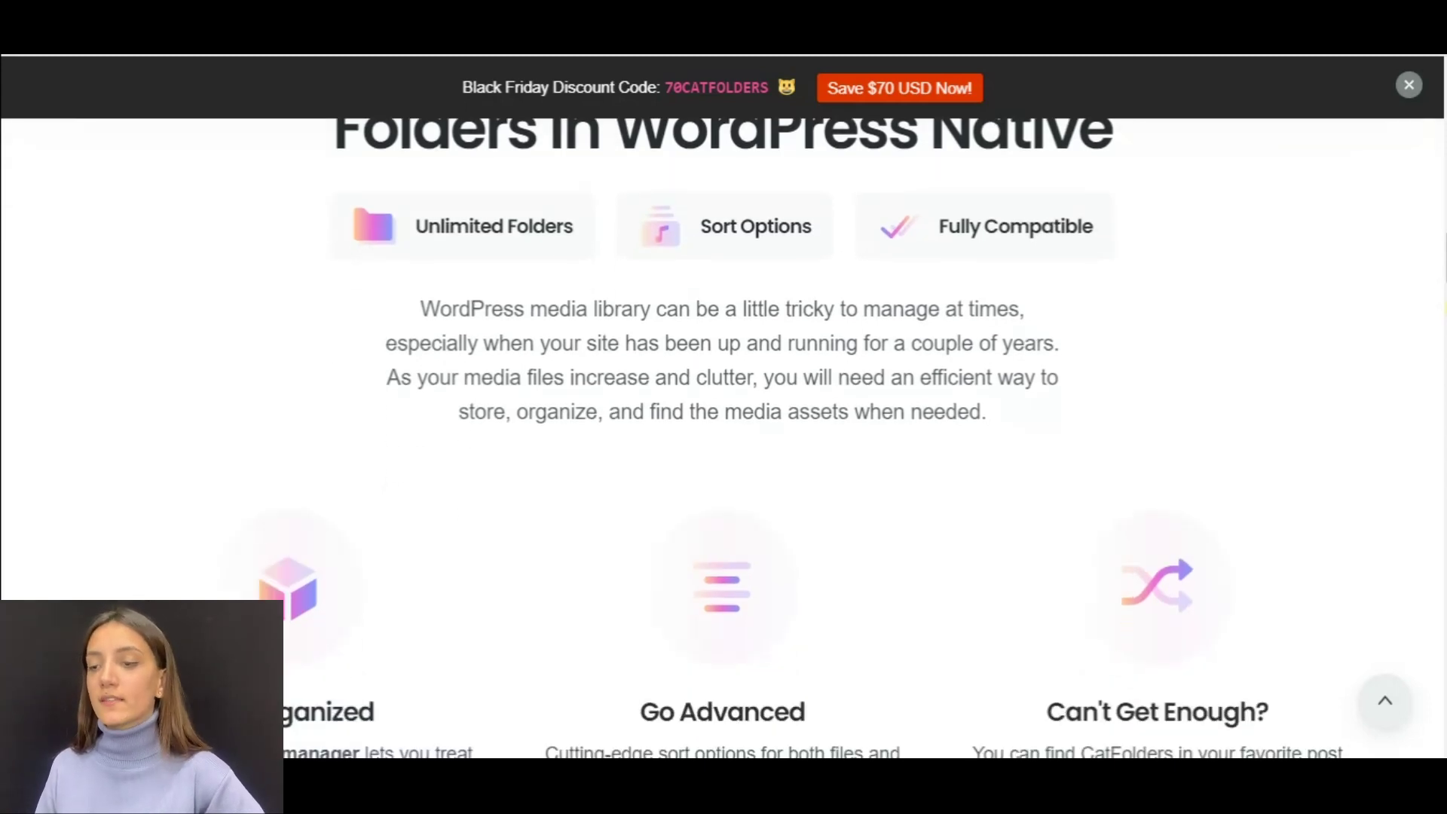
scroll(723, 437, "down", 2)
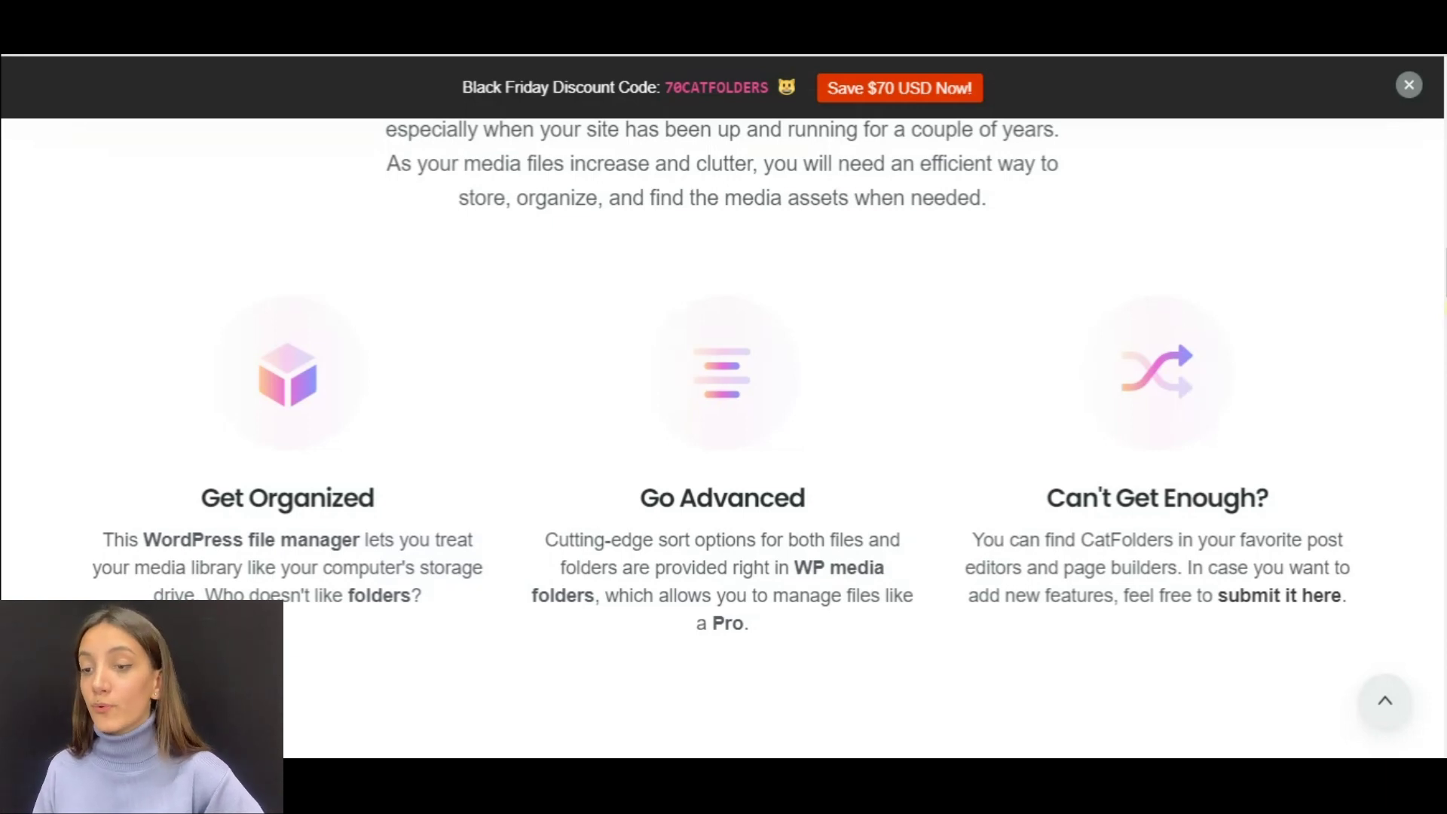
Step: Scroll past Drag and Drop, Filtering, Smart Operation and Higher Productivity to the Screenshots section
scroll(724, 437, "down", 4)
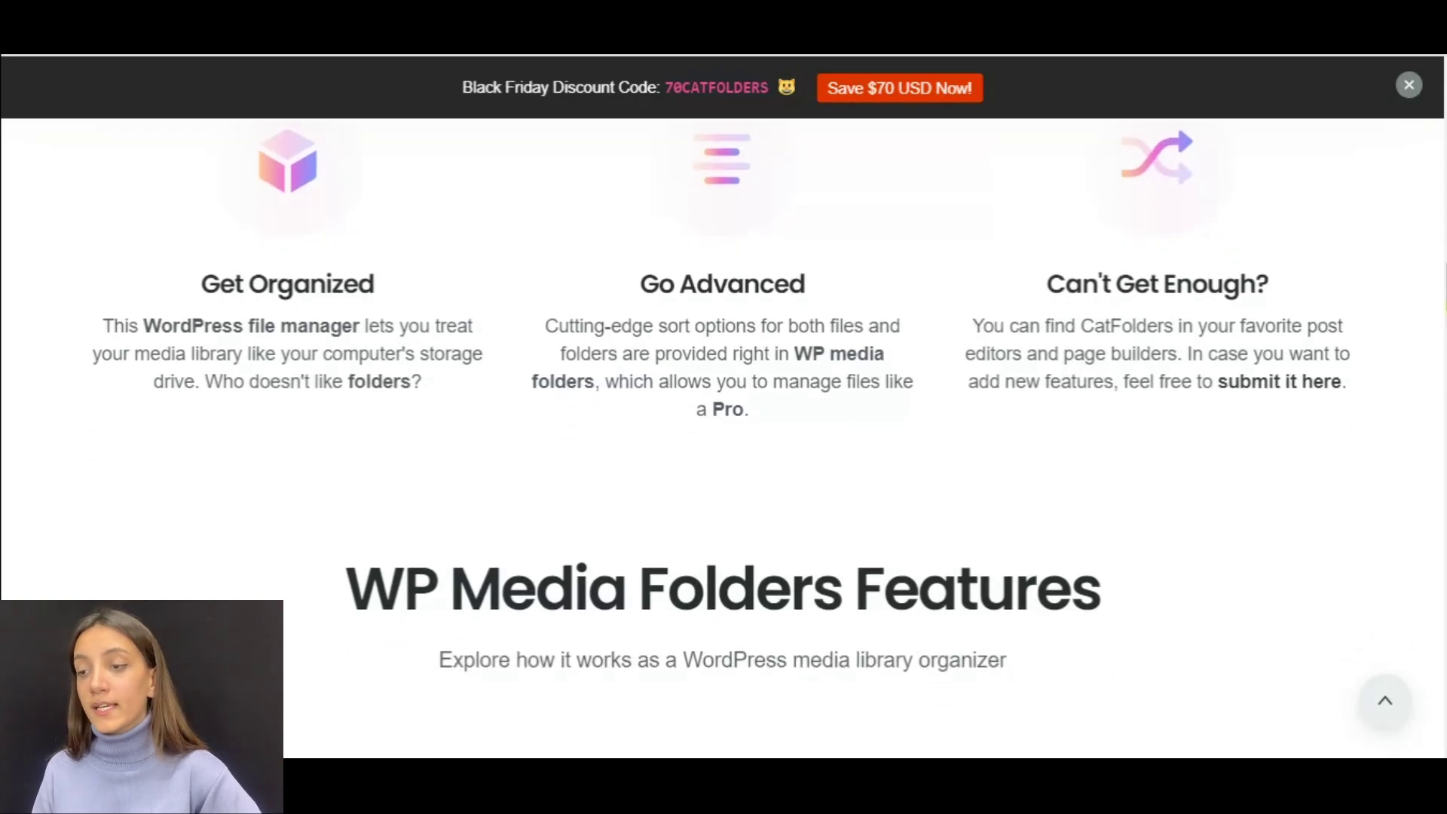
scroll(724, 438, "down", 2)
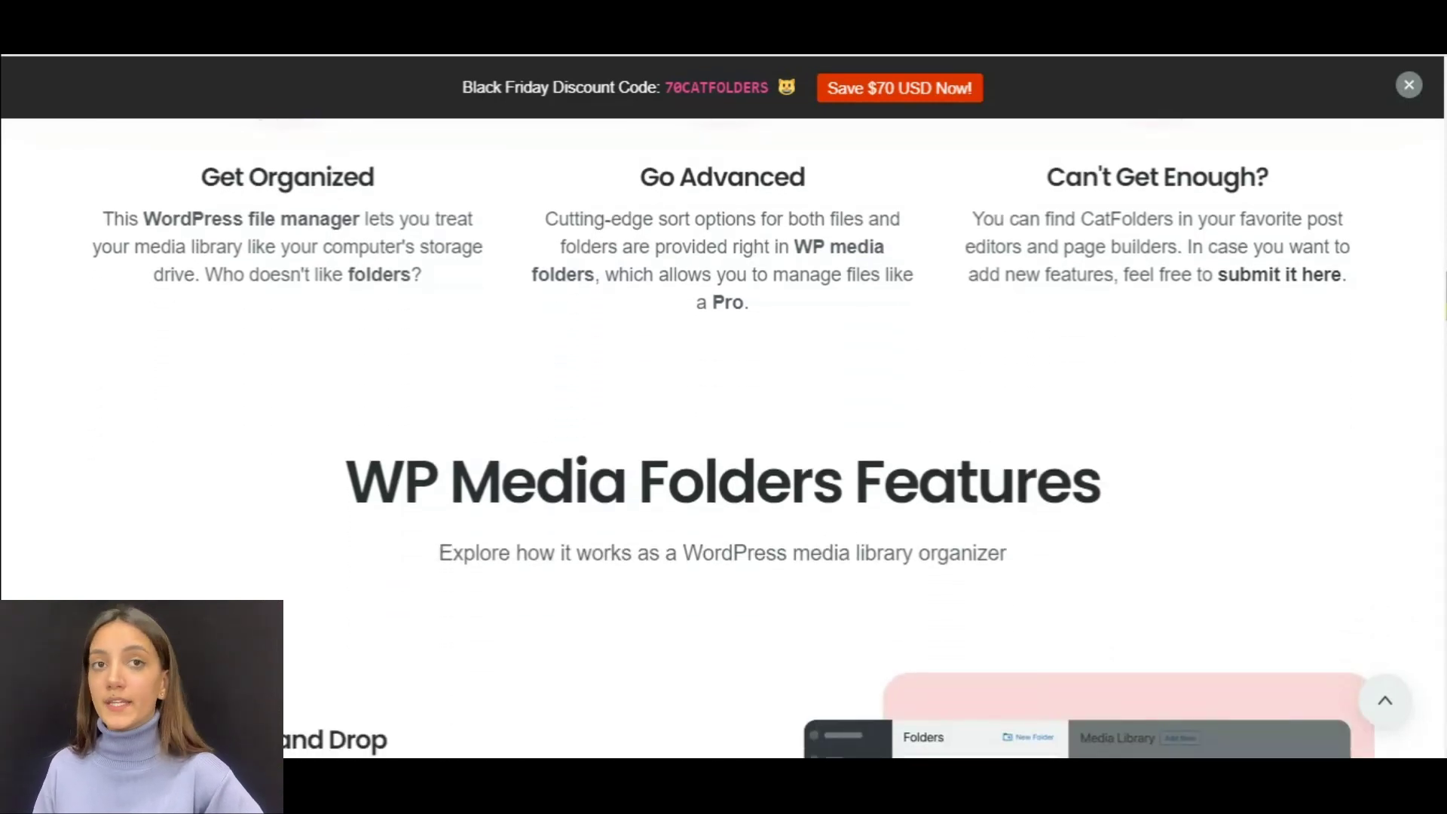
scroll(724, 437, "down", 3)
scroll(724, 437, "up", 3)
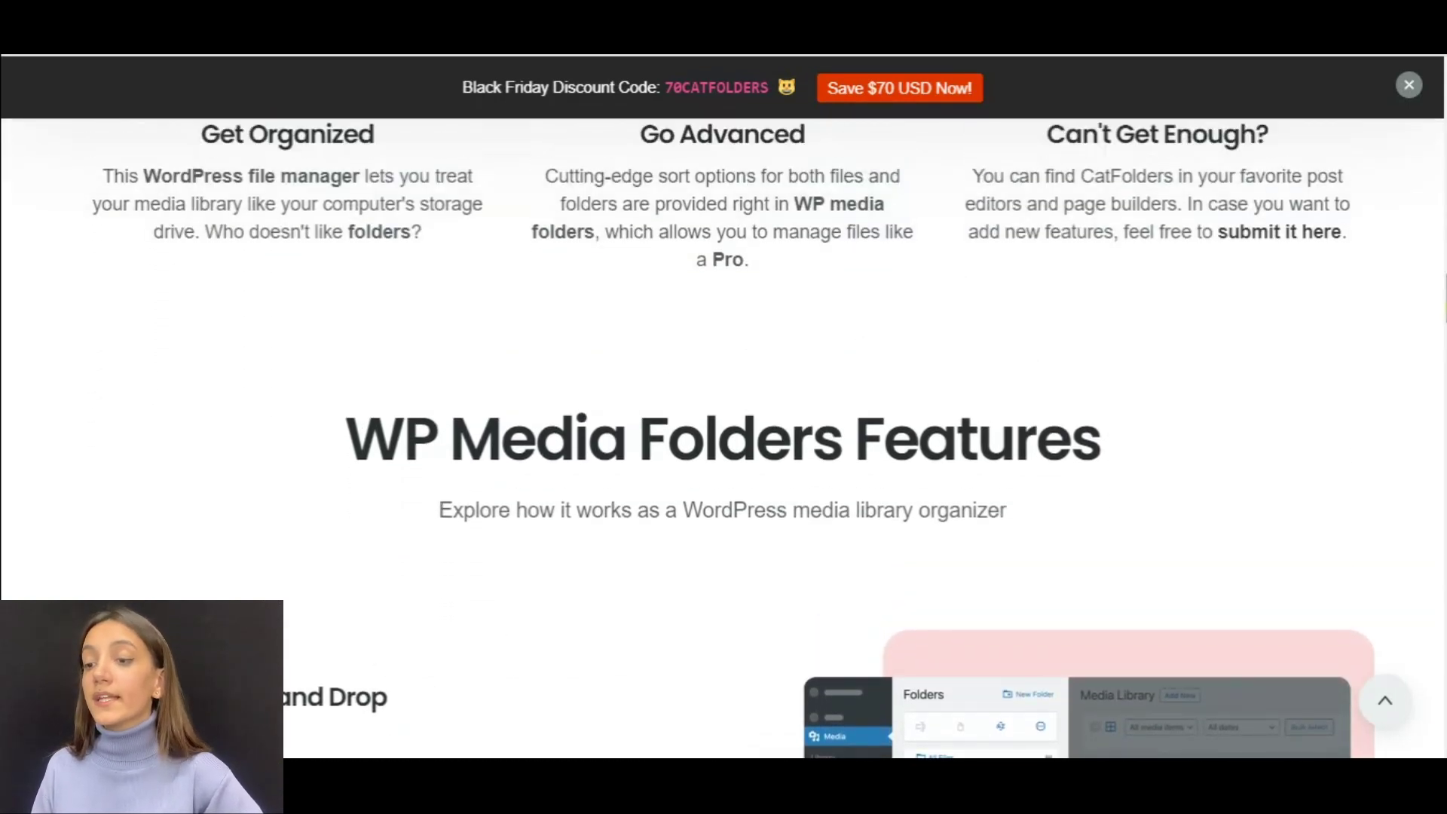
scroll(724, 437, "down", 4)
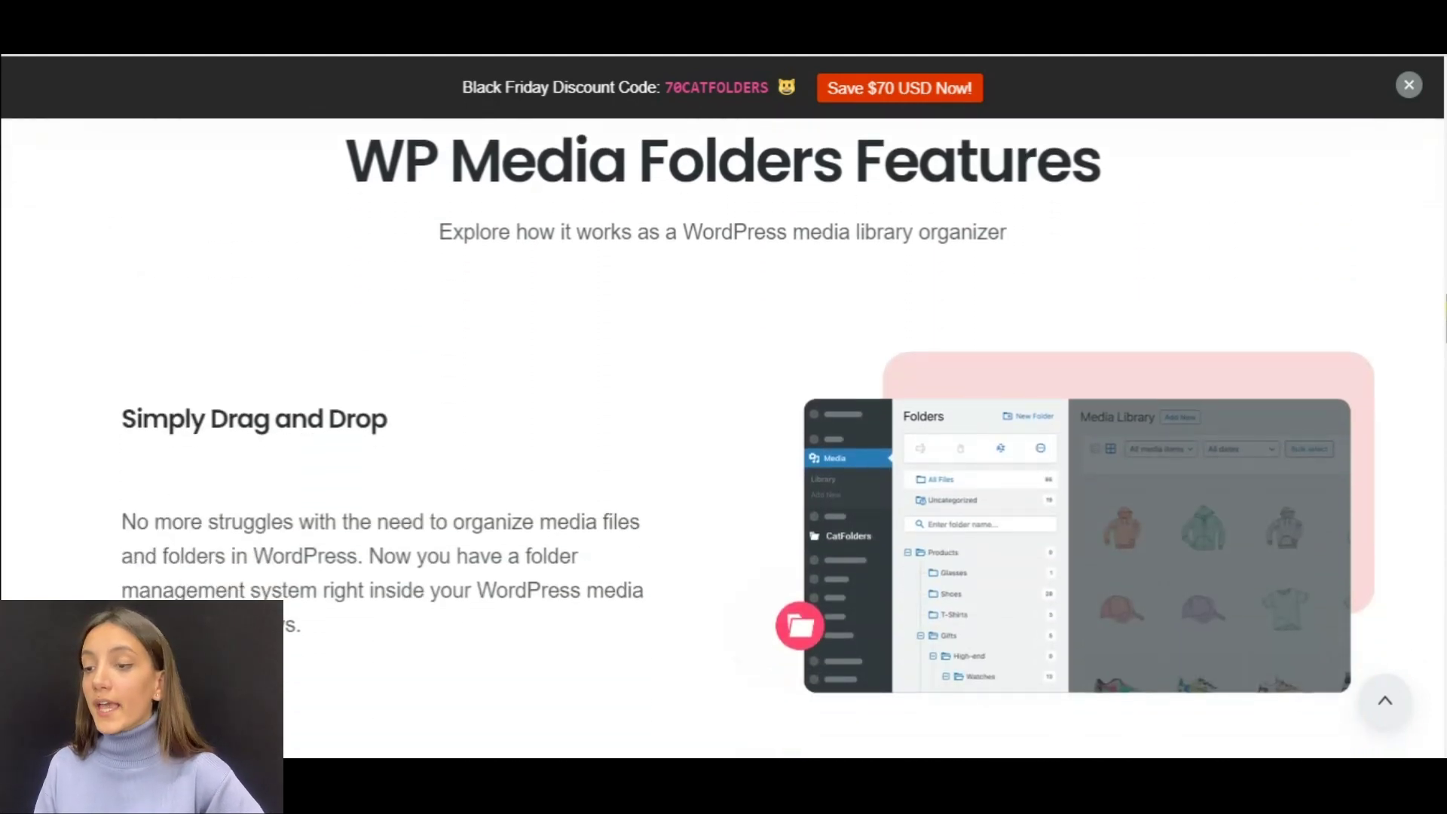
scroll(724, 437, "down", 1)
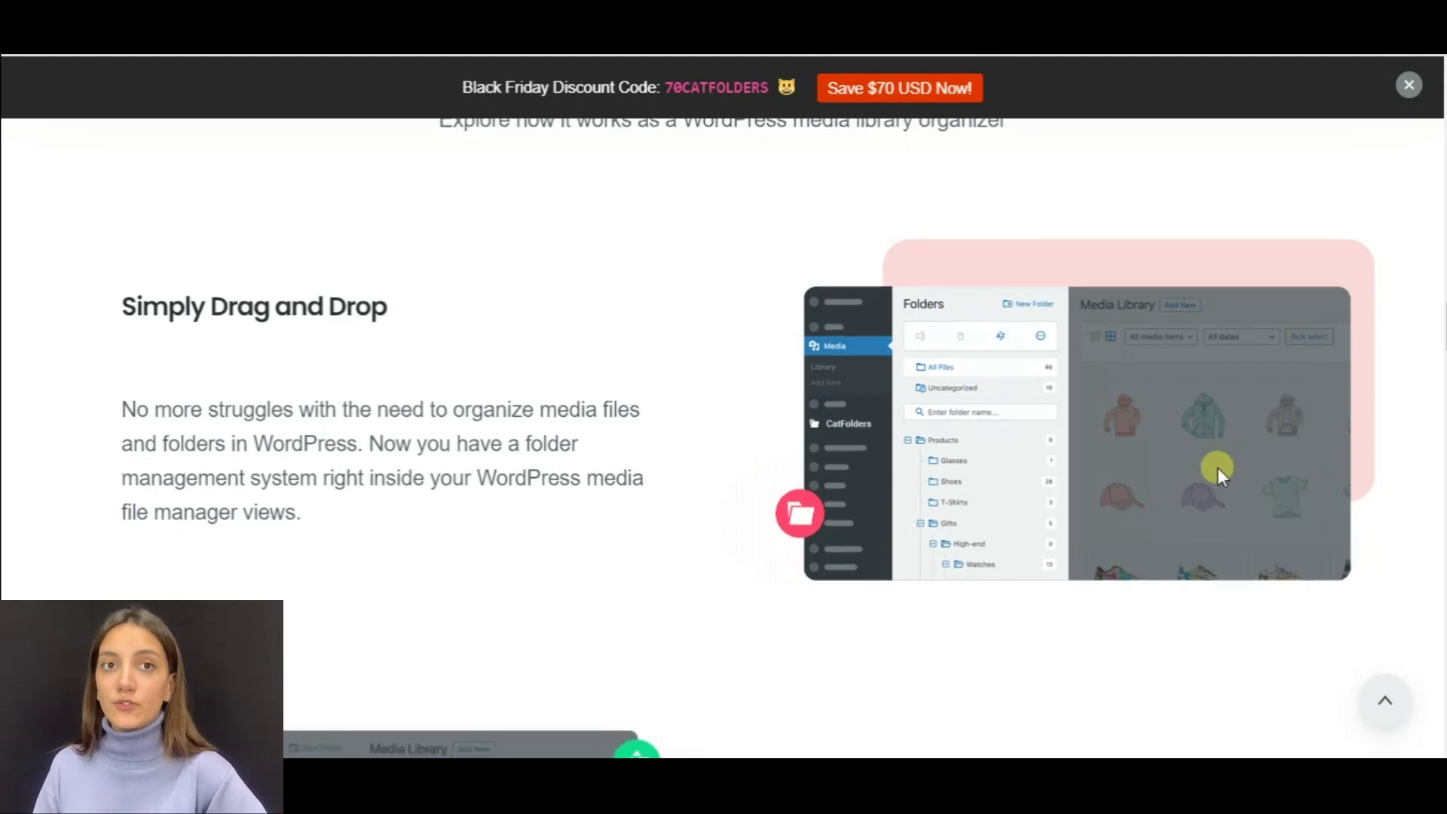
scroll(1219, 467, "down", 2)
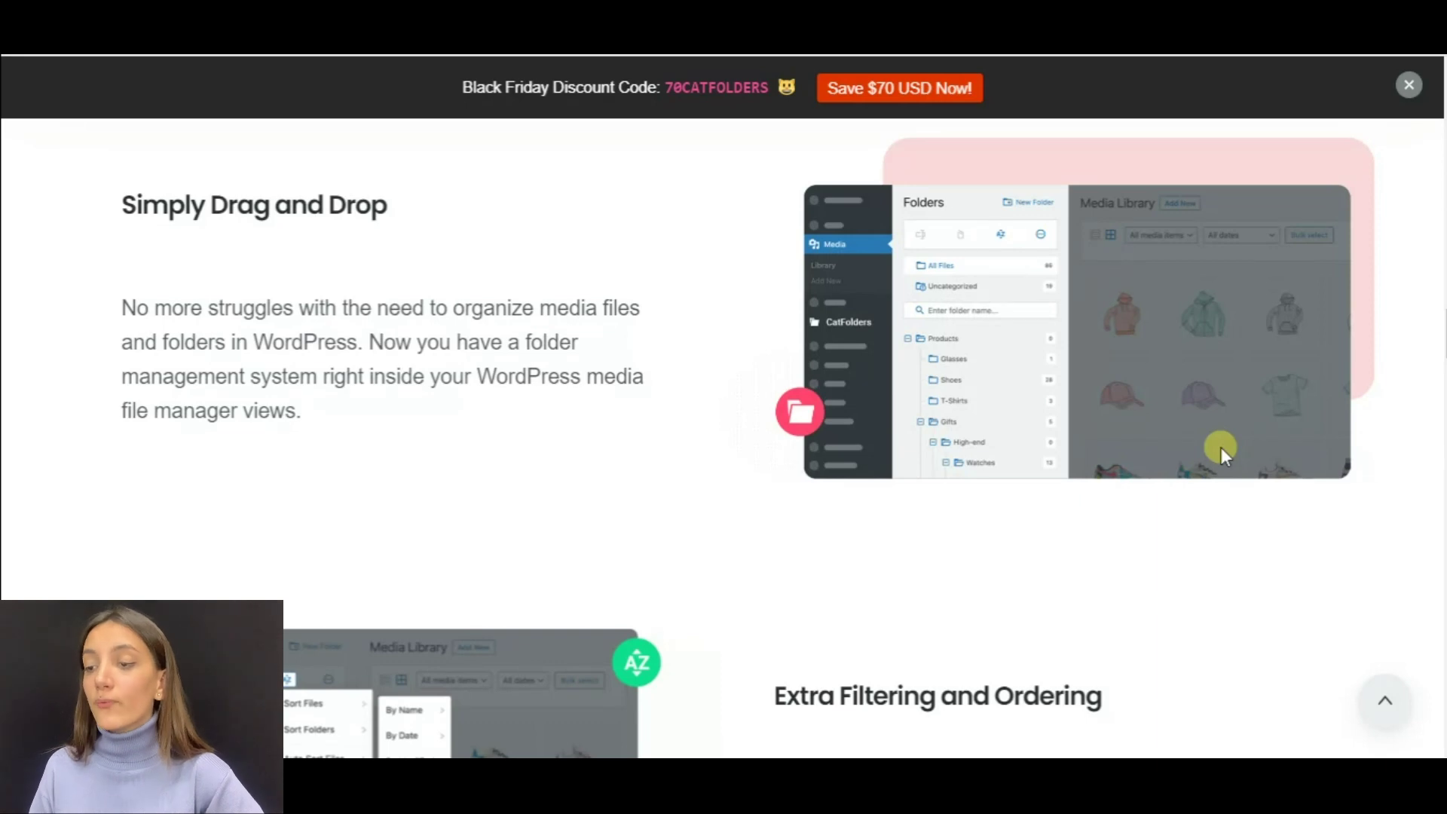
scroll(1221, 447, "down", 1)
scroll(1221, 450, "down", 2)
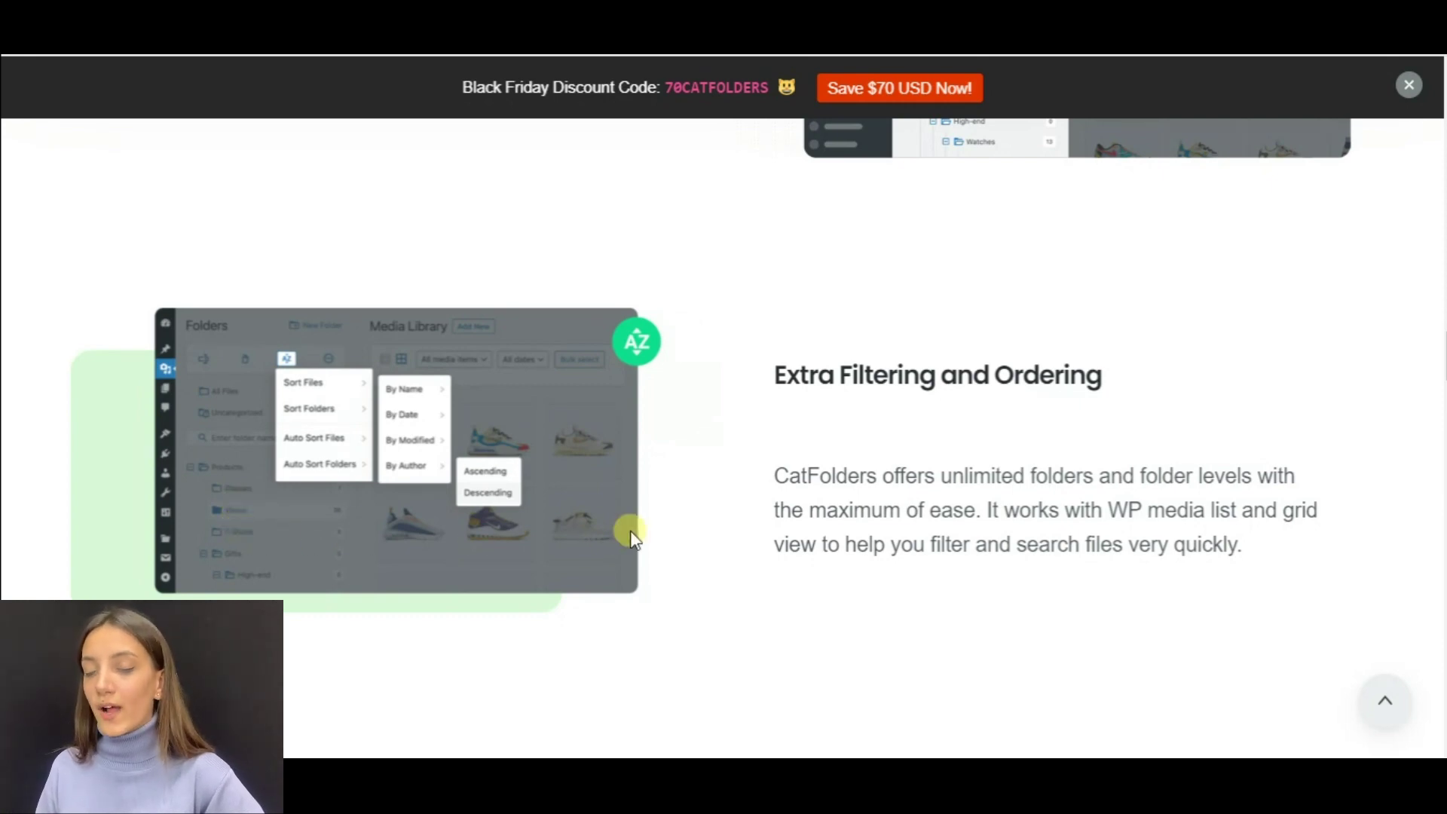
scroll(631, 530, "down", 2)
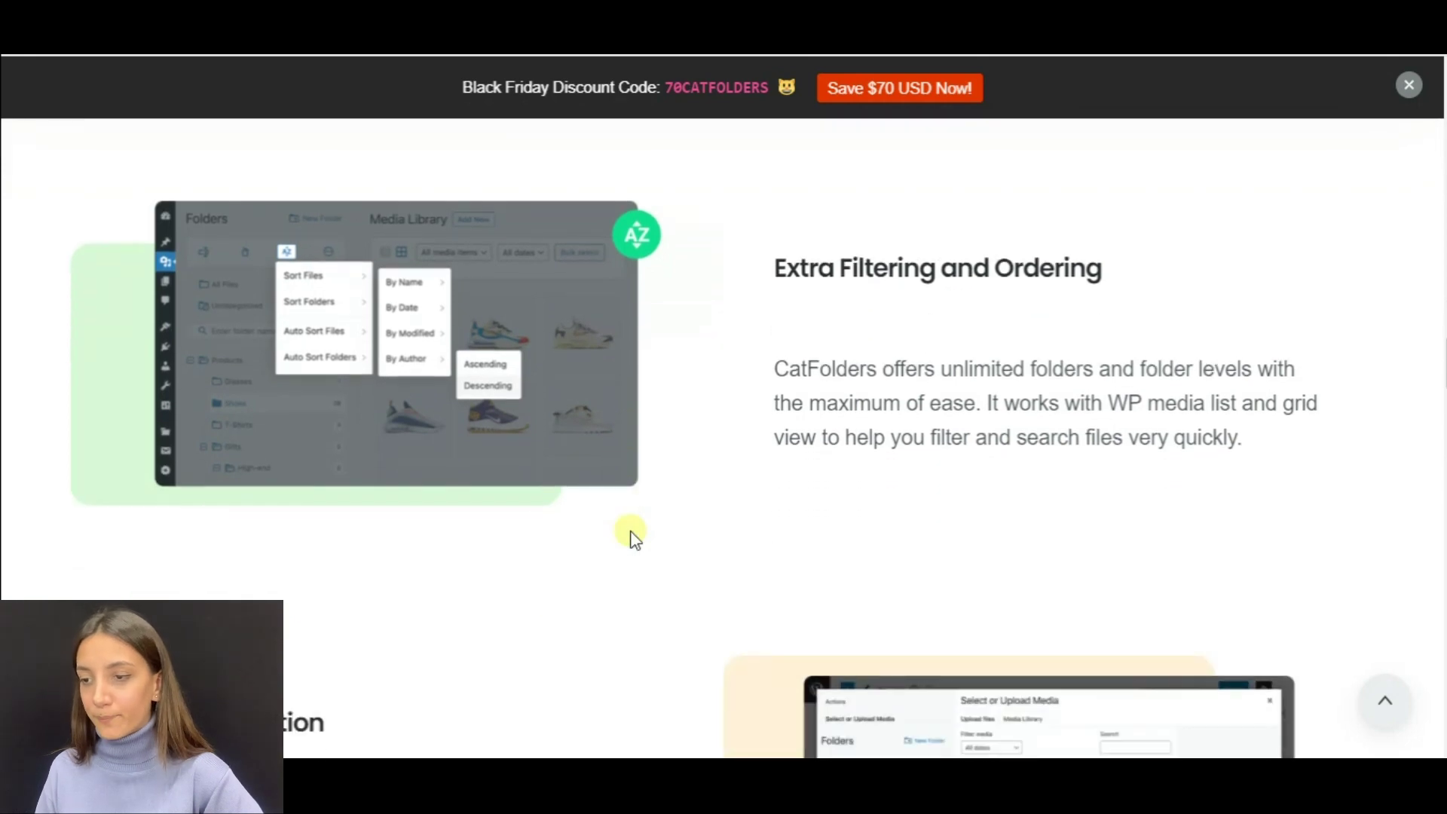
scroll(630, 532, "down", 2)
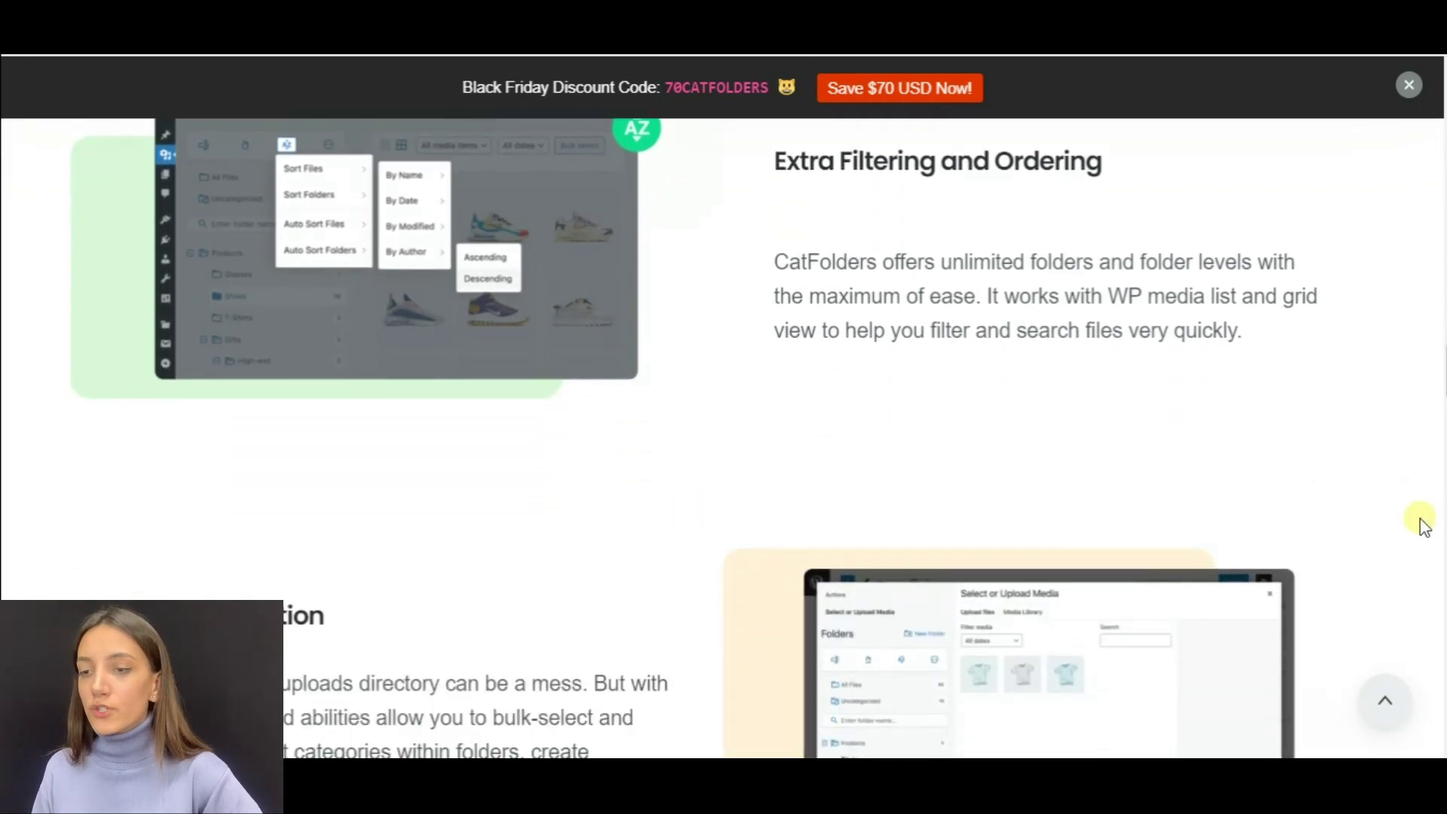
scroll(1424, 525, "down", 5)
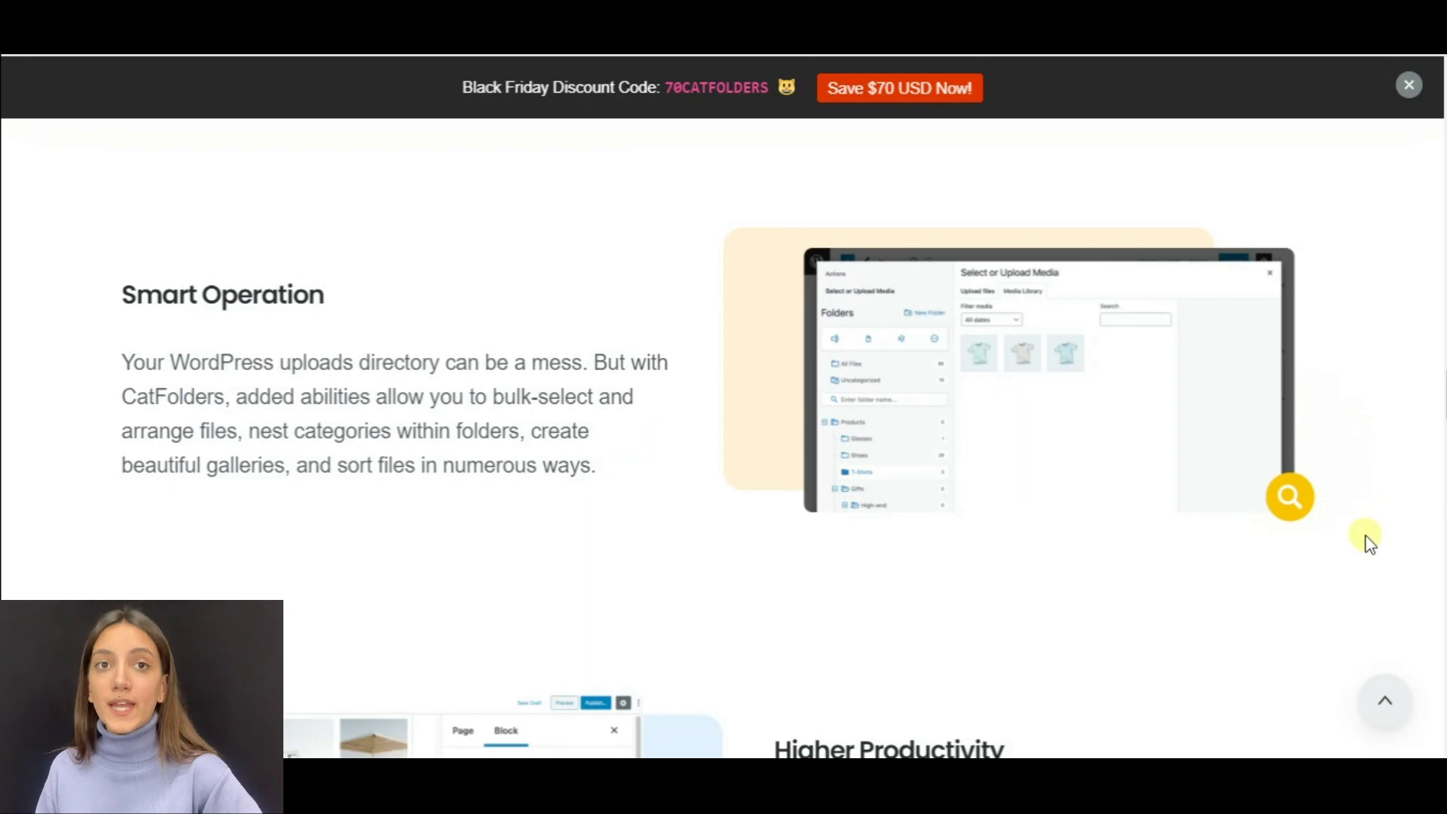
scroll(1371, 544, "up", 2)
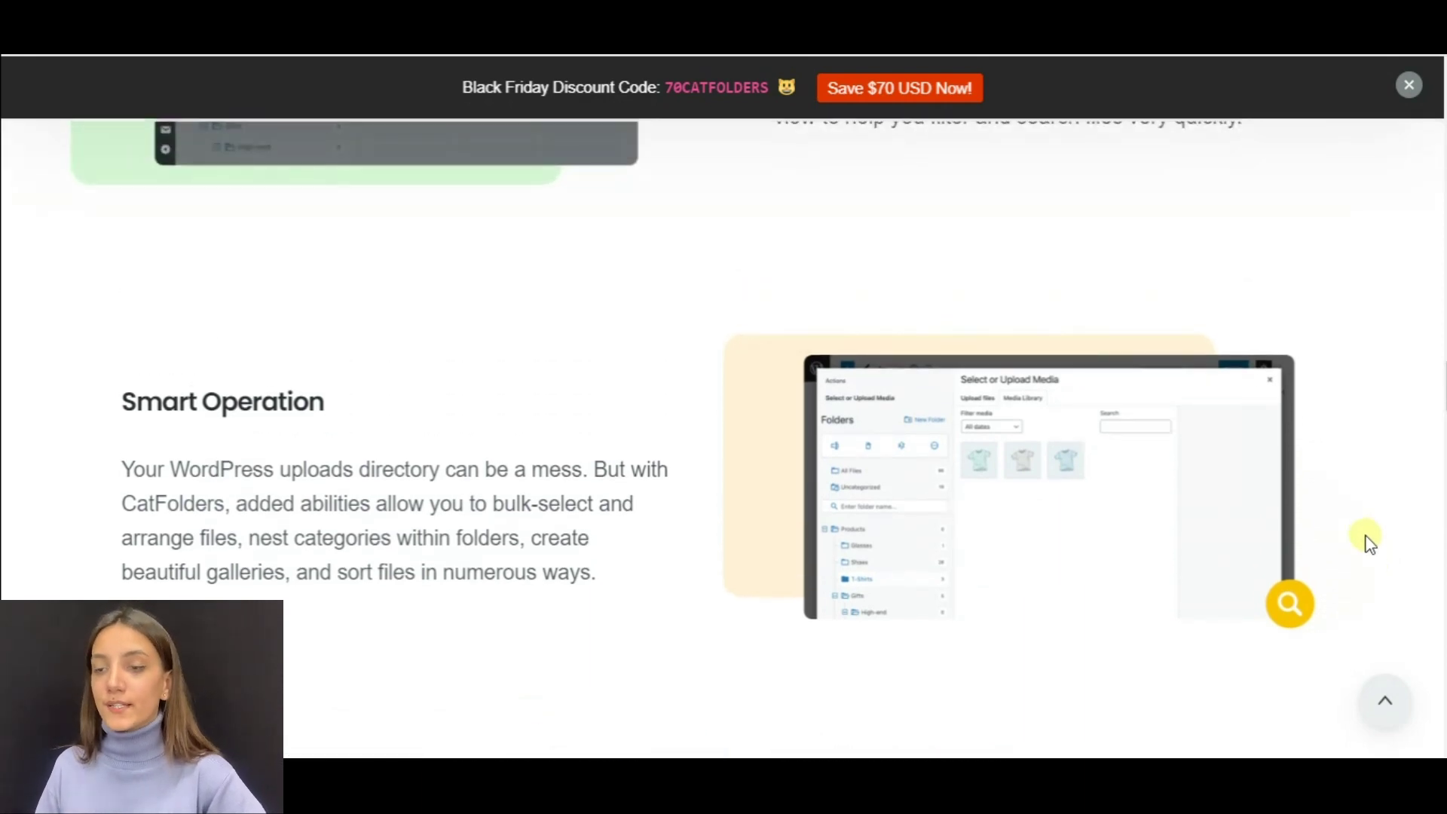
scroll(1371, 545, "down", 3)
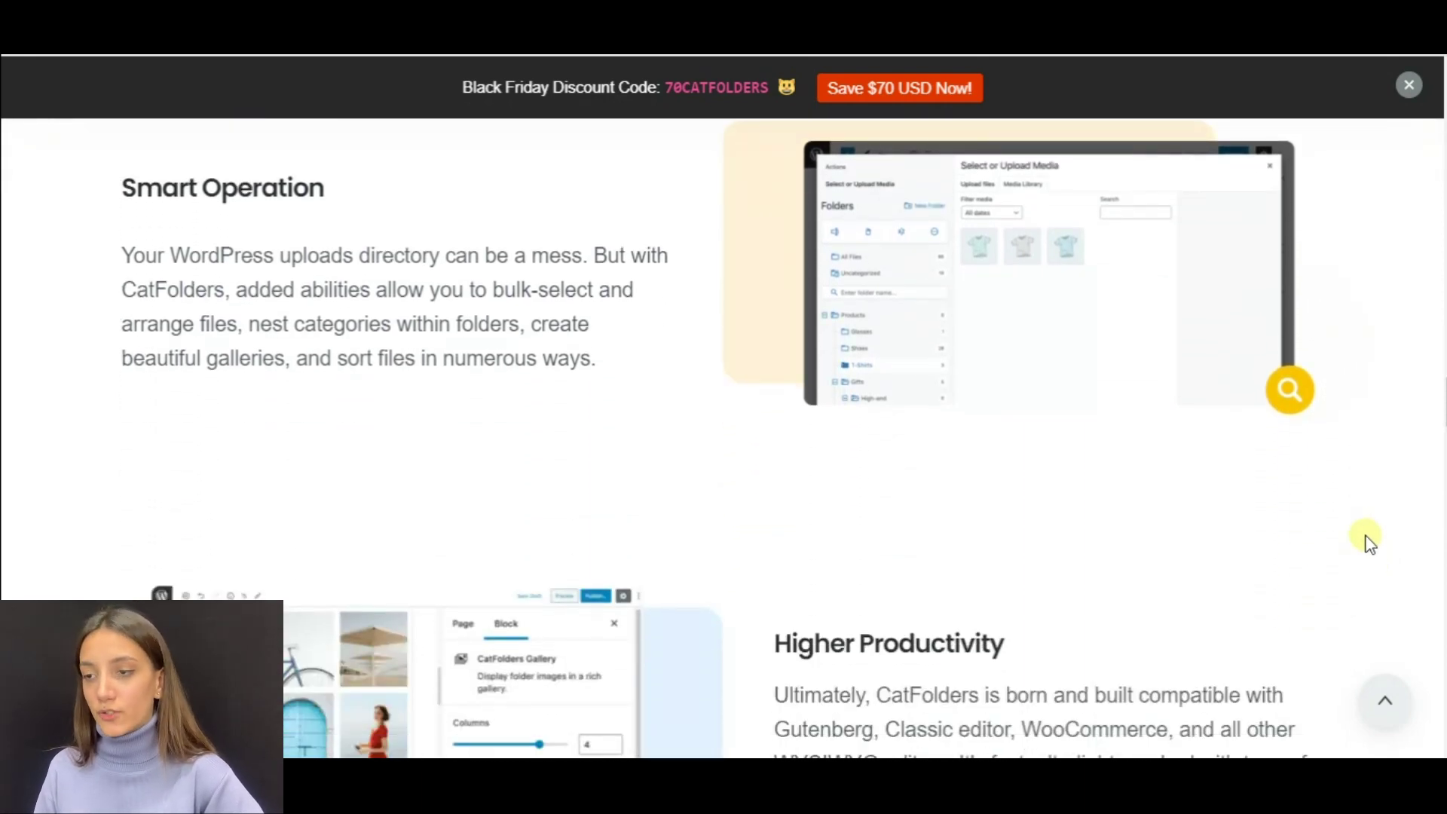
scroll(1371, 544, "down", 3)
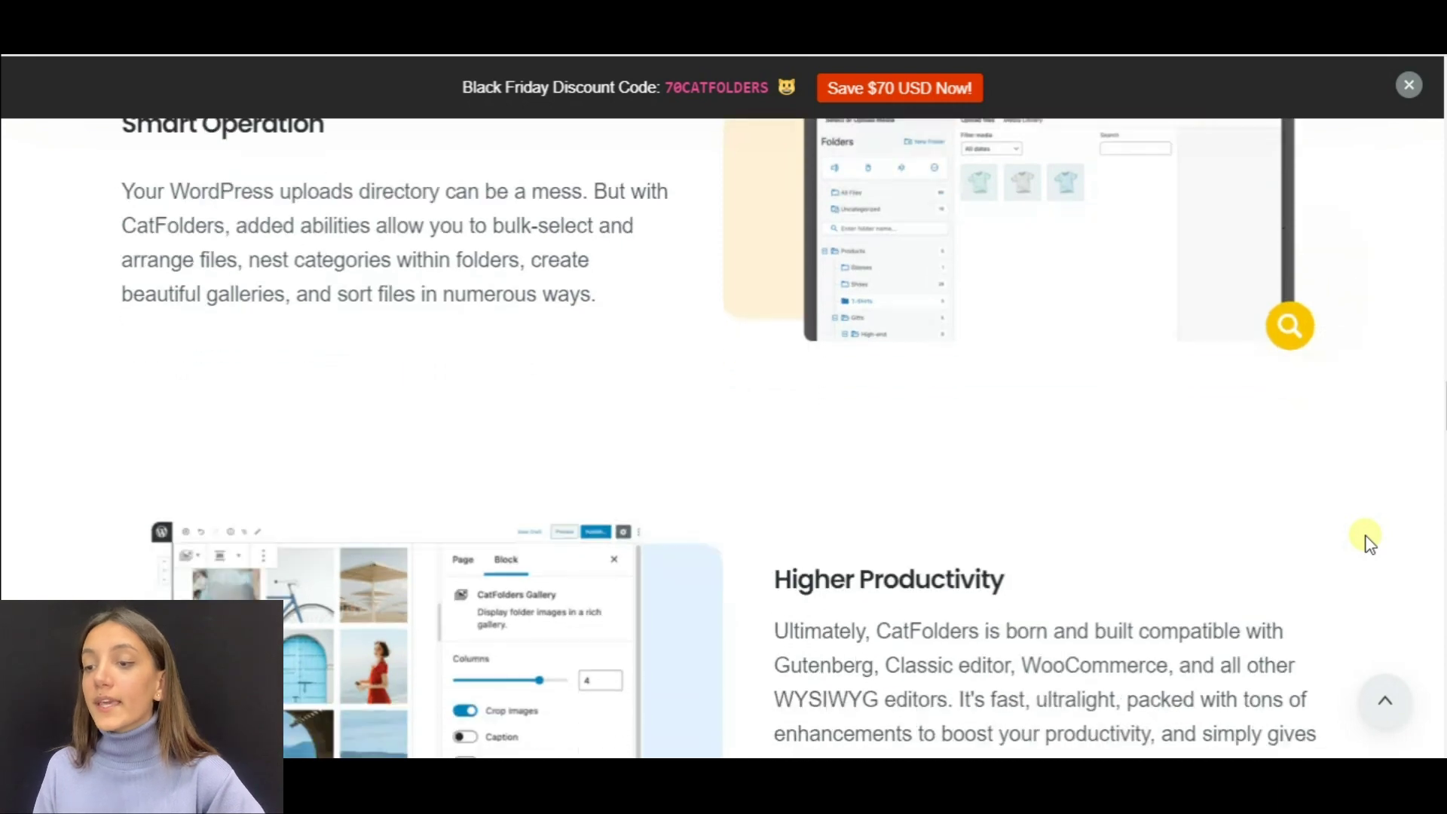
scroll(1370, 544, "down", 1)
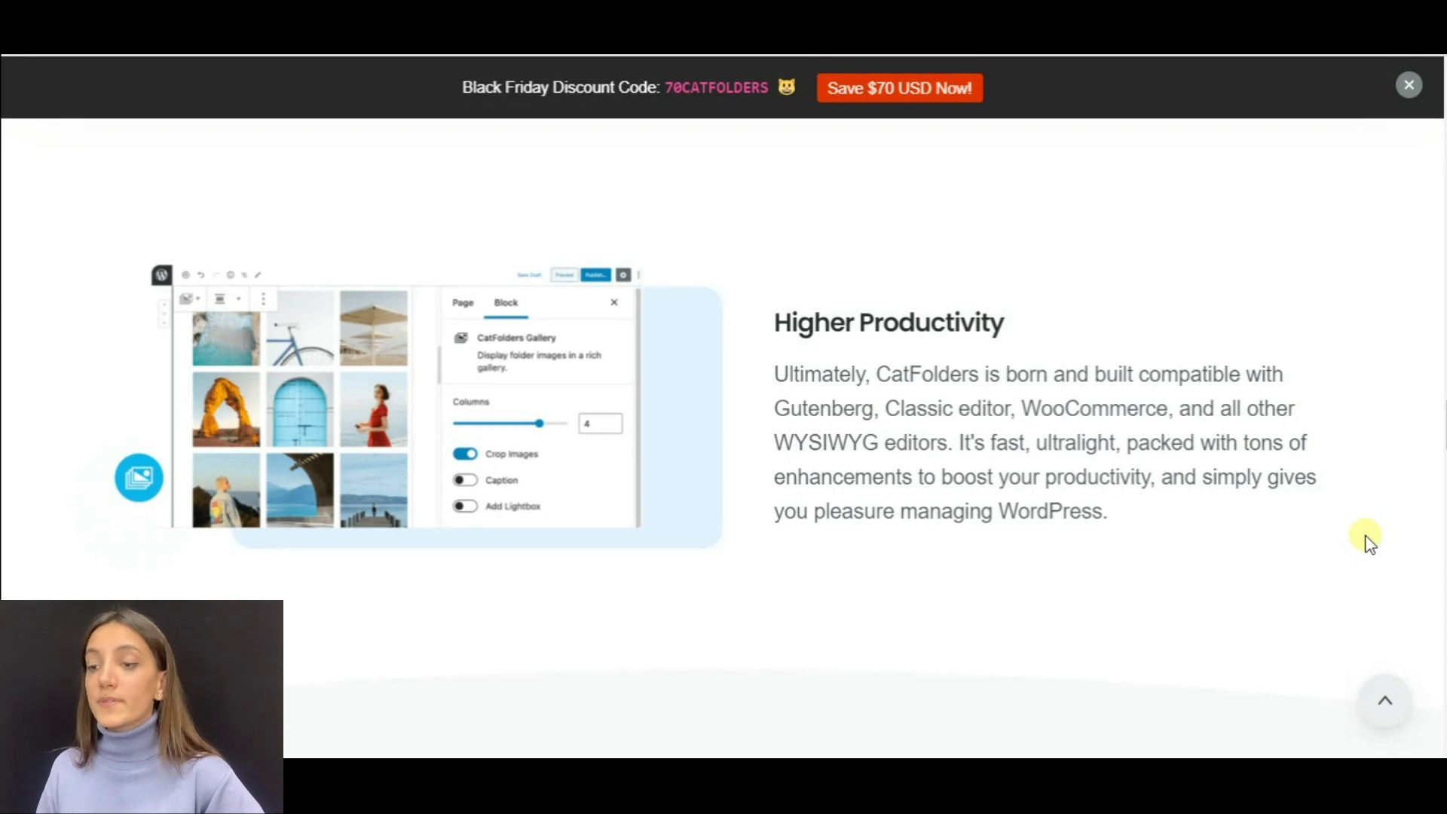
scroll(1370, 545, "down", 1)
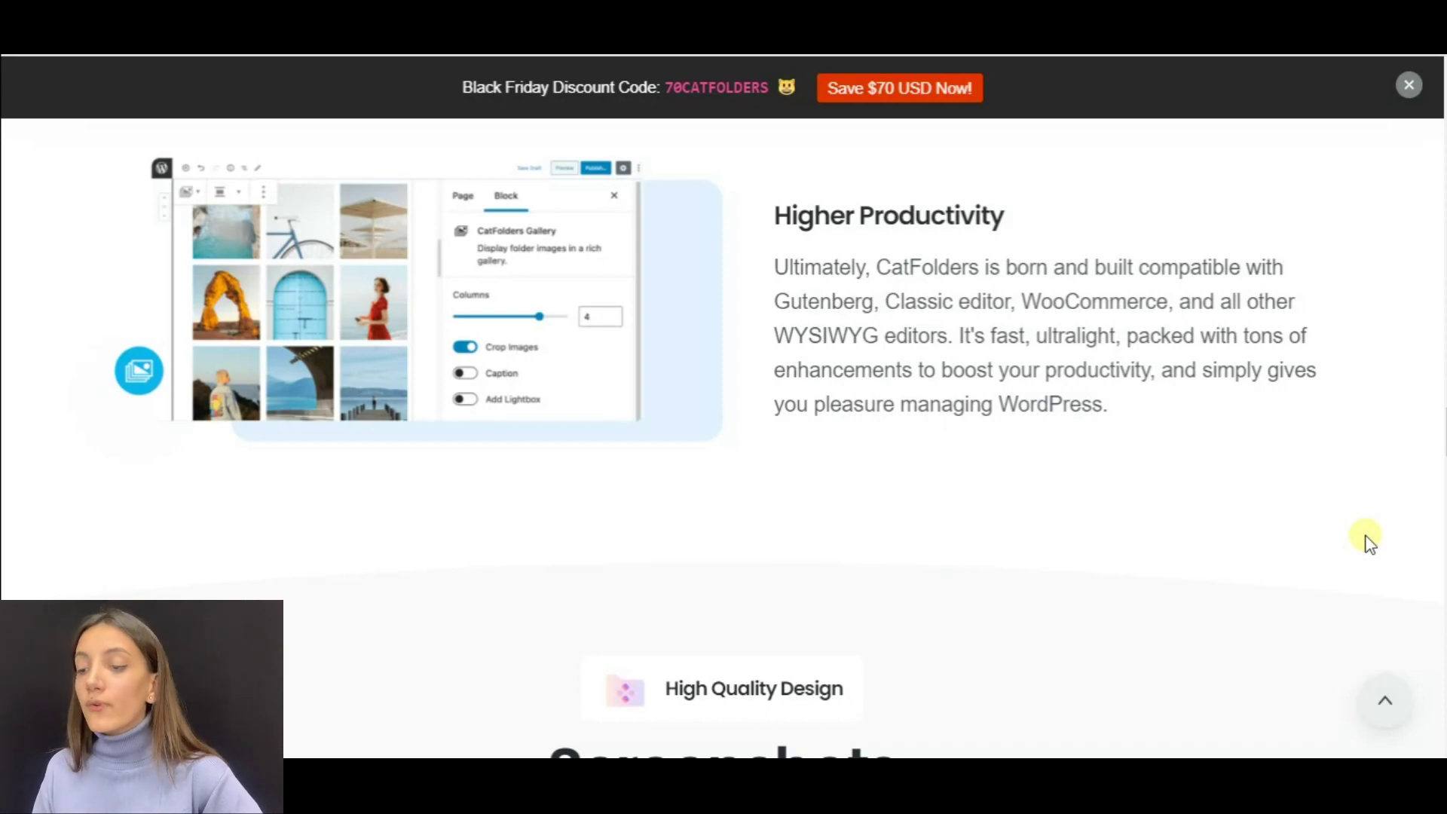
scroll(1370, 544, "down", 7)
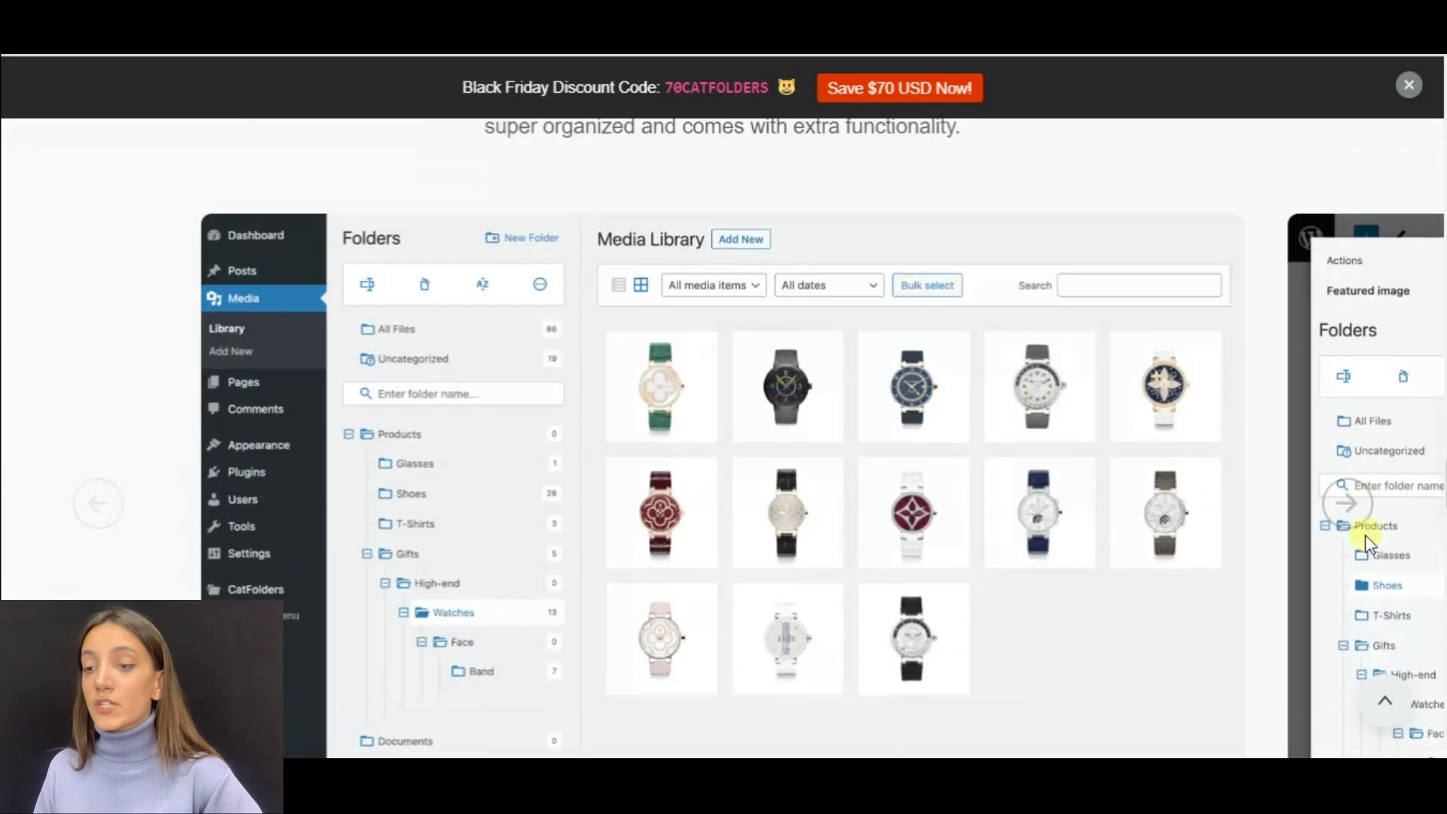
scroll(1357, 520, "down", 1)
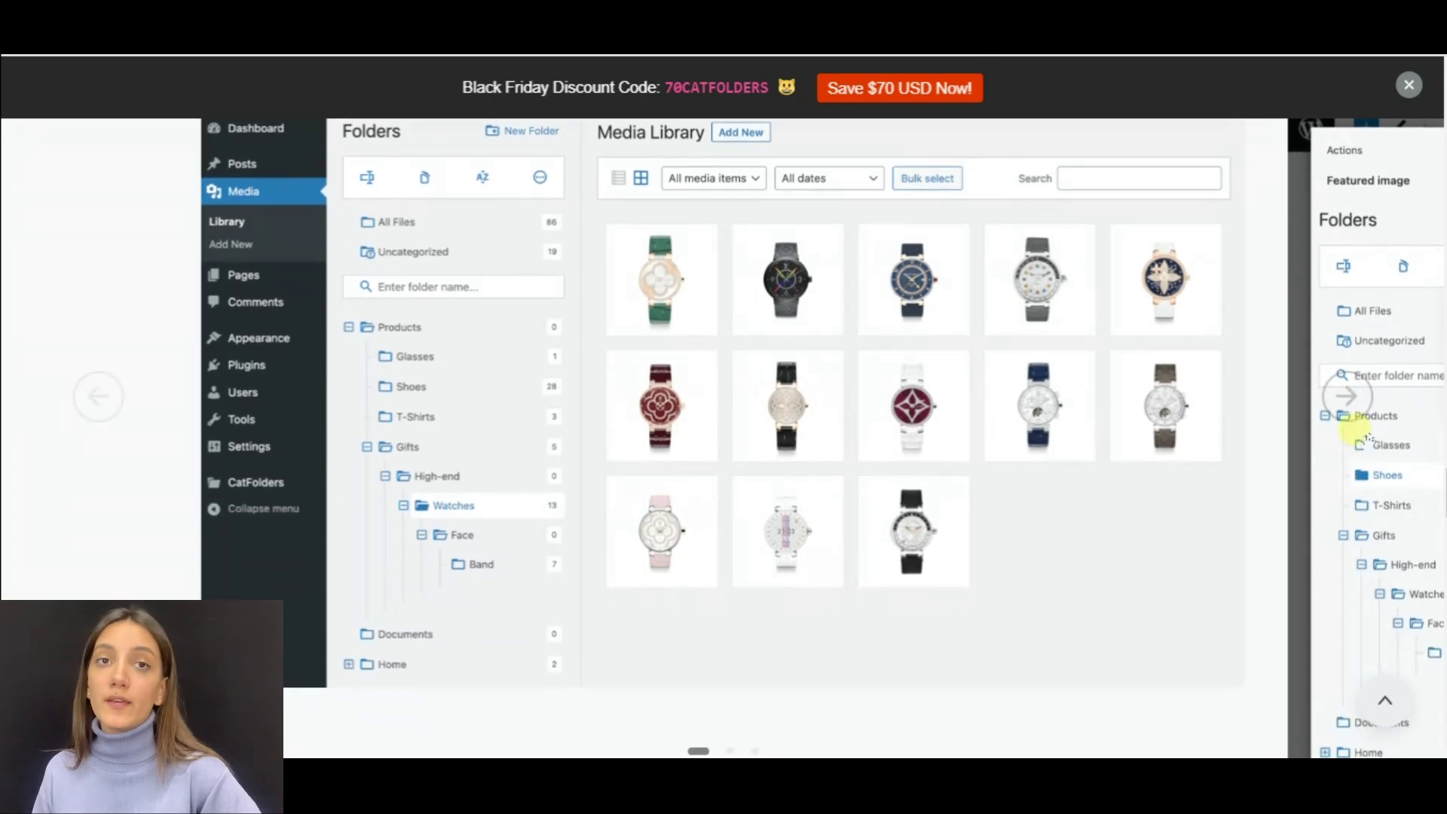
left_click(1349, 400)
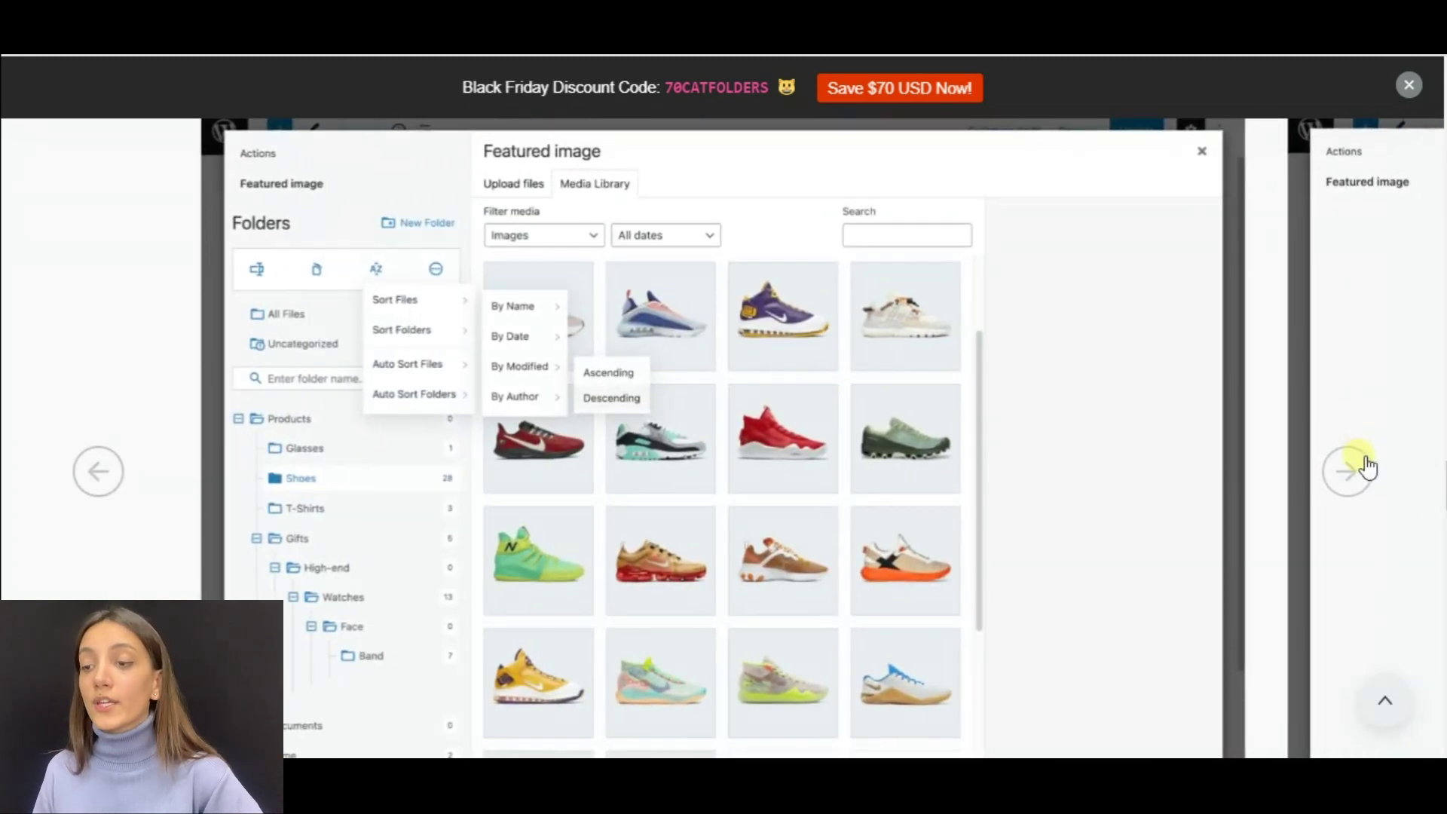
left_click(1349, 472)
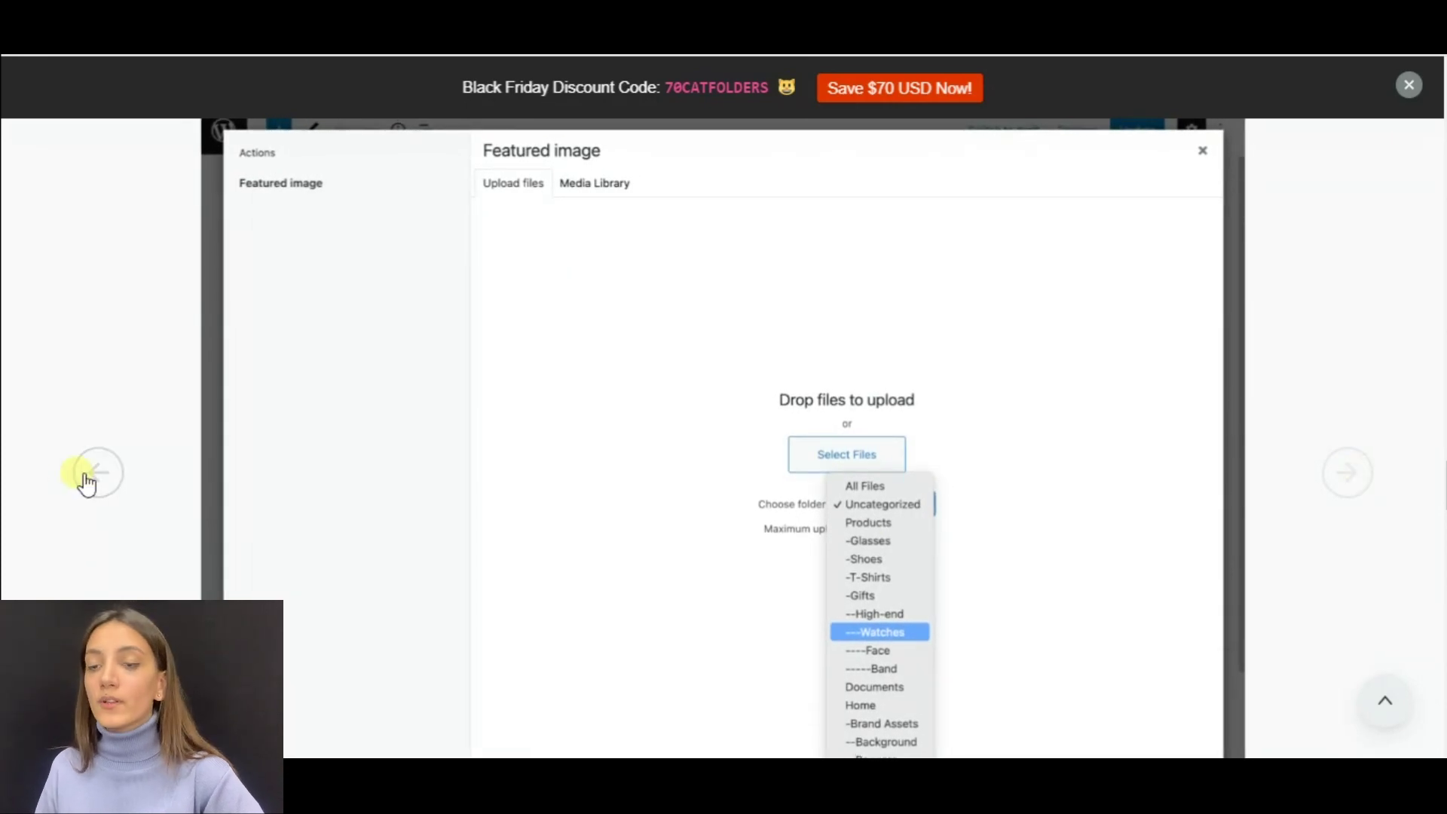
left_click(84, 478)
left_click(81, 478)
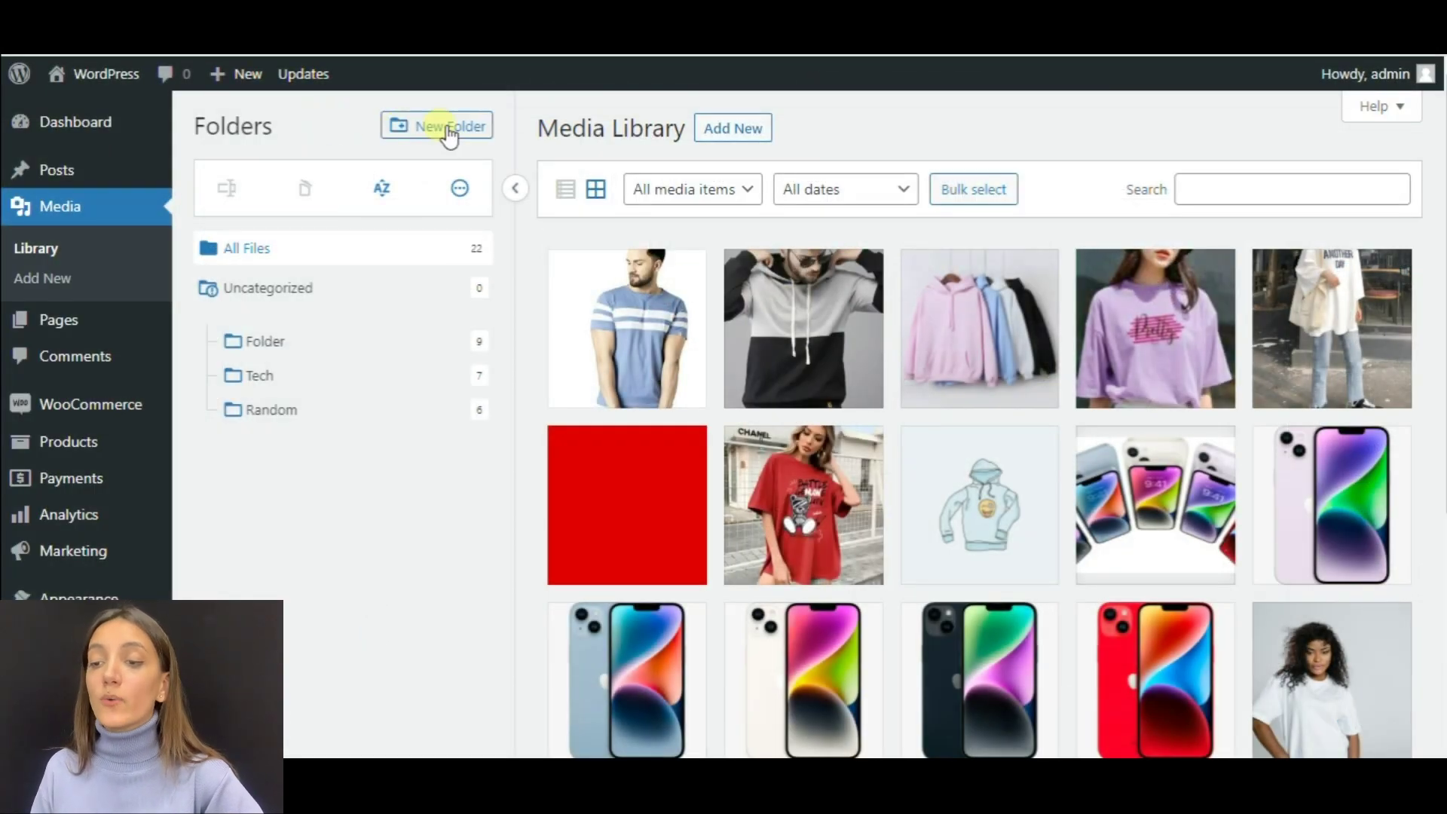
Step: Create a new media folder named Phone
left_click(449, 129)
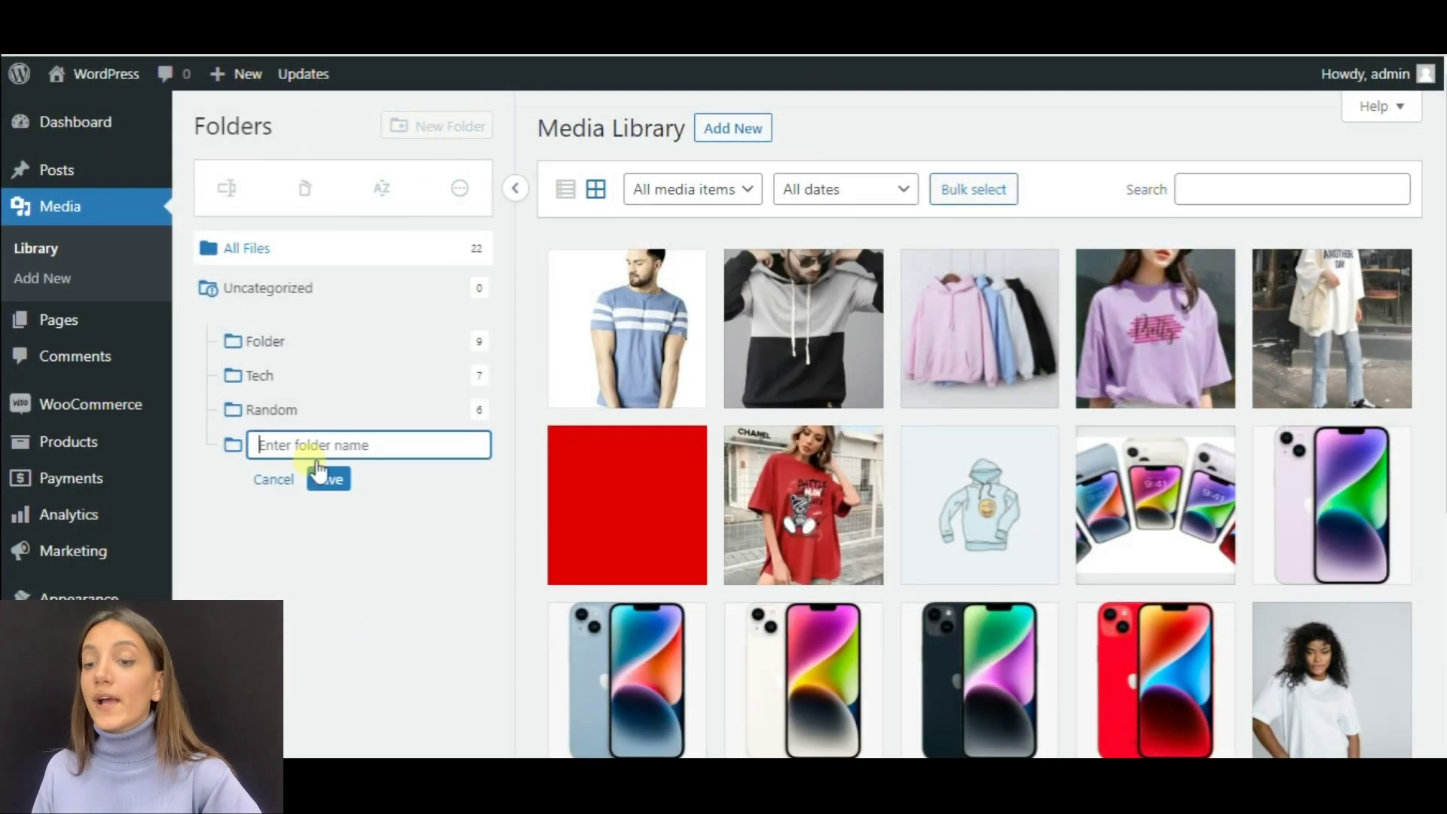
type("P")
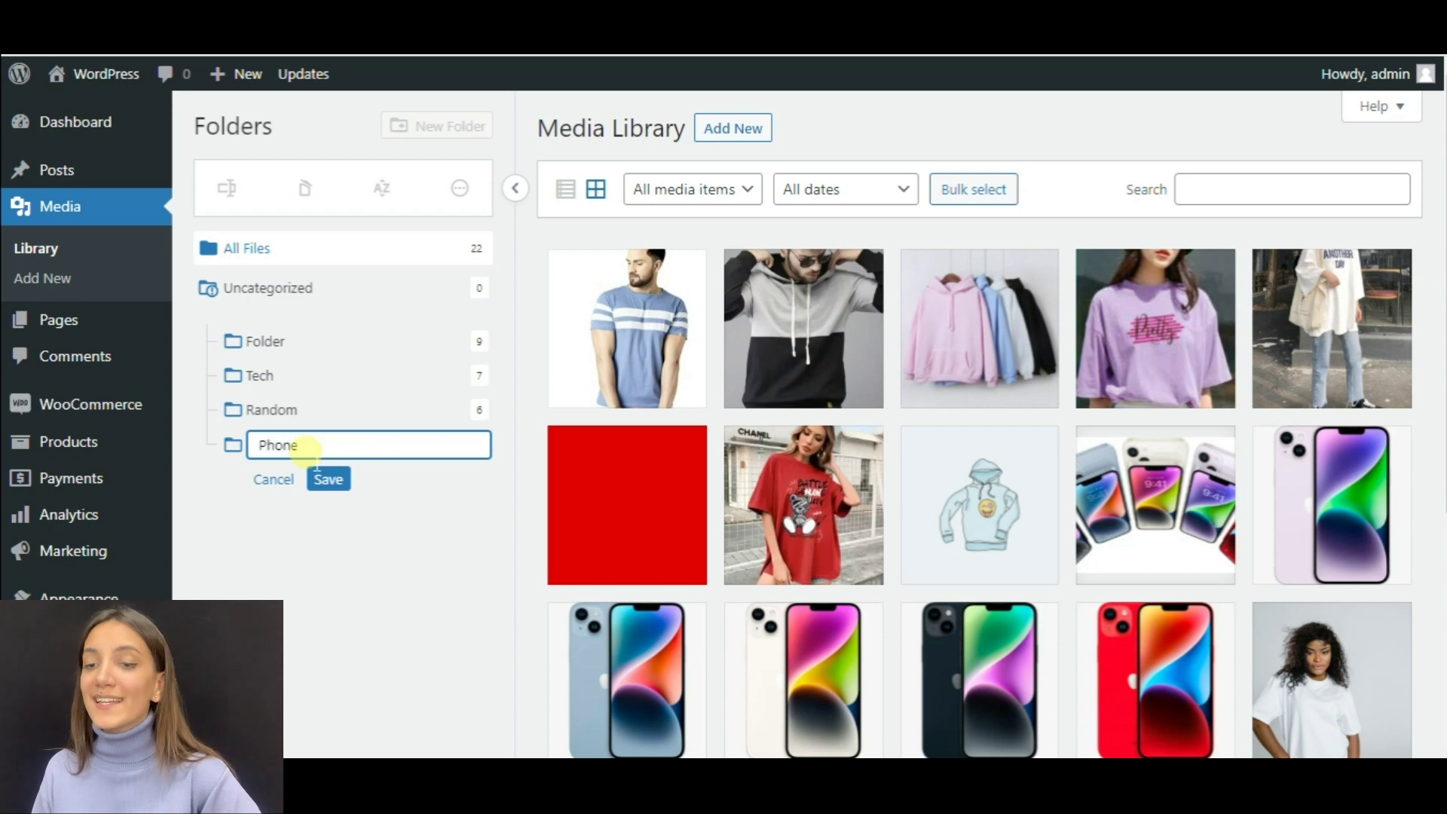
type("hone")
left_click(329, 481)
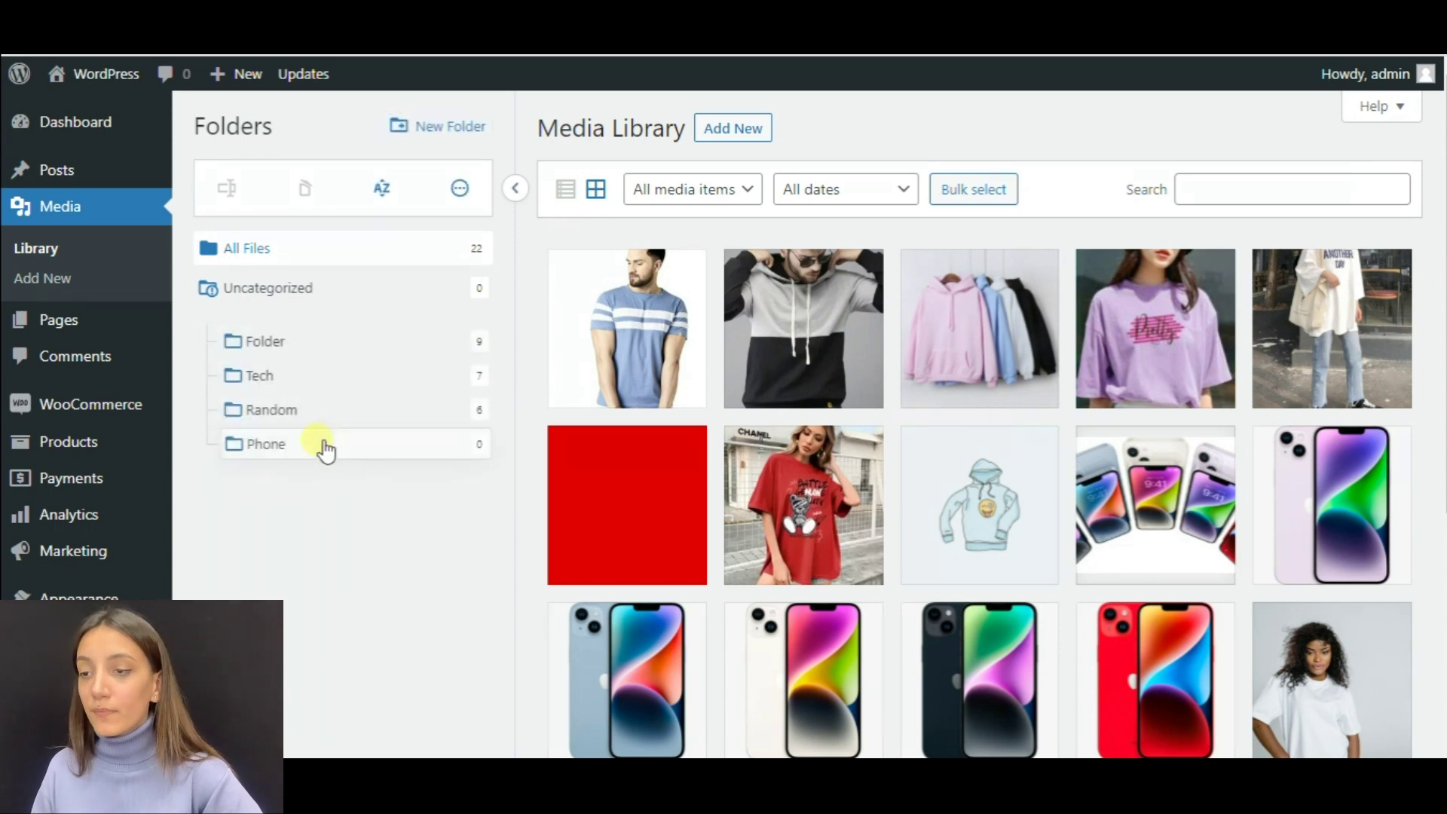
Step: Add an iPhone subfolder inside Phone, then go back to All Files
left_click(326, 446)
left_click(451, 130)
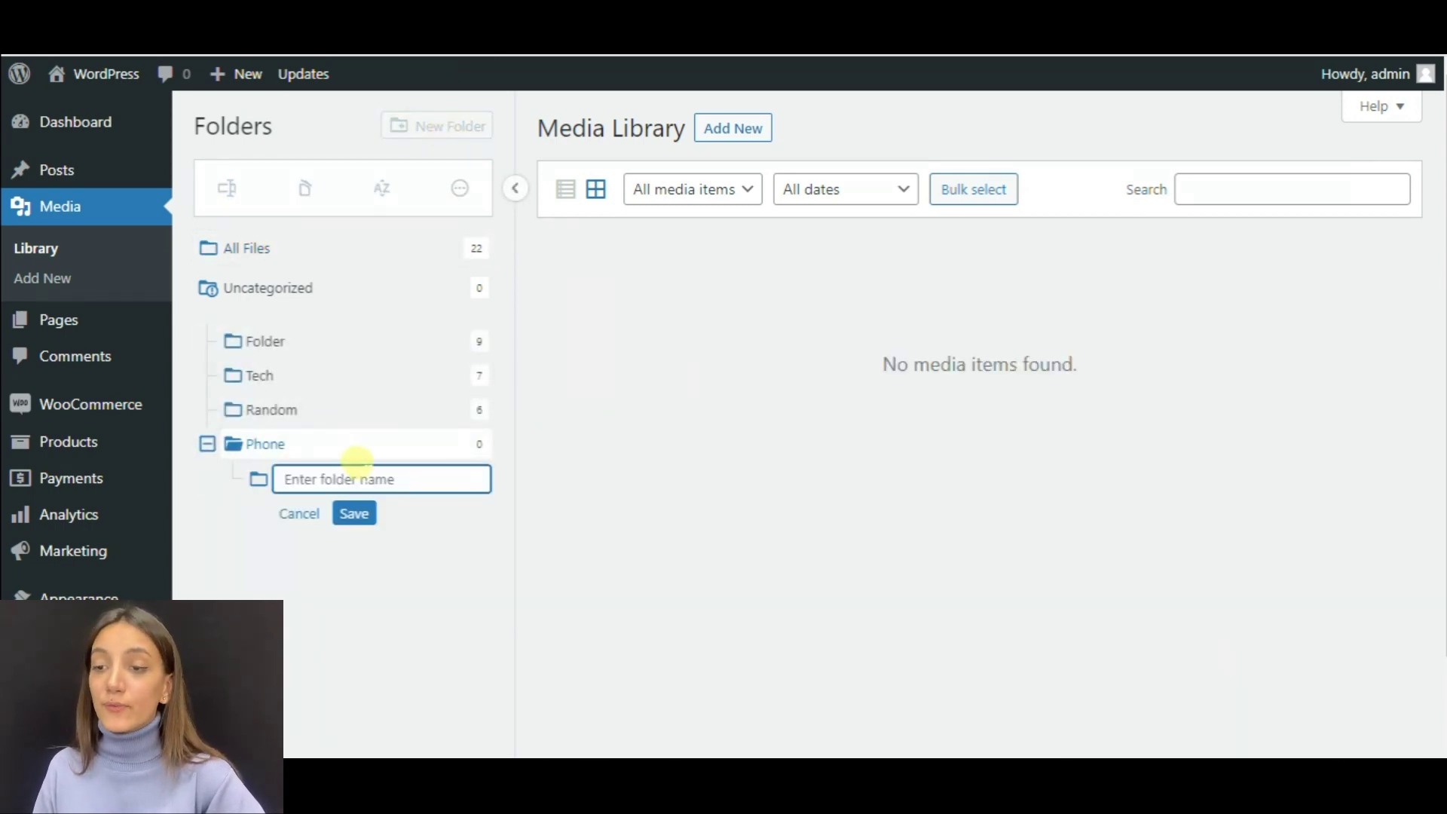
type("iPhone")
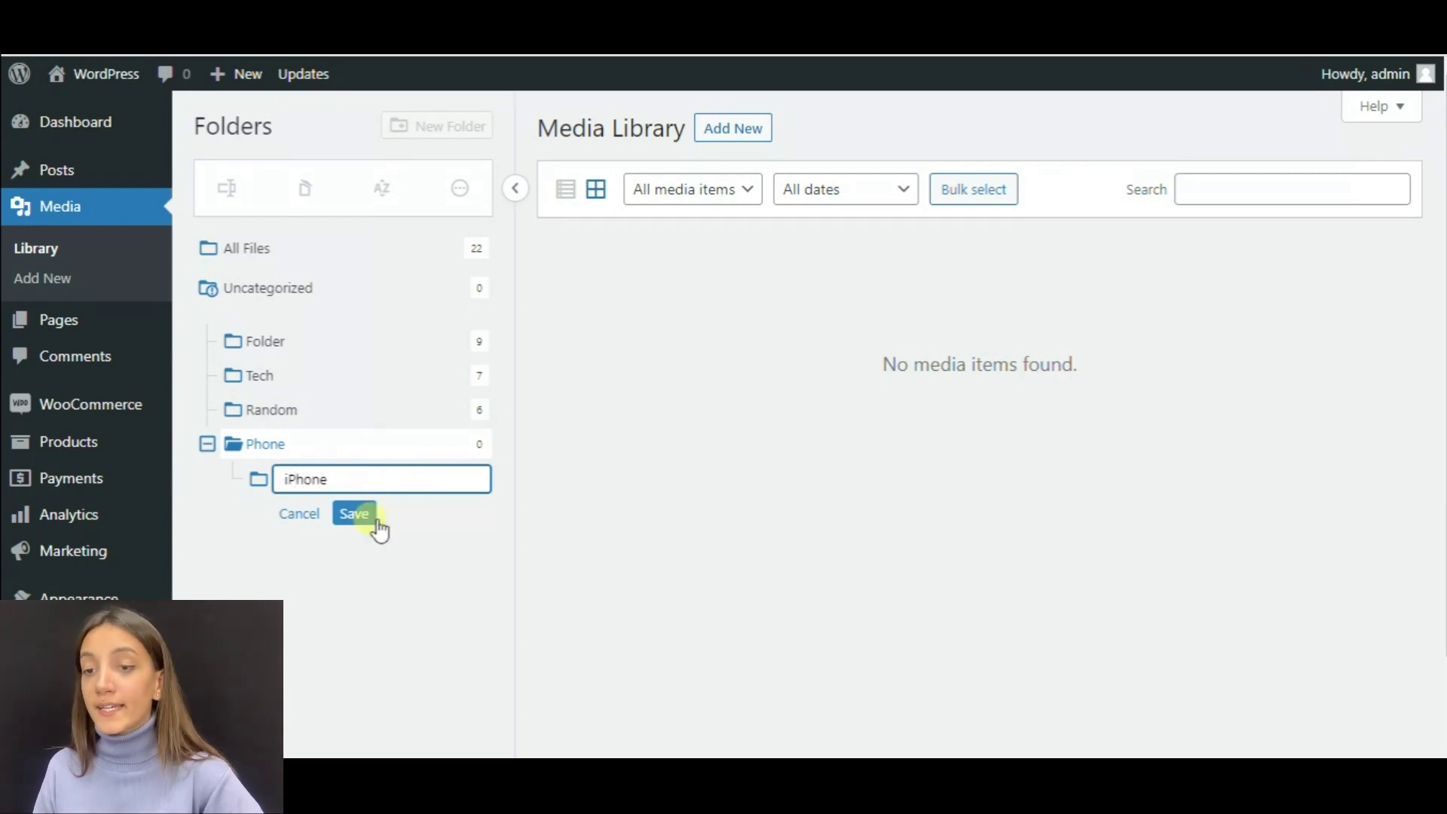
left_click(359, 516)
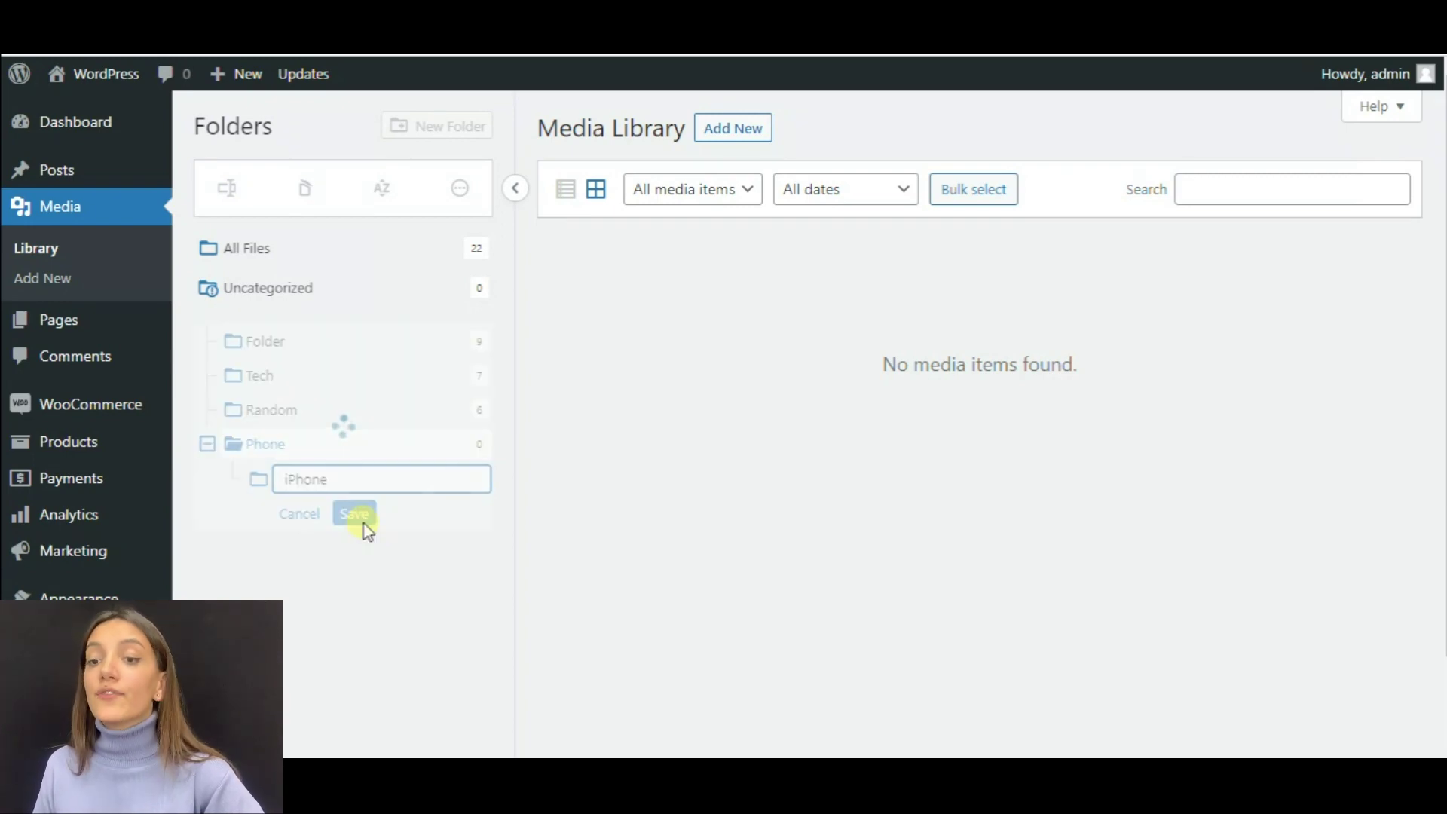
left_click(262, 255)
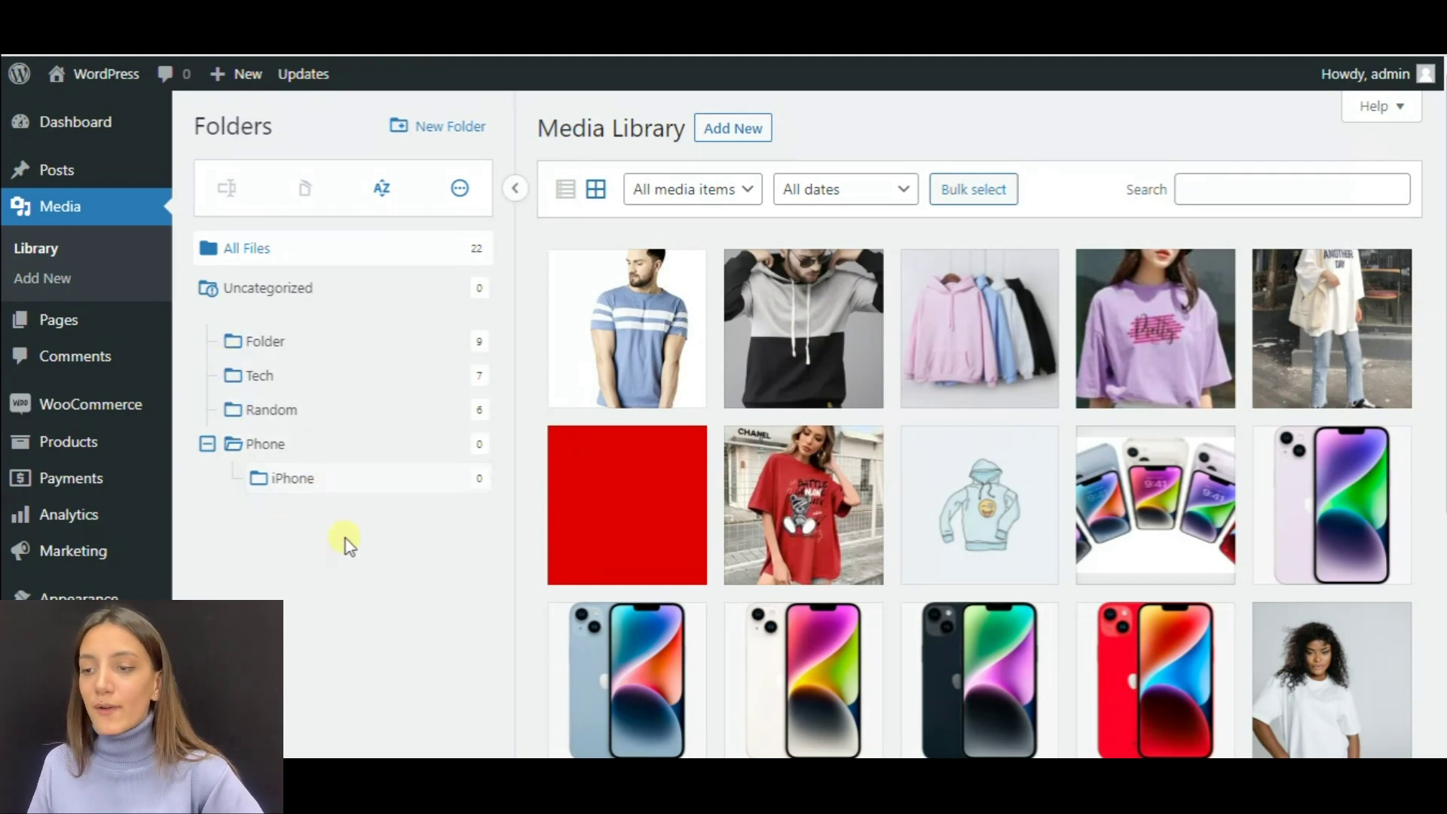
scroll(1279, 376, "down", 1)
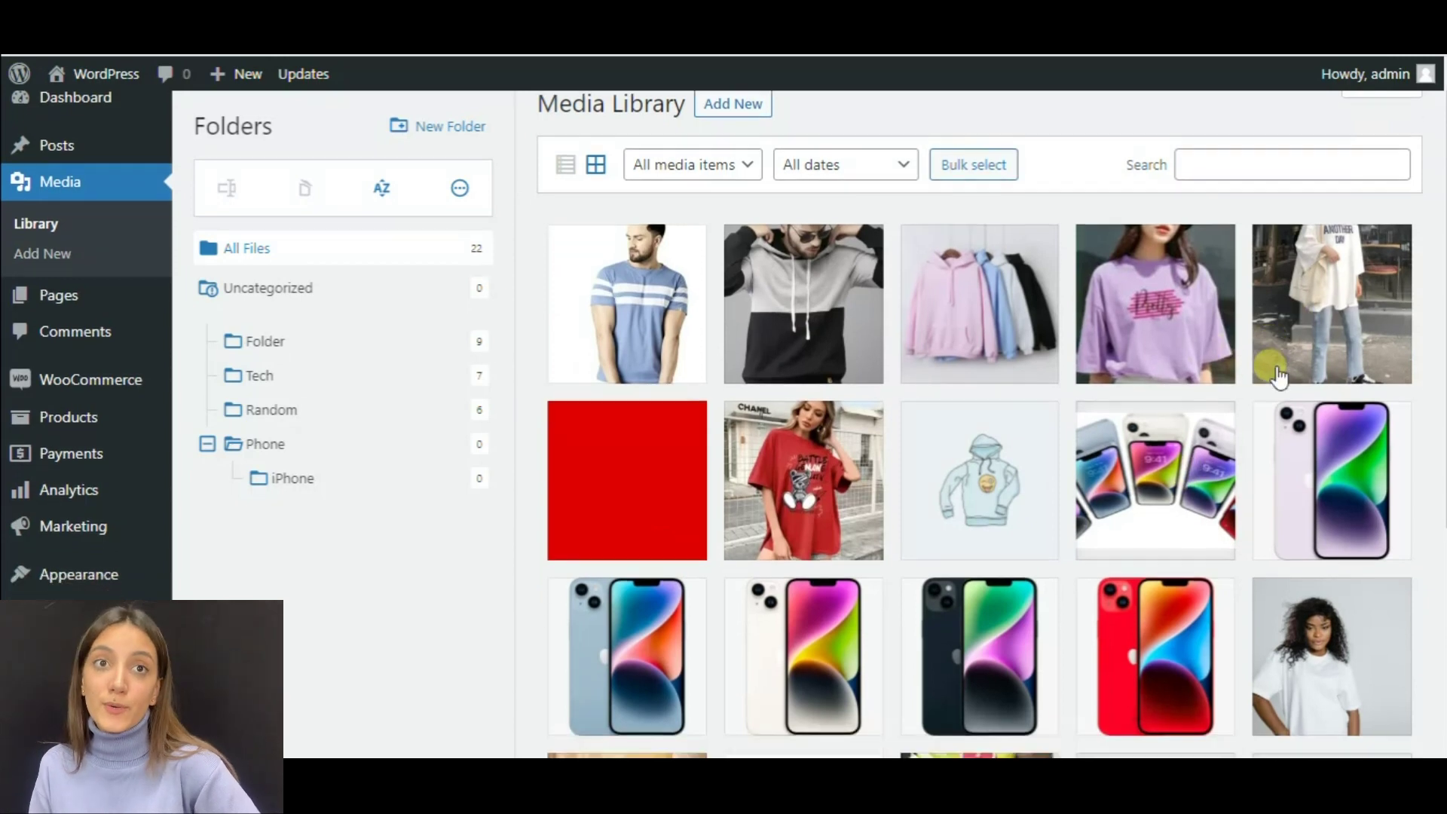
scroll(1279, 376, "up", 1)
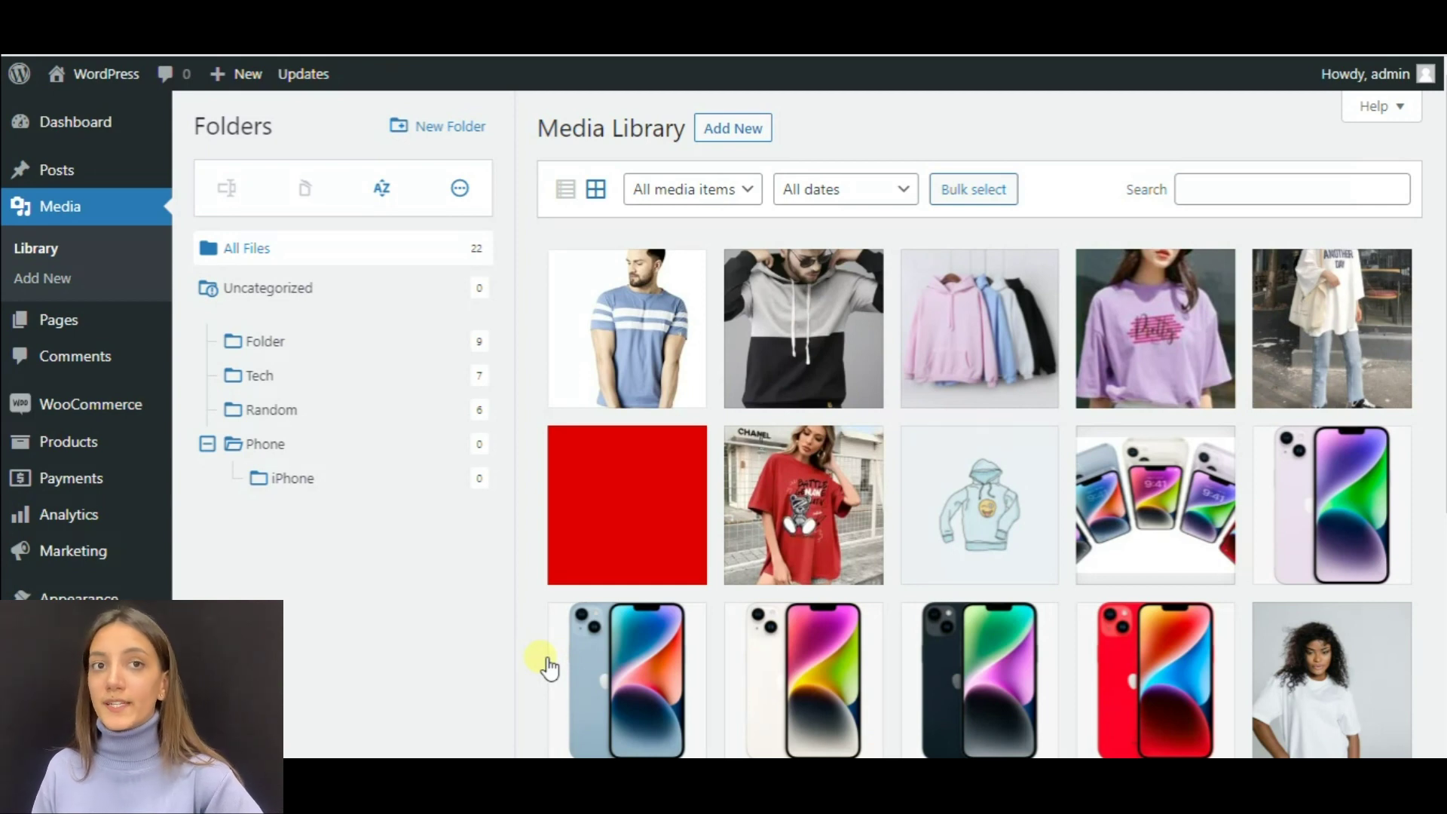
scroll(549, 667, "down", 1)
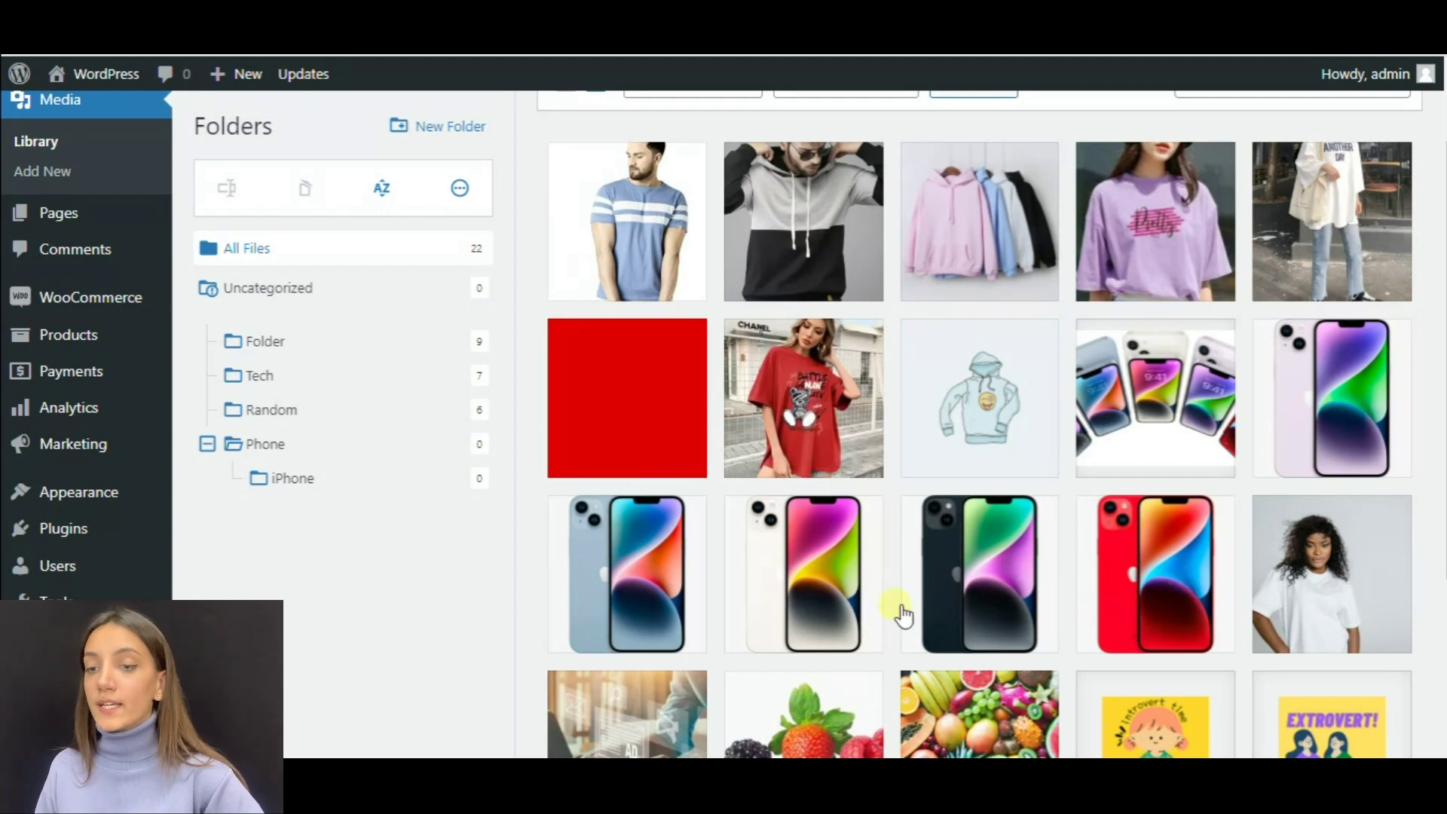
Step: Move the blue, fanned-out, purple, white and red iPhone images into the iPhone folder
left_click_drag(662, 613, 309, 480)
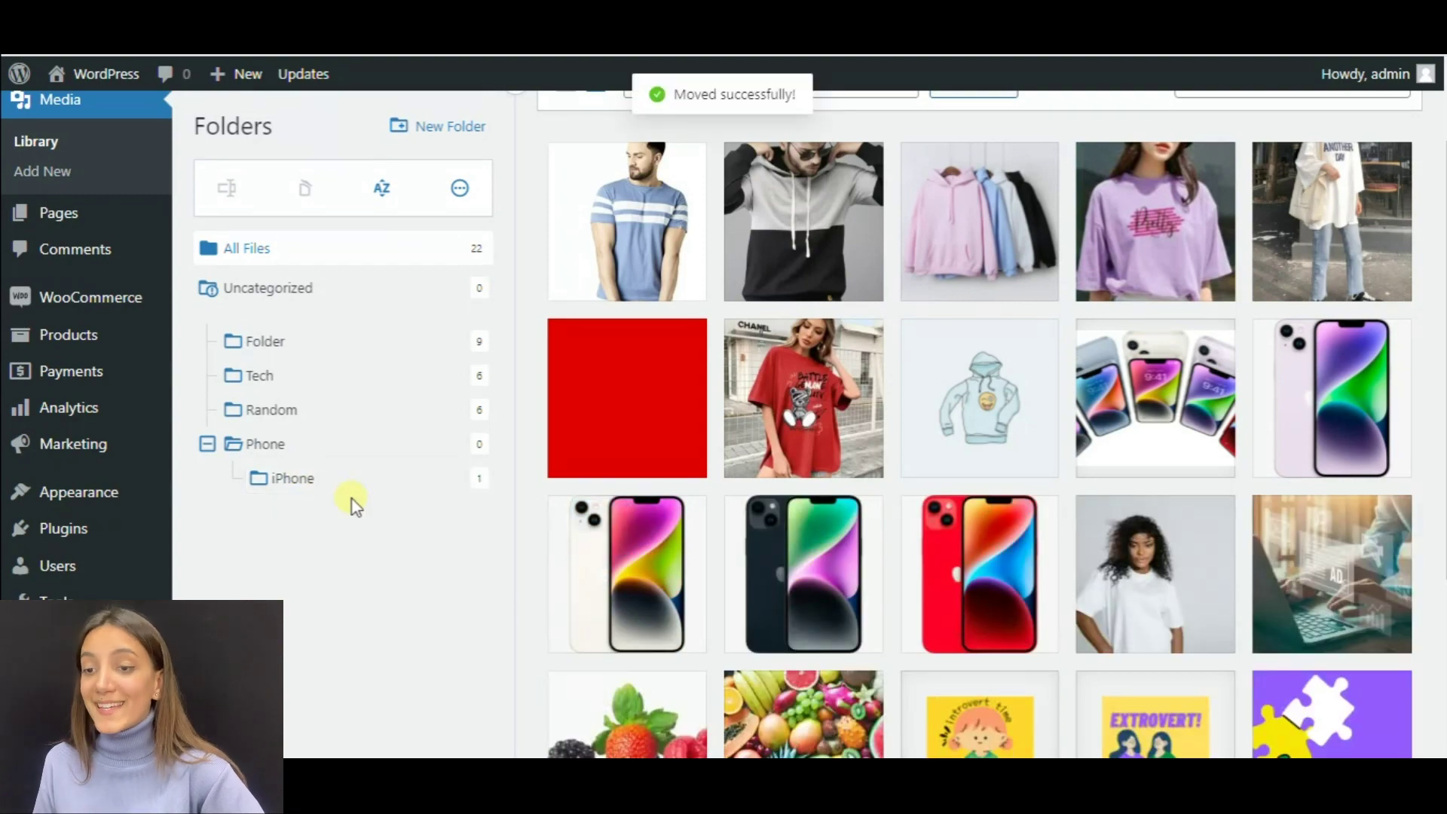
scroll(678, 415, "up", 2)
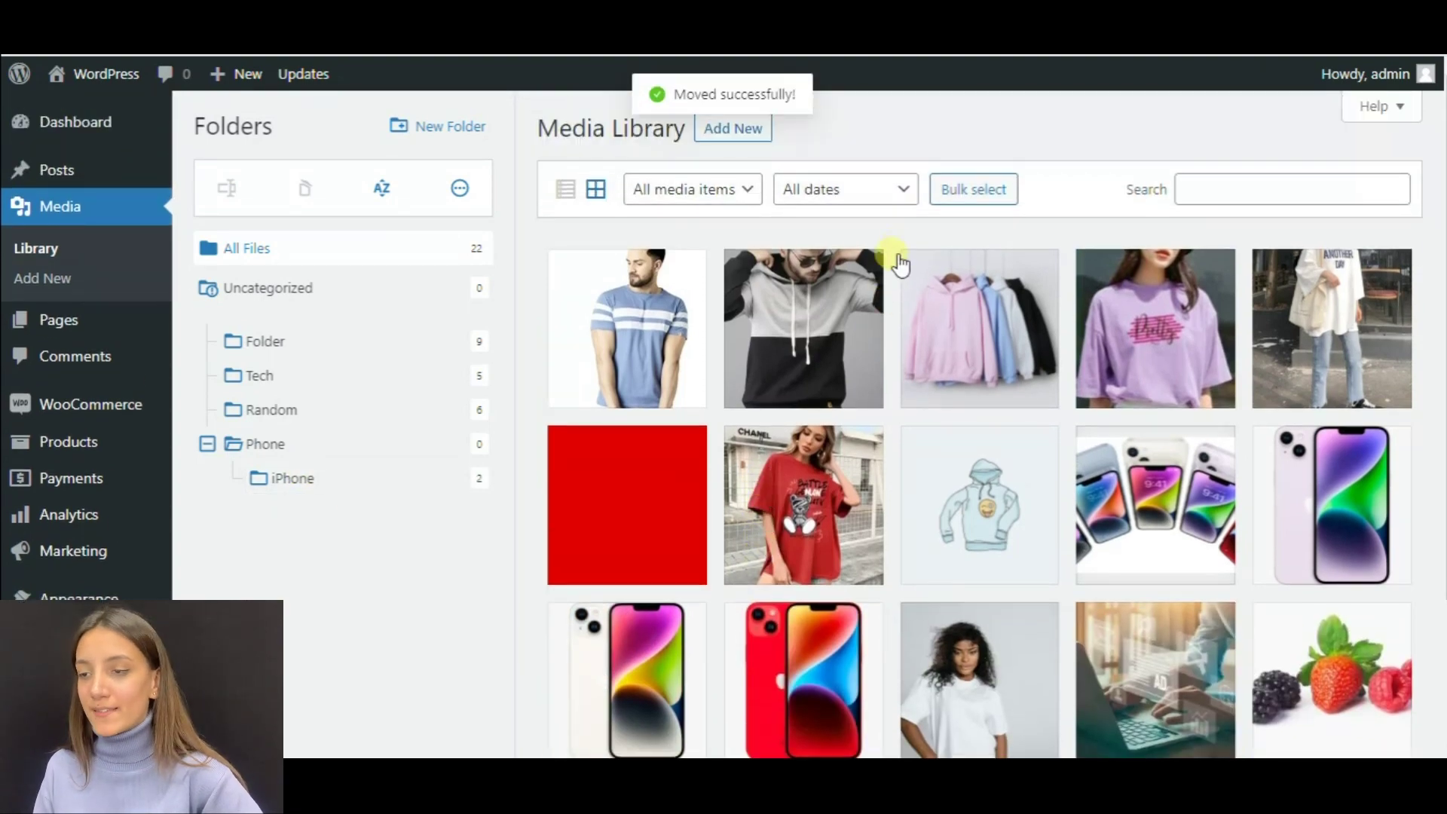
left_click(980, 189)
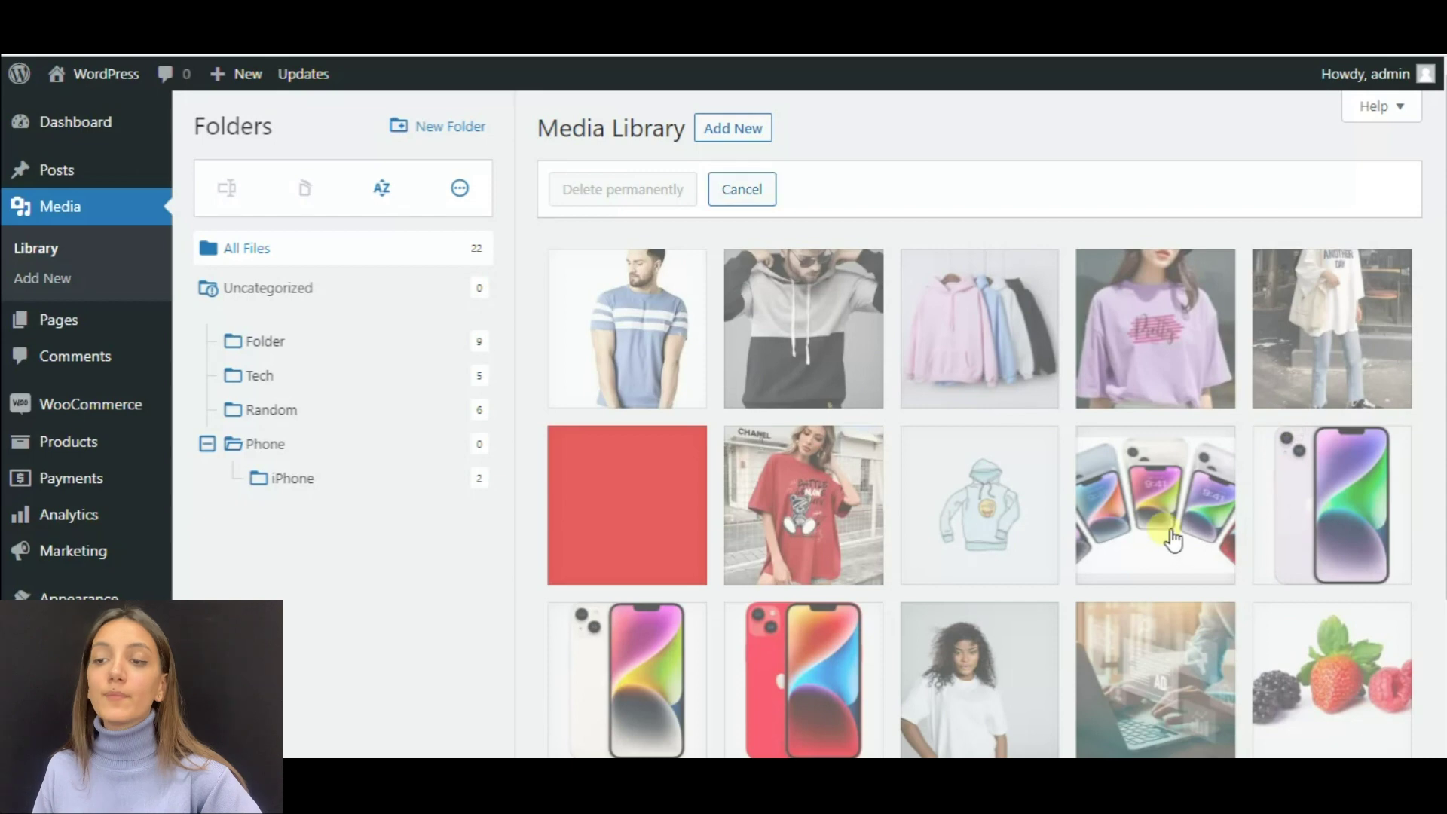
left_click(1158, 554)
left_click(1342, 521)
left_click(619, 701)
left_click(781, 678)
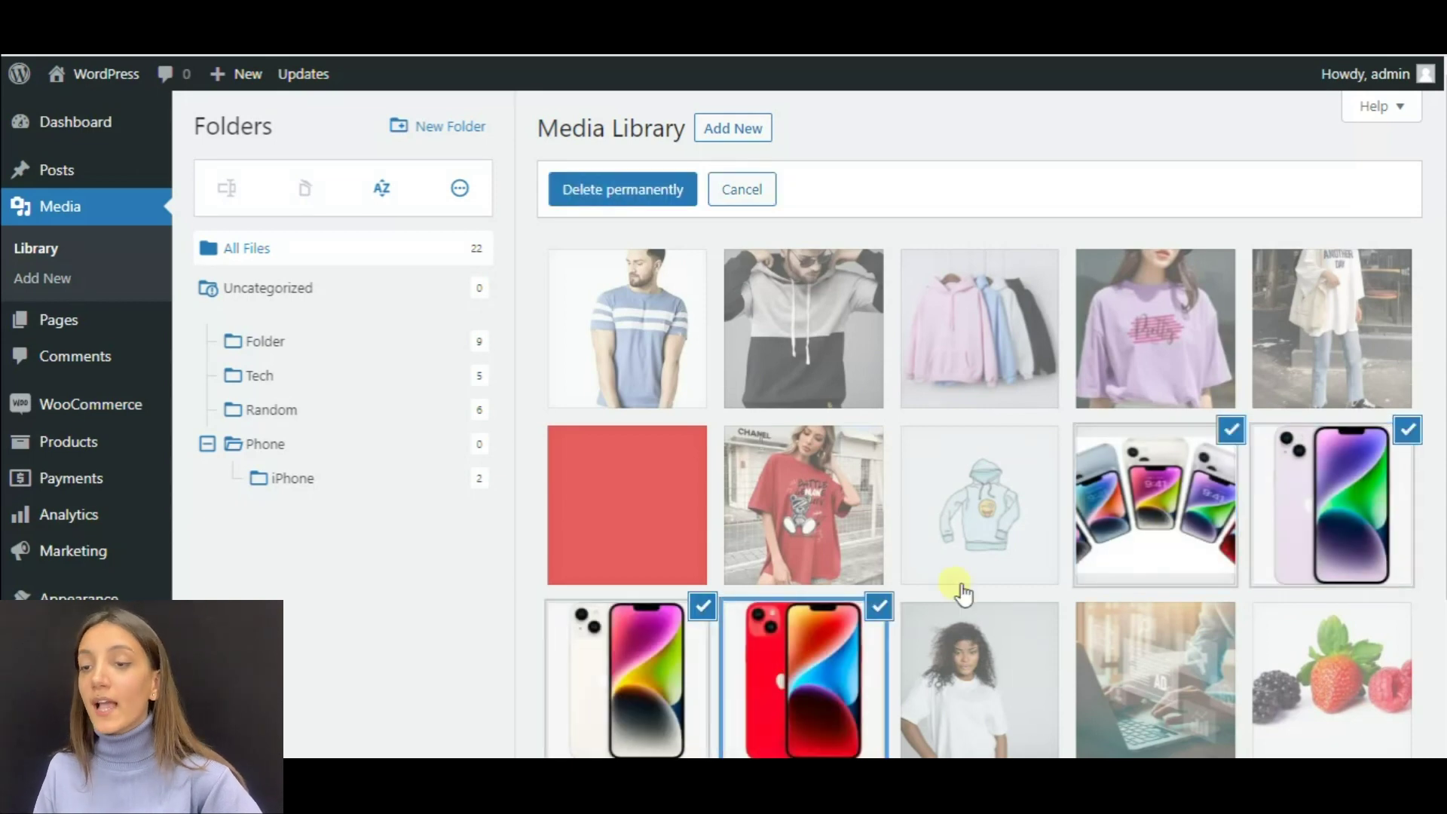
left_click_drag(1315, 502, 318, 482)
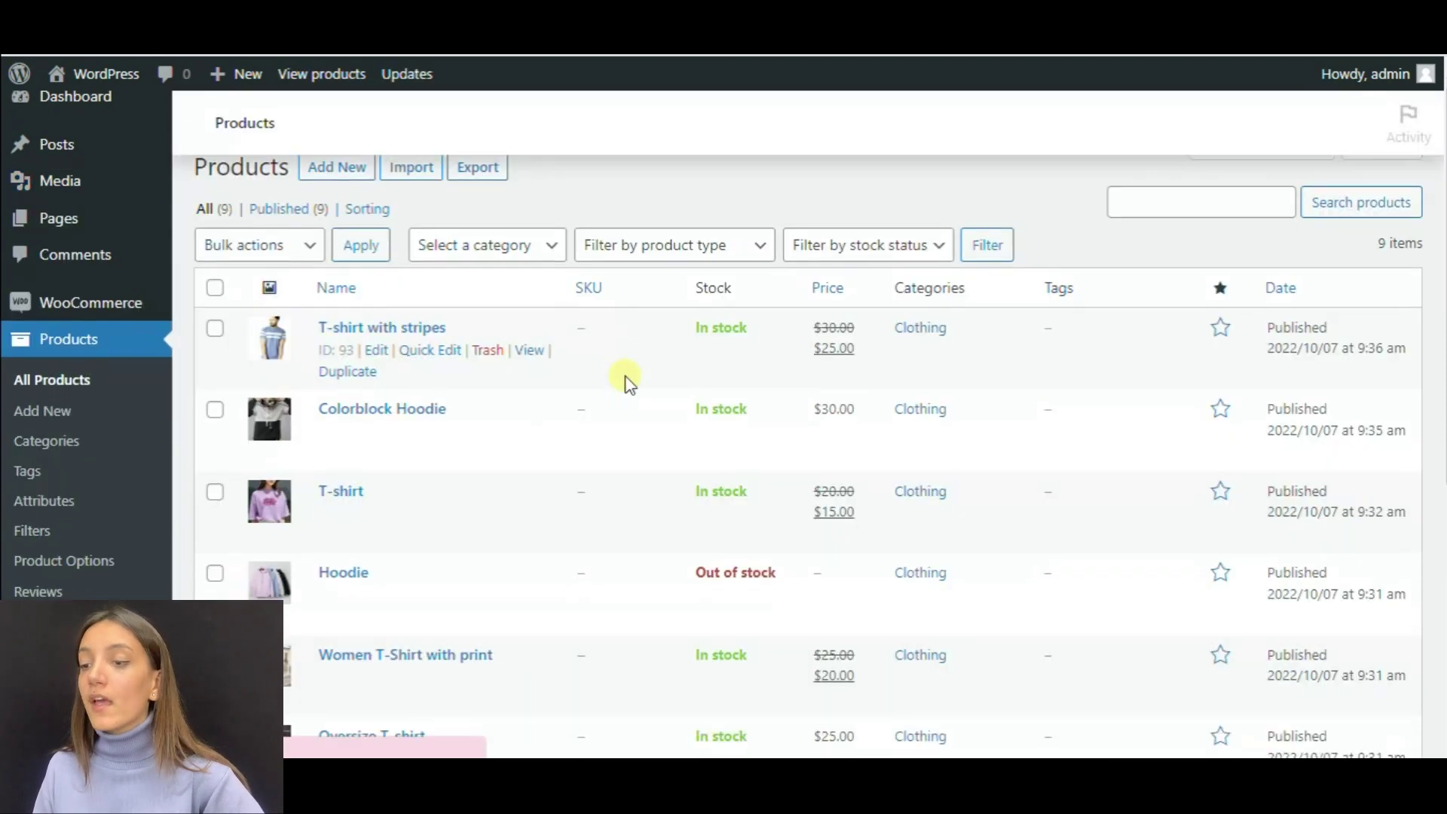
Step: Open the iPhone 14 Plus product from the Products list for editing
scroll(624, 377, "down", 1)
scroll(600, 393, "down", 2)
scroll(600, 391, "down", 2)
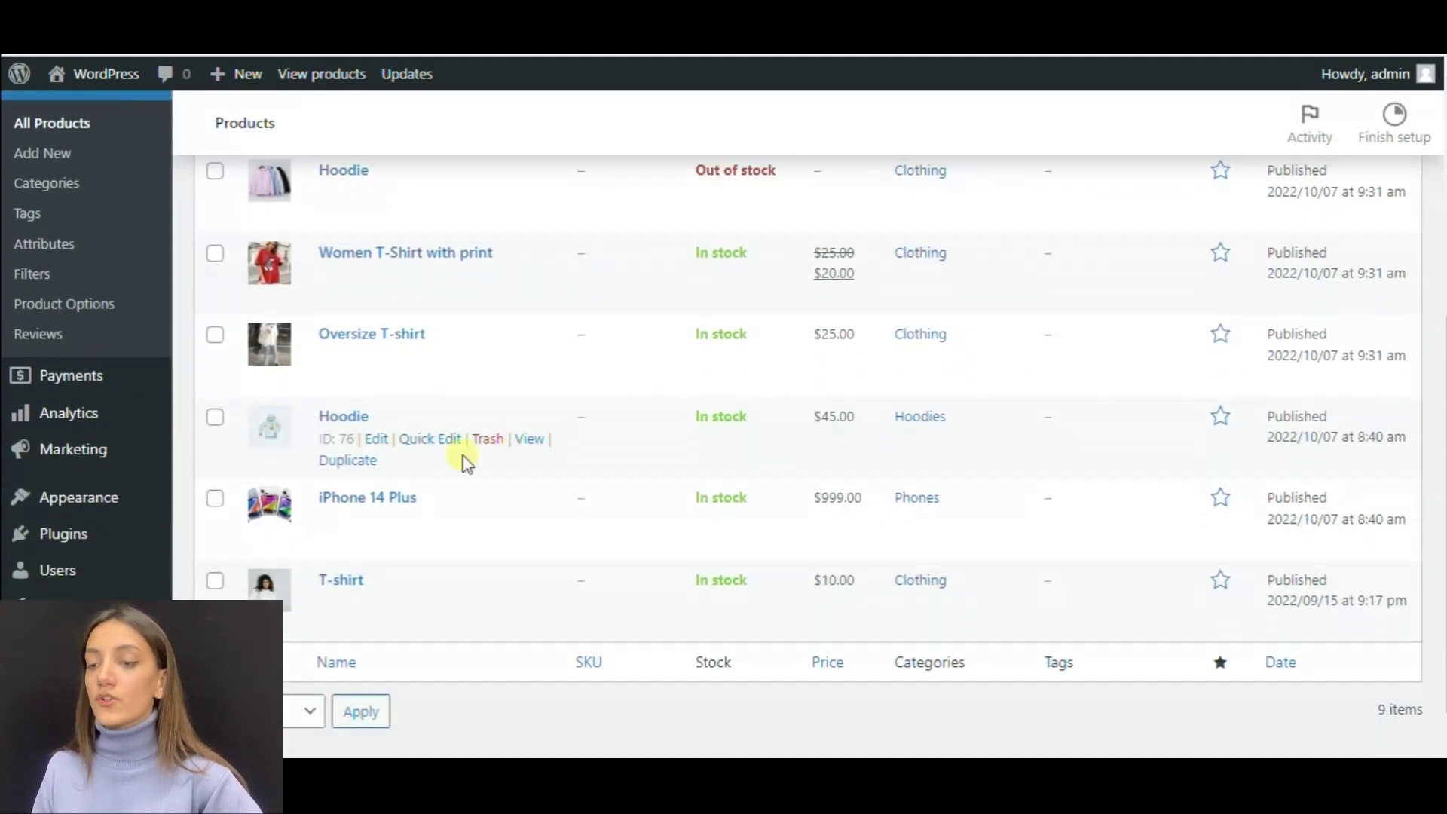
left_click(397, 497)
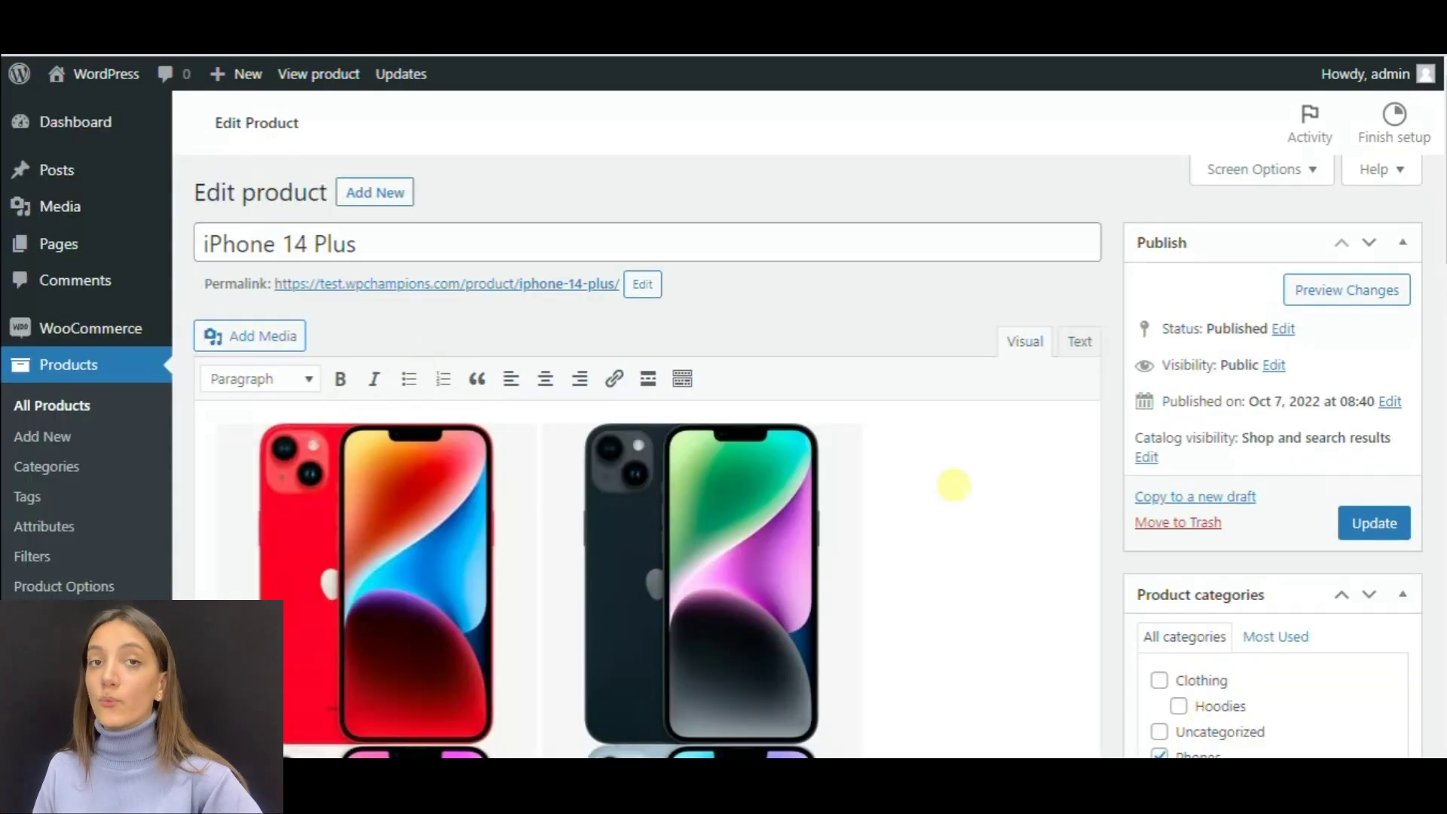
Step: Open the product gallery image picker, filtered to the iPhone folder
scroll(1031, 519, "down", 1)
scroll(1031, 519, "down", 10)
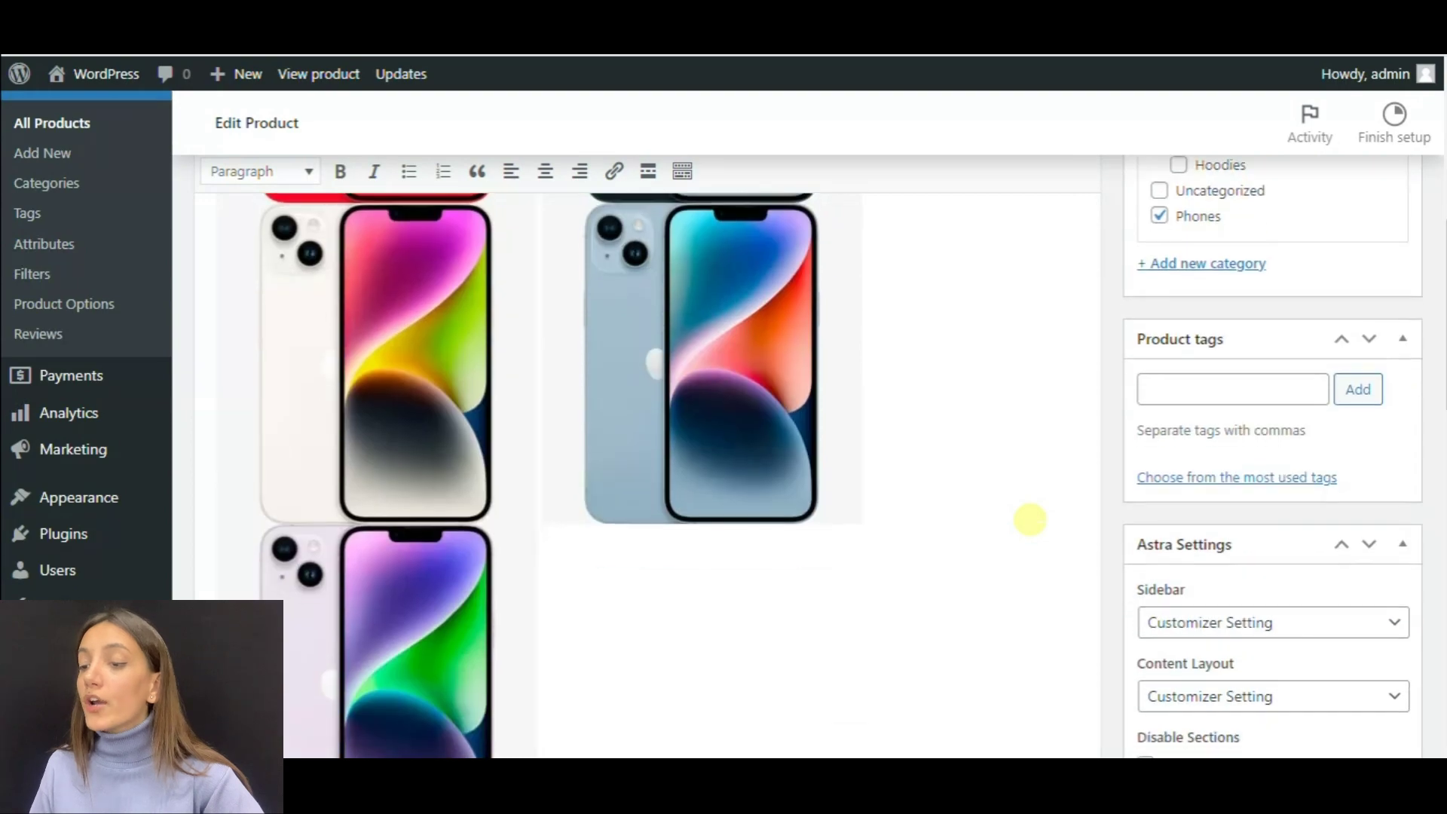
scroll(1093, 546, "down", 5)
scroll(1206, 558, "up", 1)
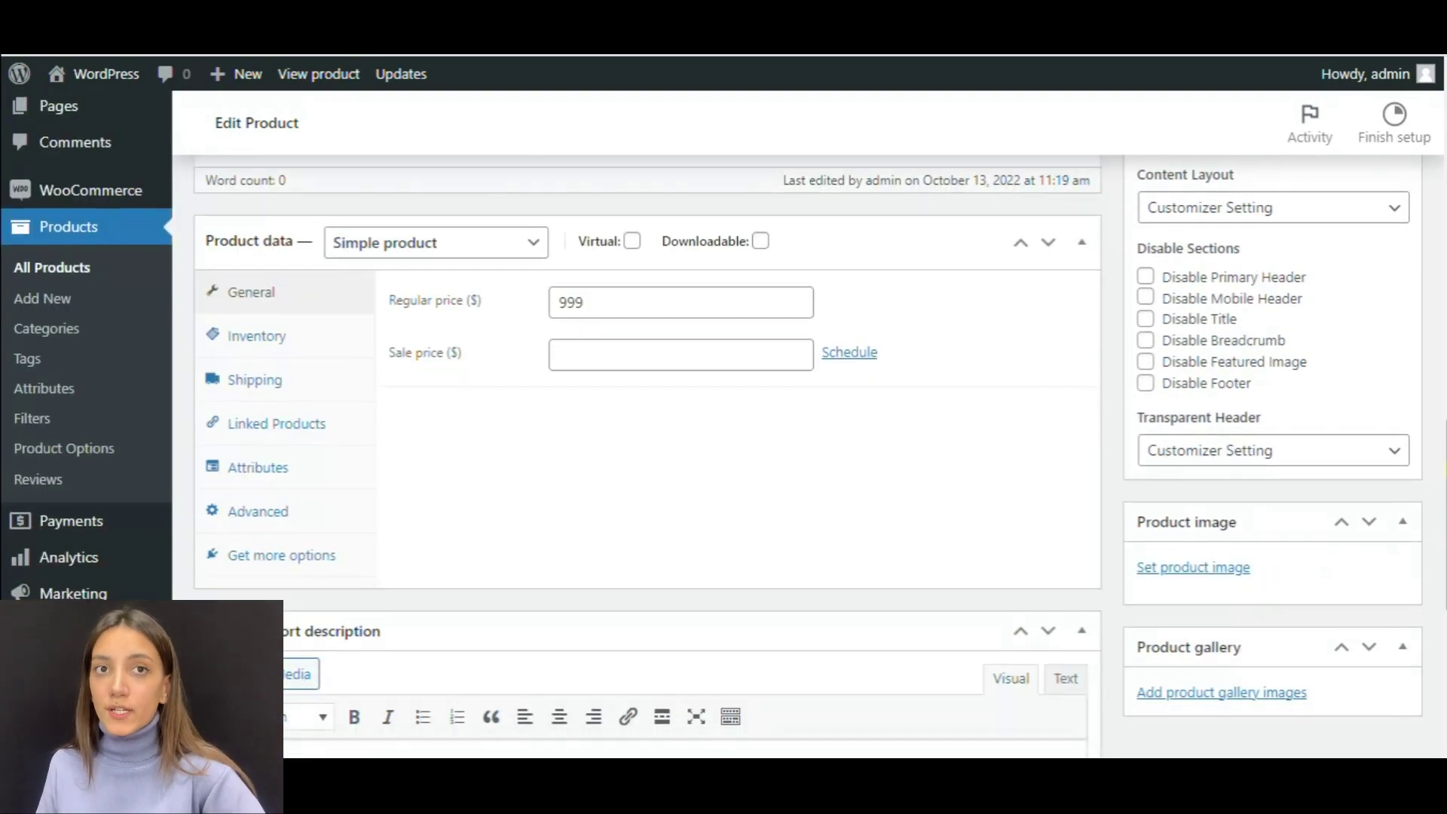
scroll(1425, 543, "down", 1)
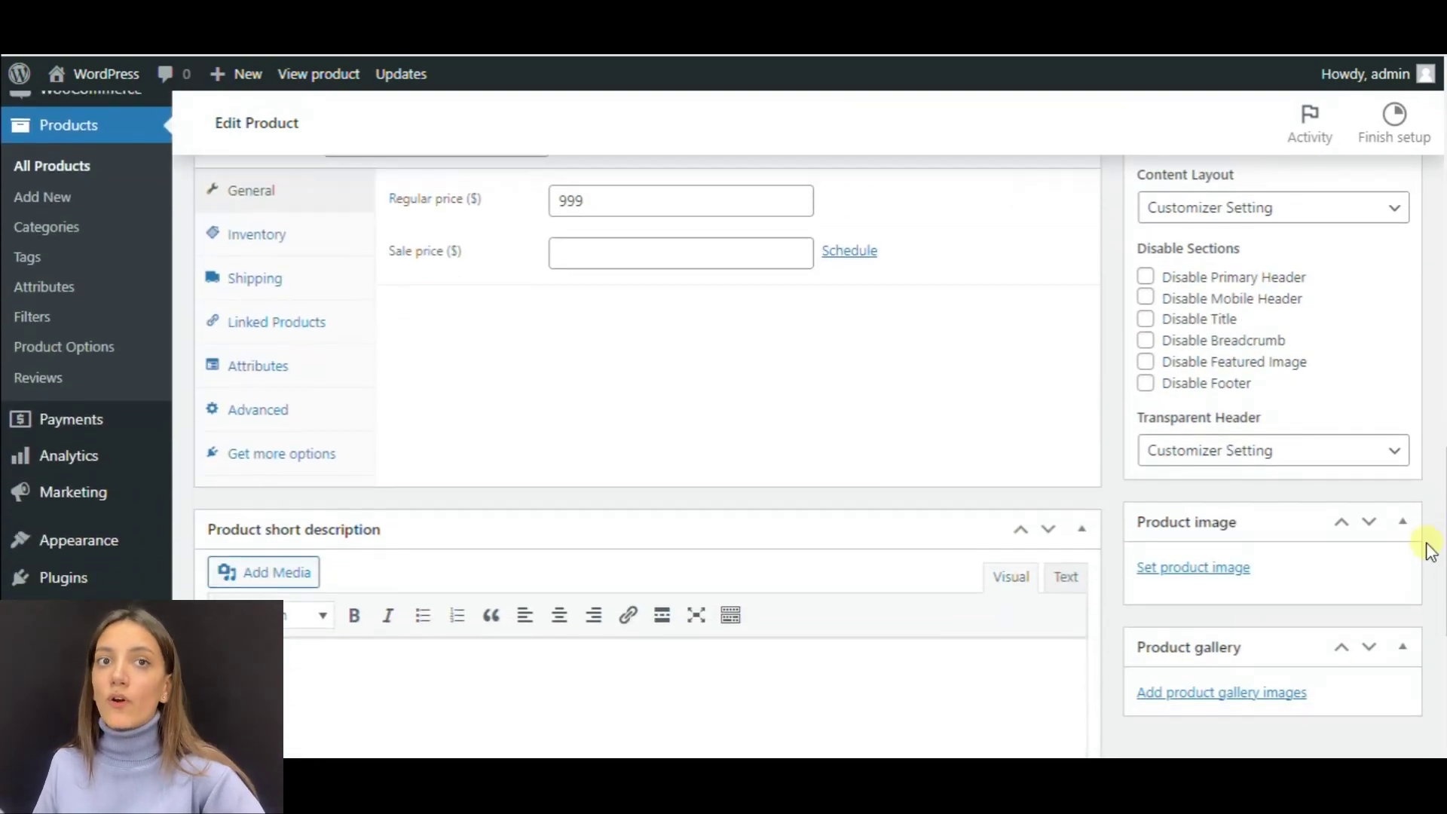
left_click(1267, 694)
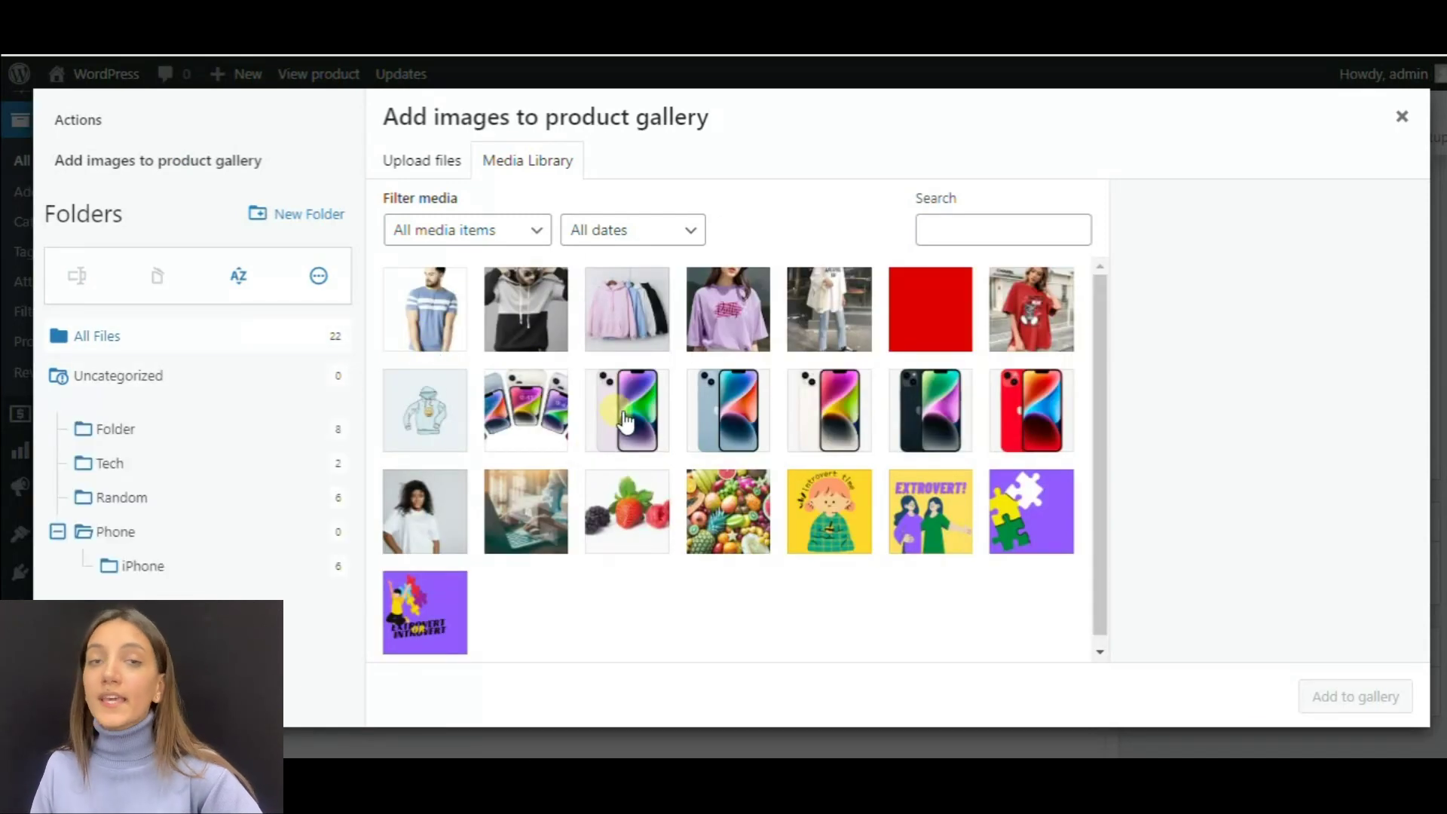
left_click(143, 566)
Step: Add the purple, blue, white and black iPhone images to the product gallery
left_click(554, 332)
left_click(630, 331)
left_click(739, 321)
left_click(833, 320)
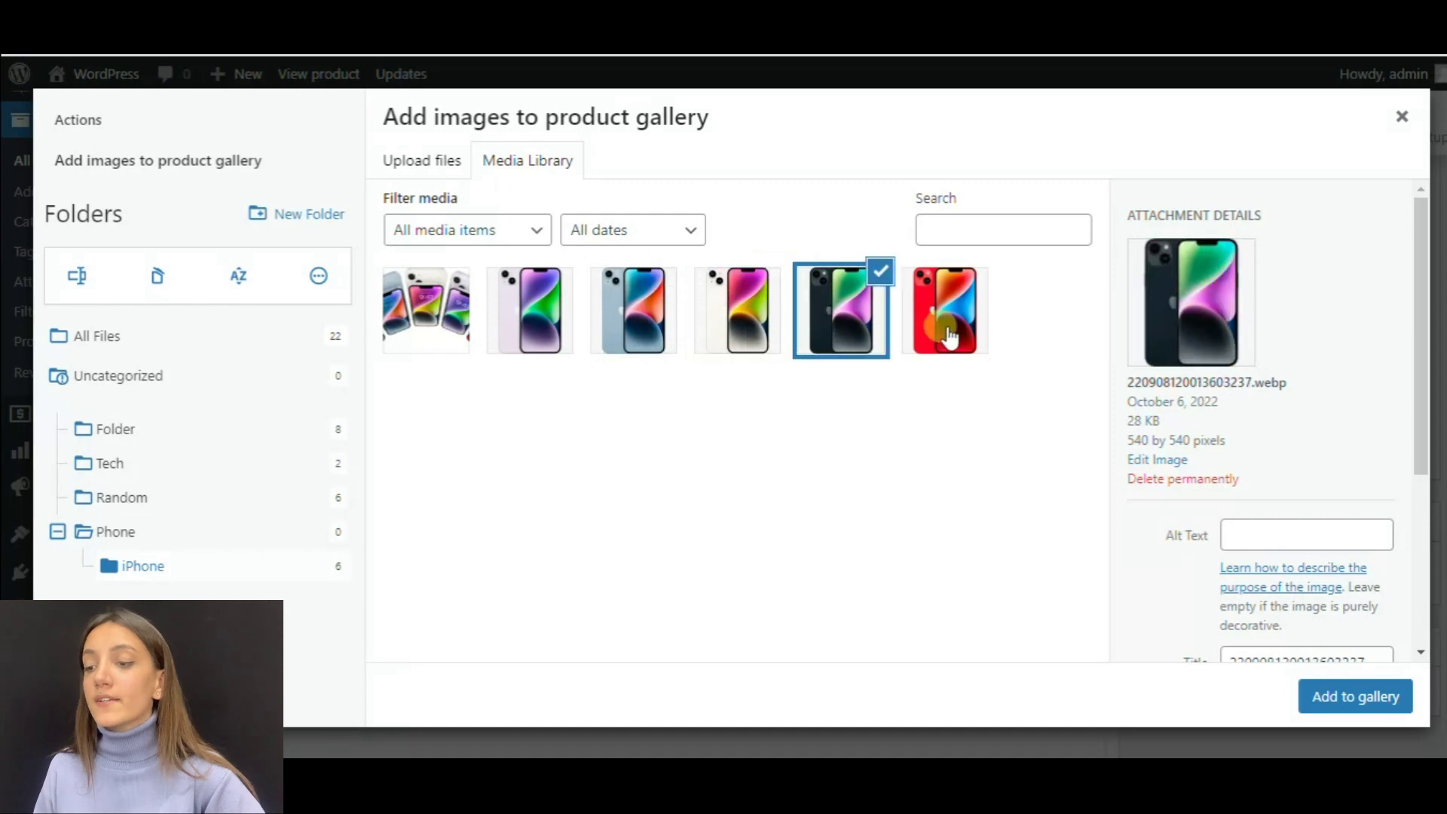
left_click(1389, 701)
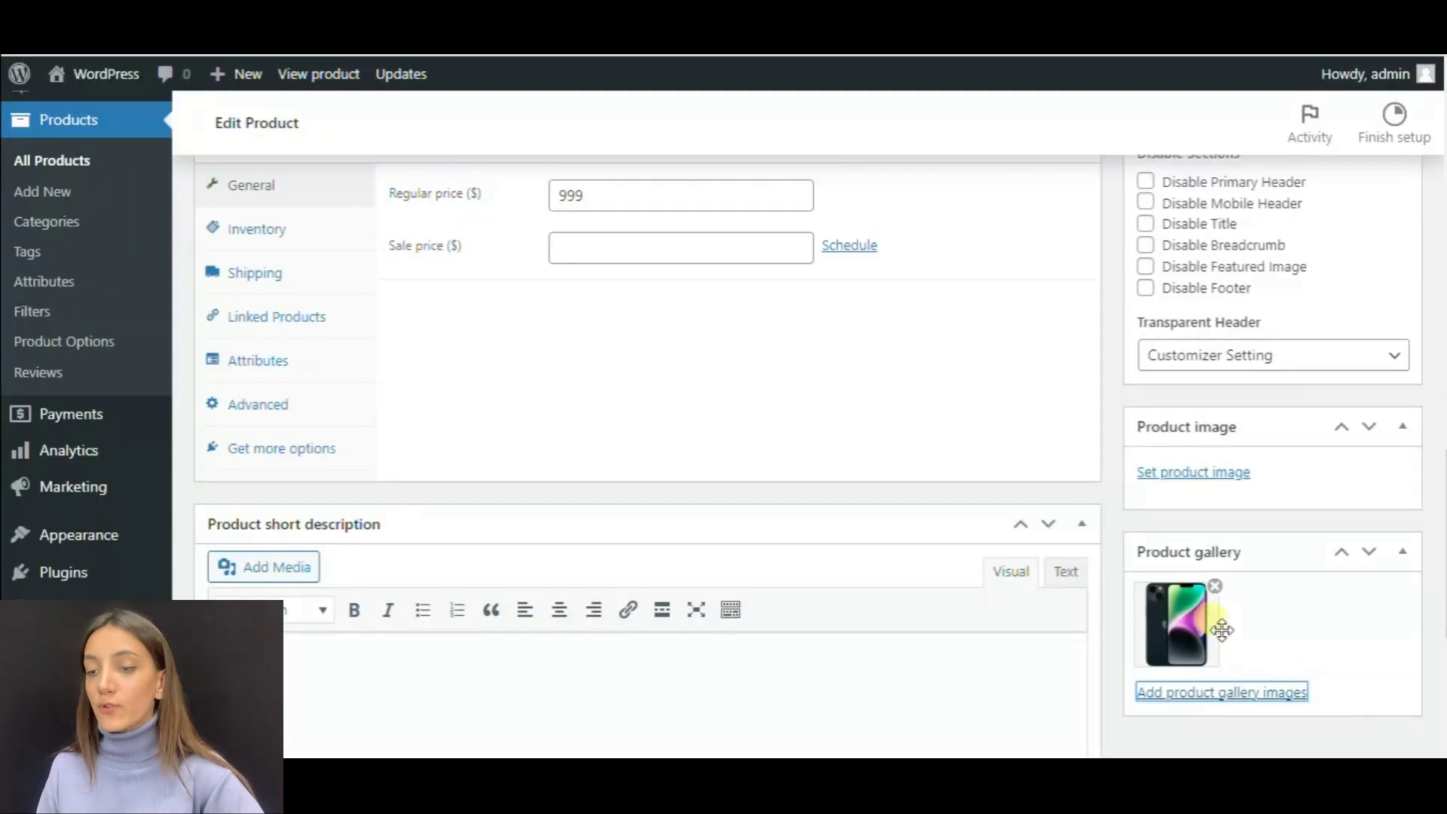
scroll(1265, 630, "up", 3)
scroll(1266, 631, "down", 3)
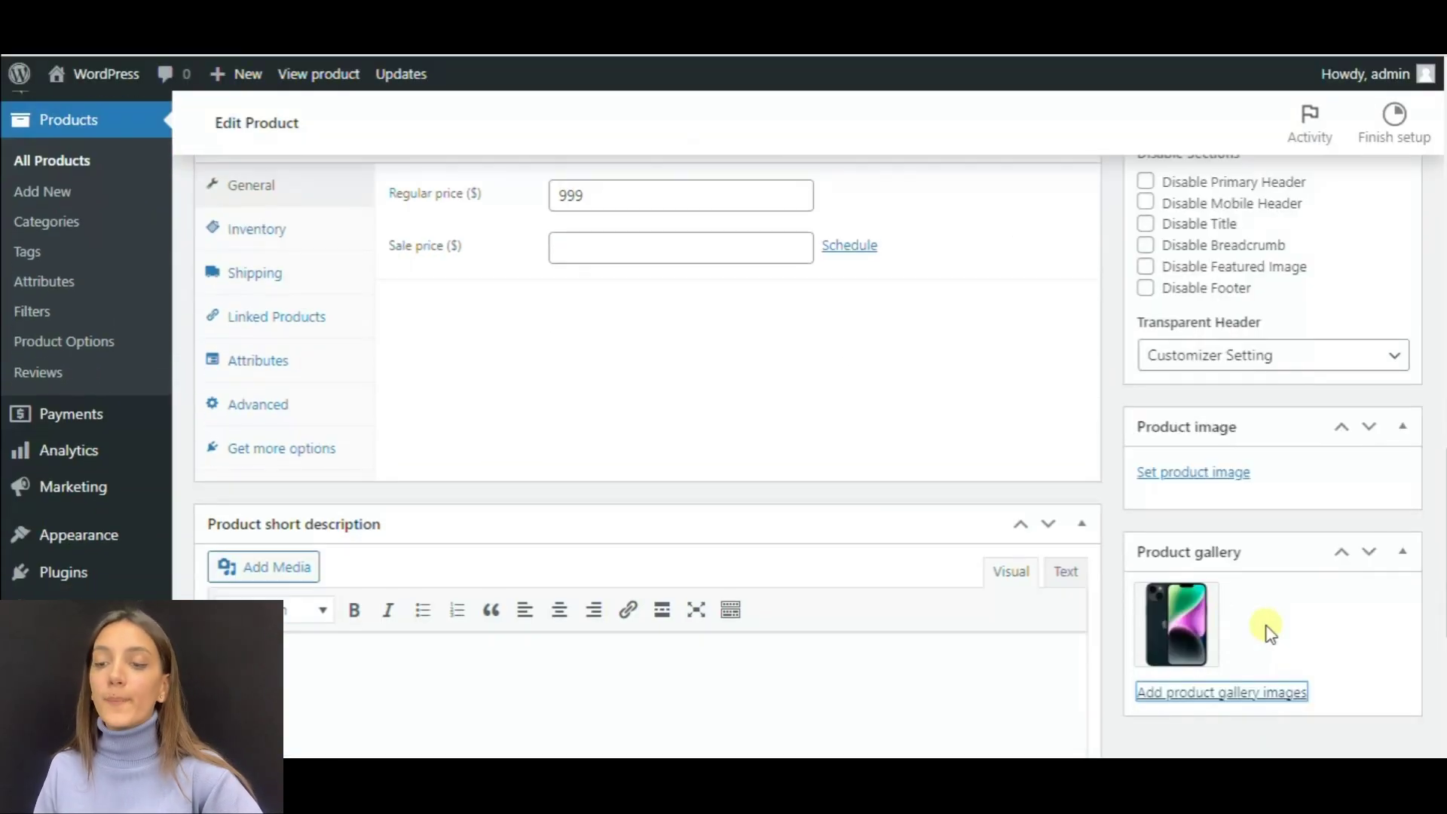
Step: Set the all-colours iPhone lineup photo as the product image
left_click(1222, 472)
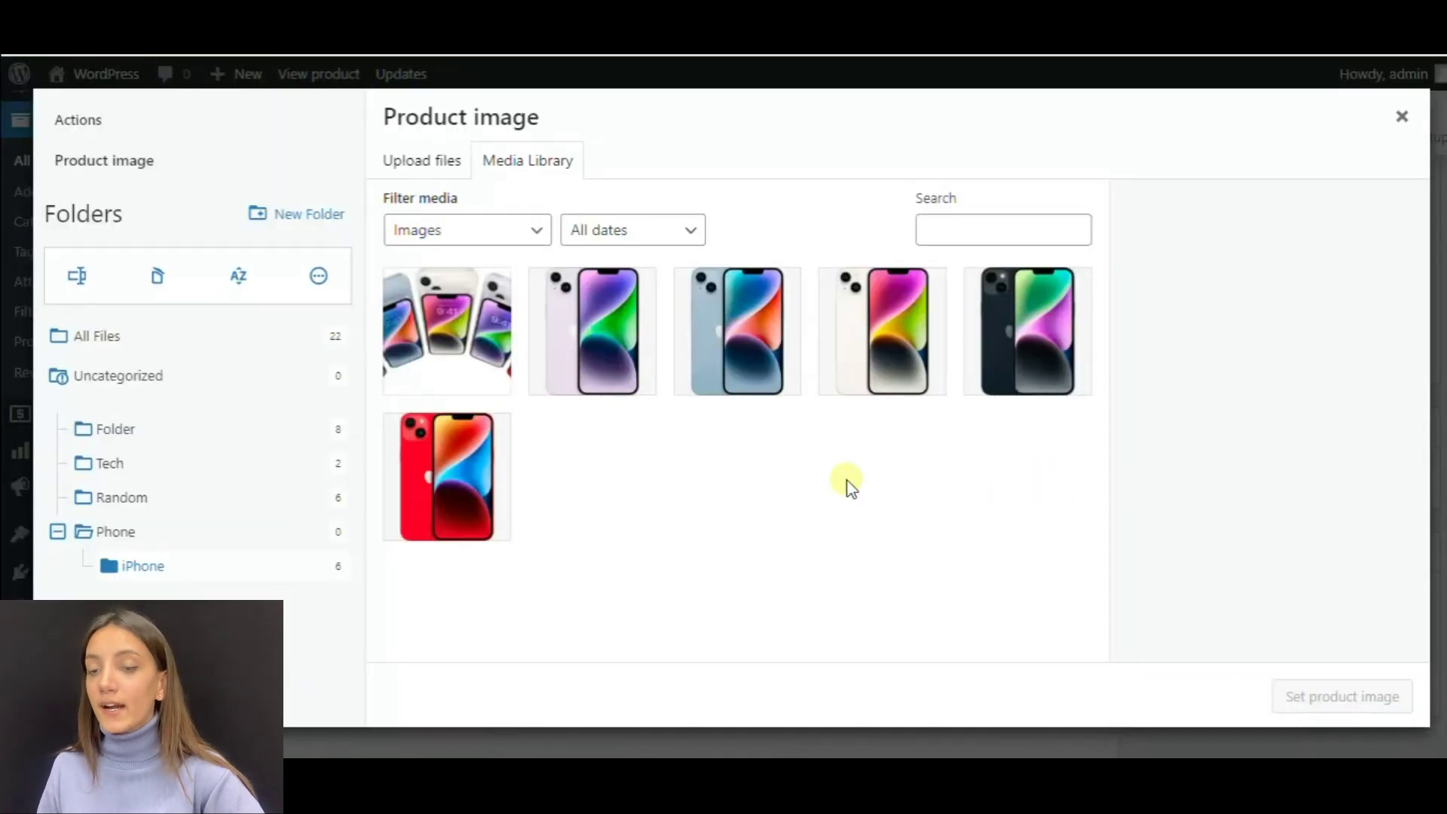
left_click(452, 363)
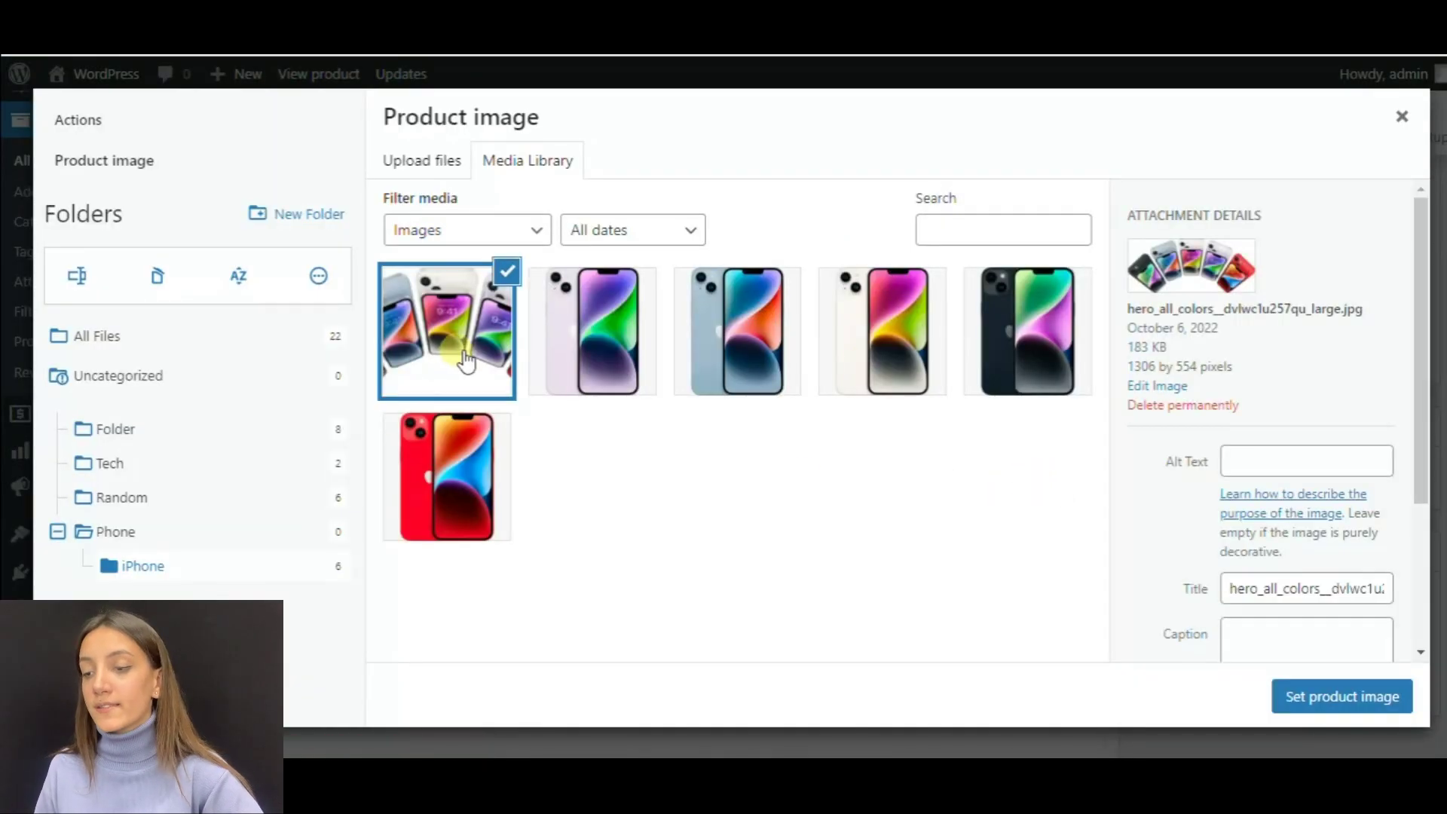
left_click(1382, 702)
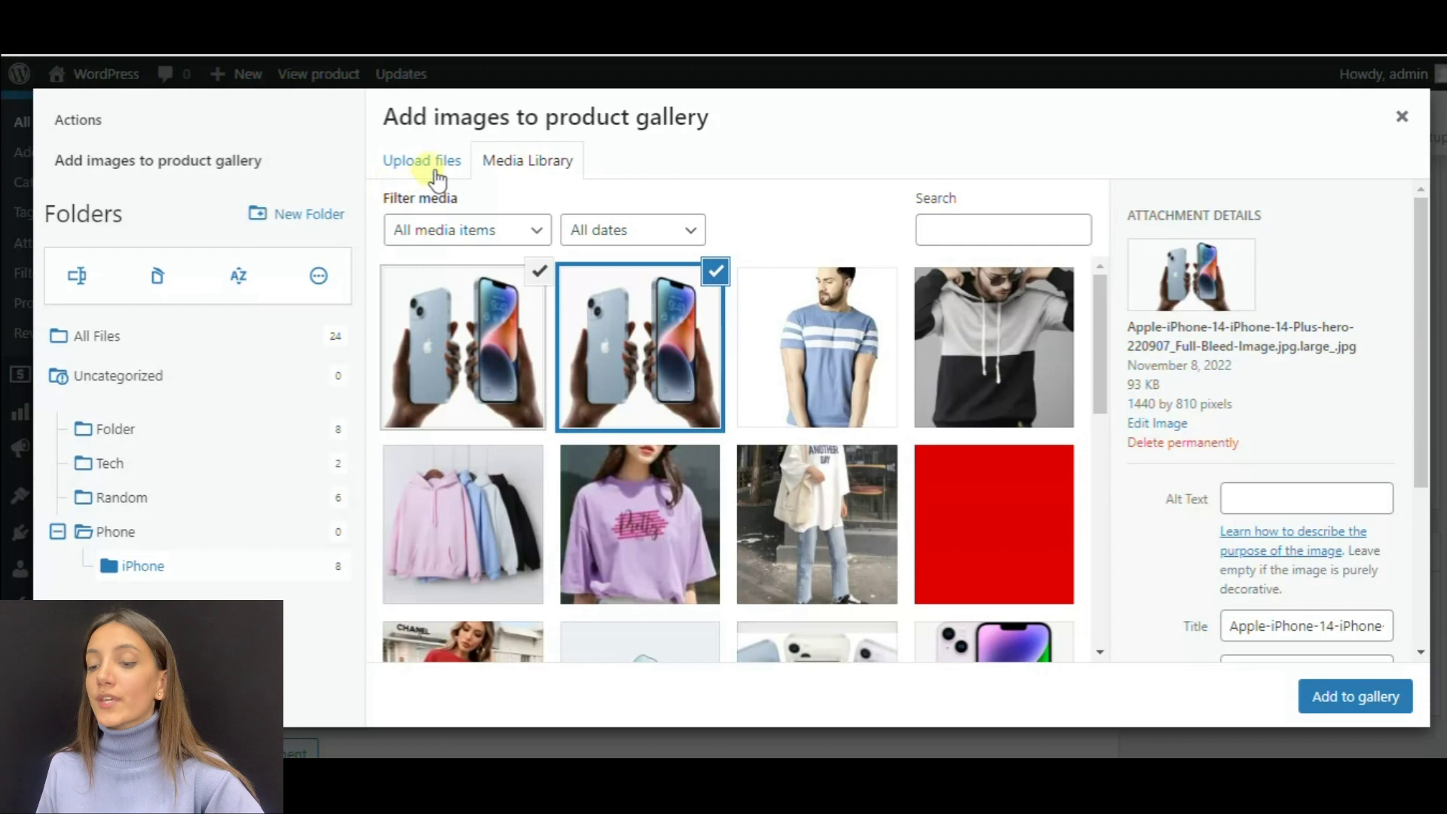
Step: Upload all the iPhone image files into the iPhone folder and add them to the gallery
left_click(436, 172)
left_click(968, 506)
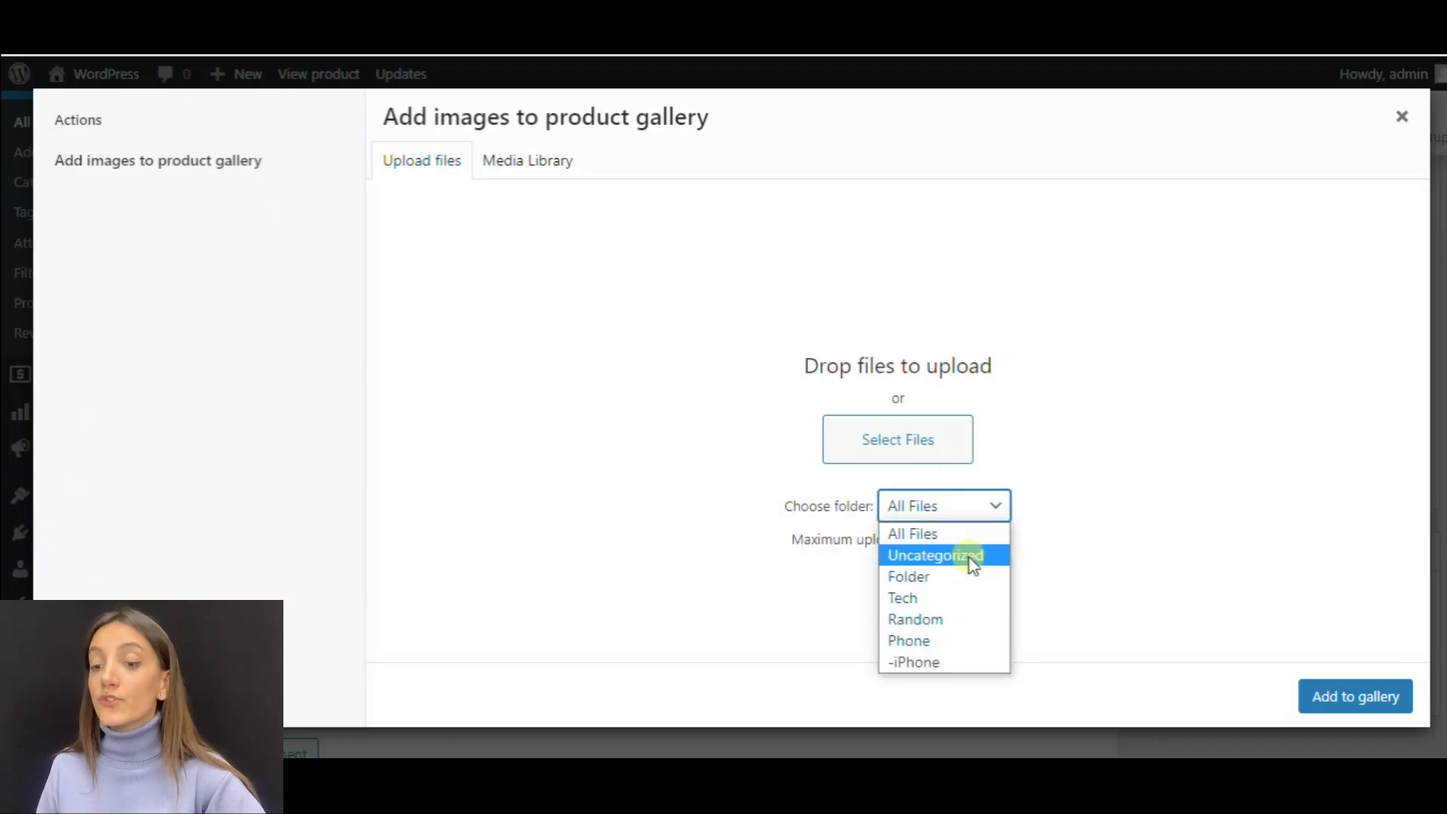
left_click(969, 659)
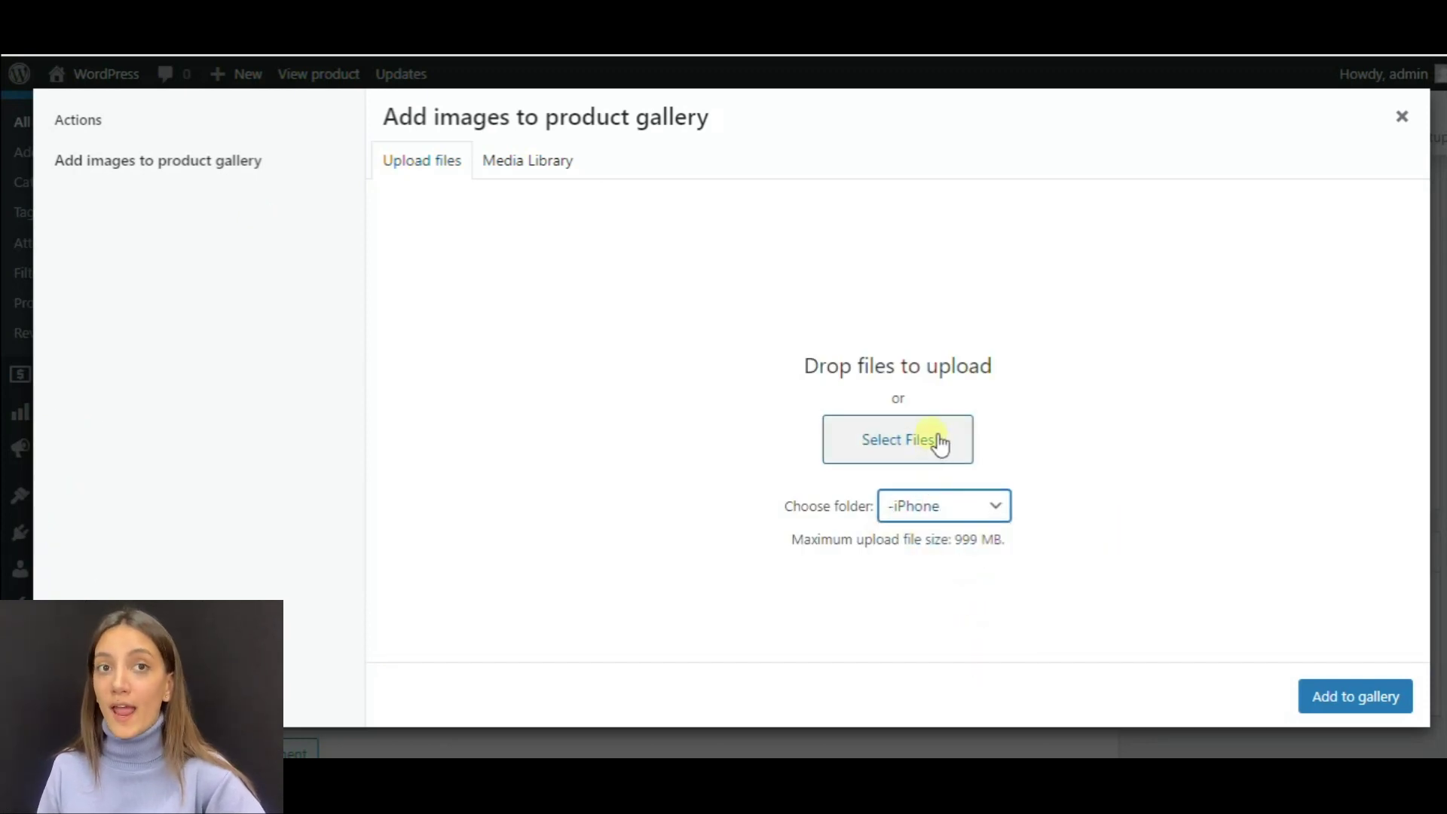
left_click(939, 443)
left_click(769, 219)
key("ctrl+a")
left_click(1165, 496)
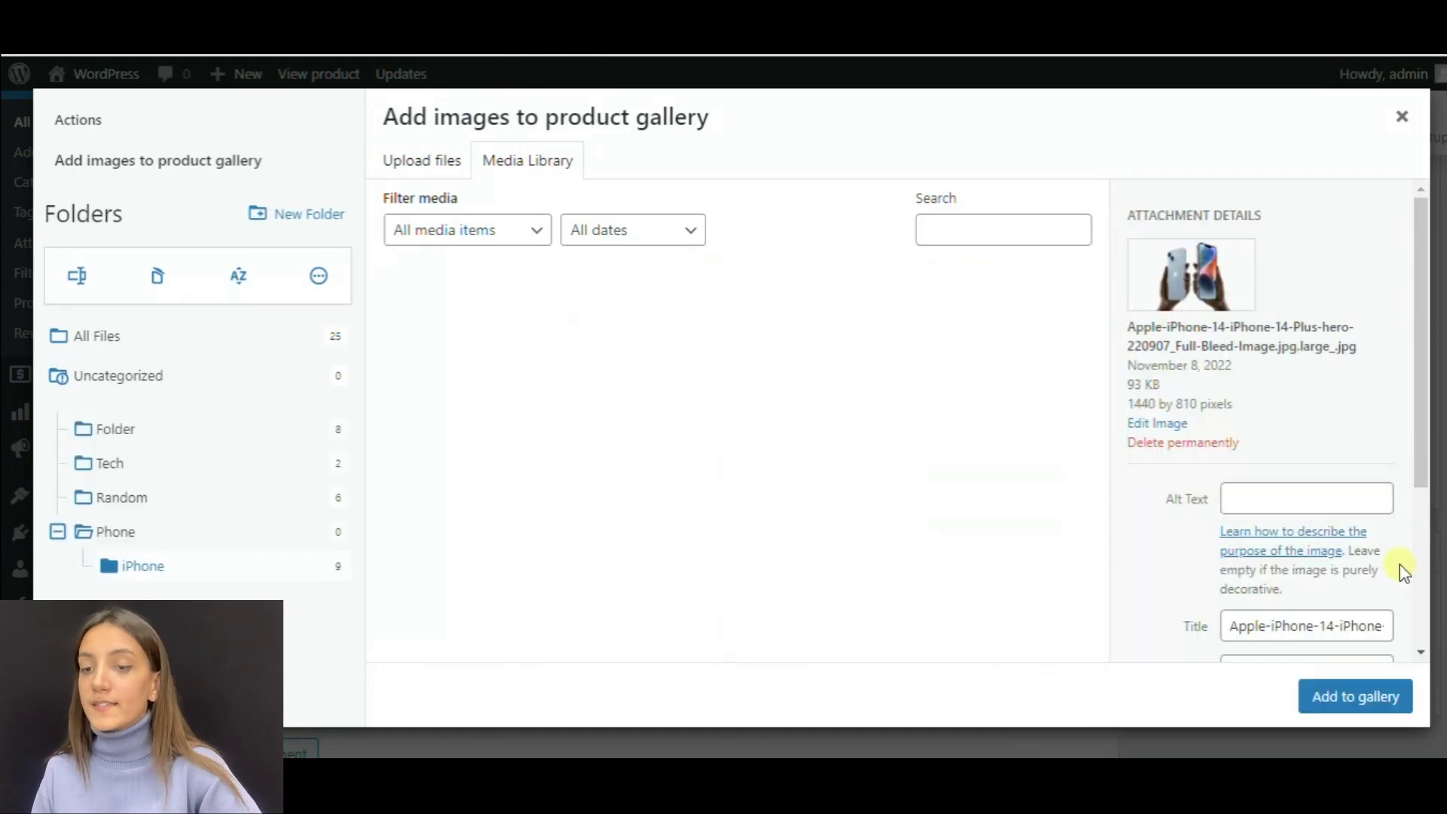
left_click(1390, 696)
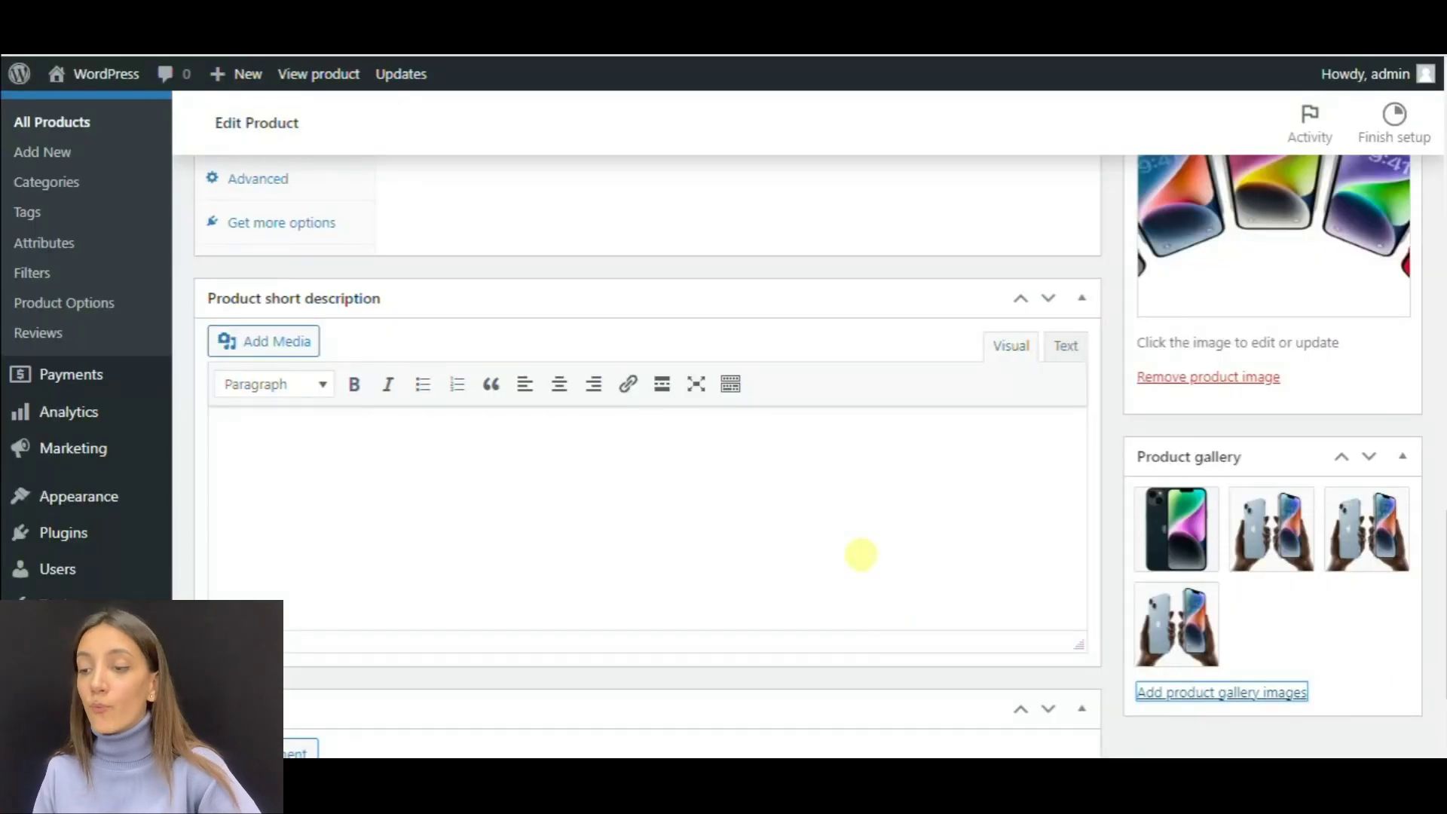
scroll(861, 555, "up", 12)
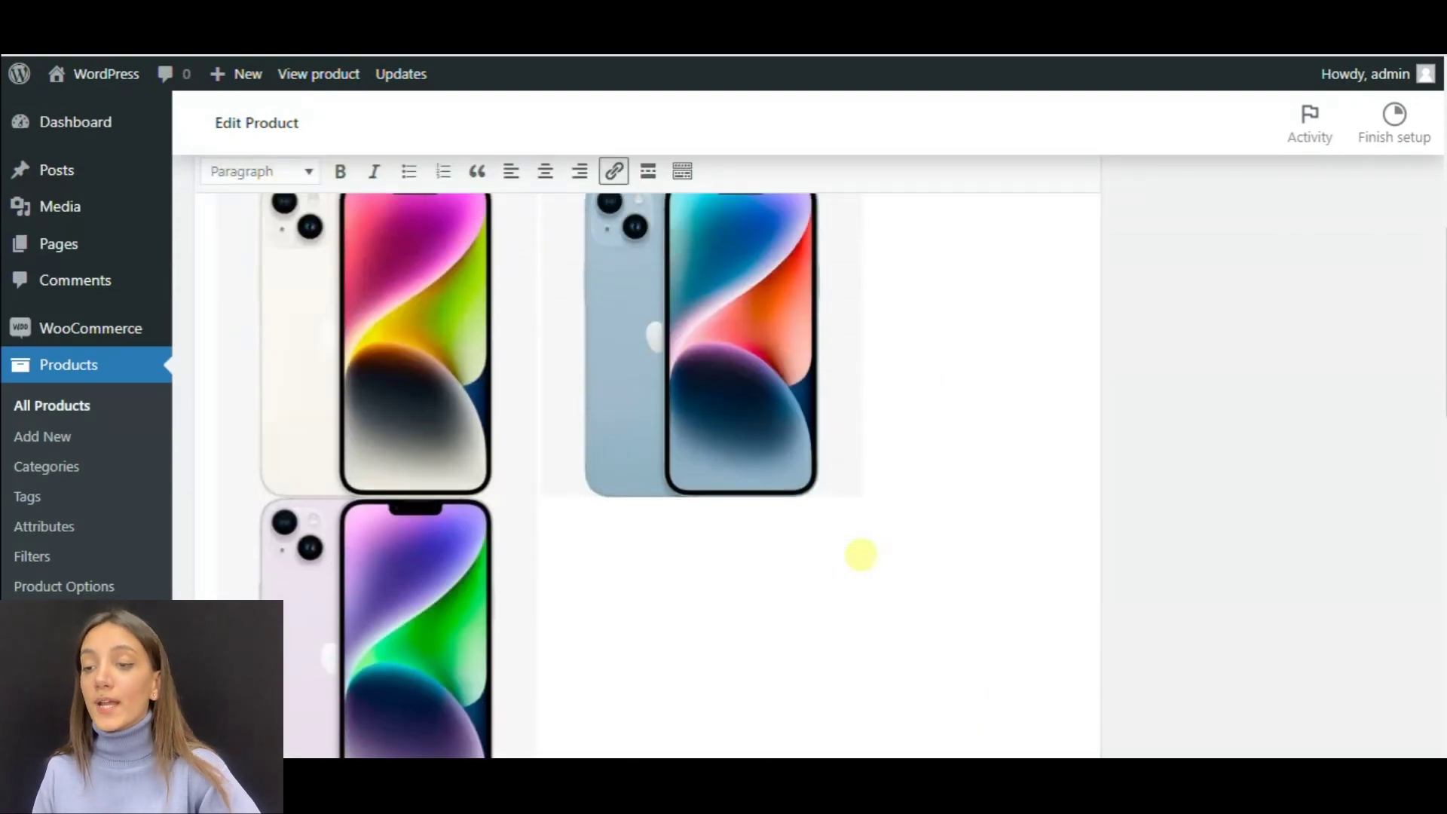
scroll(861, 555, "up", 8)
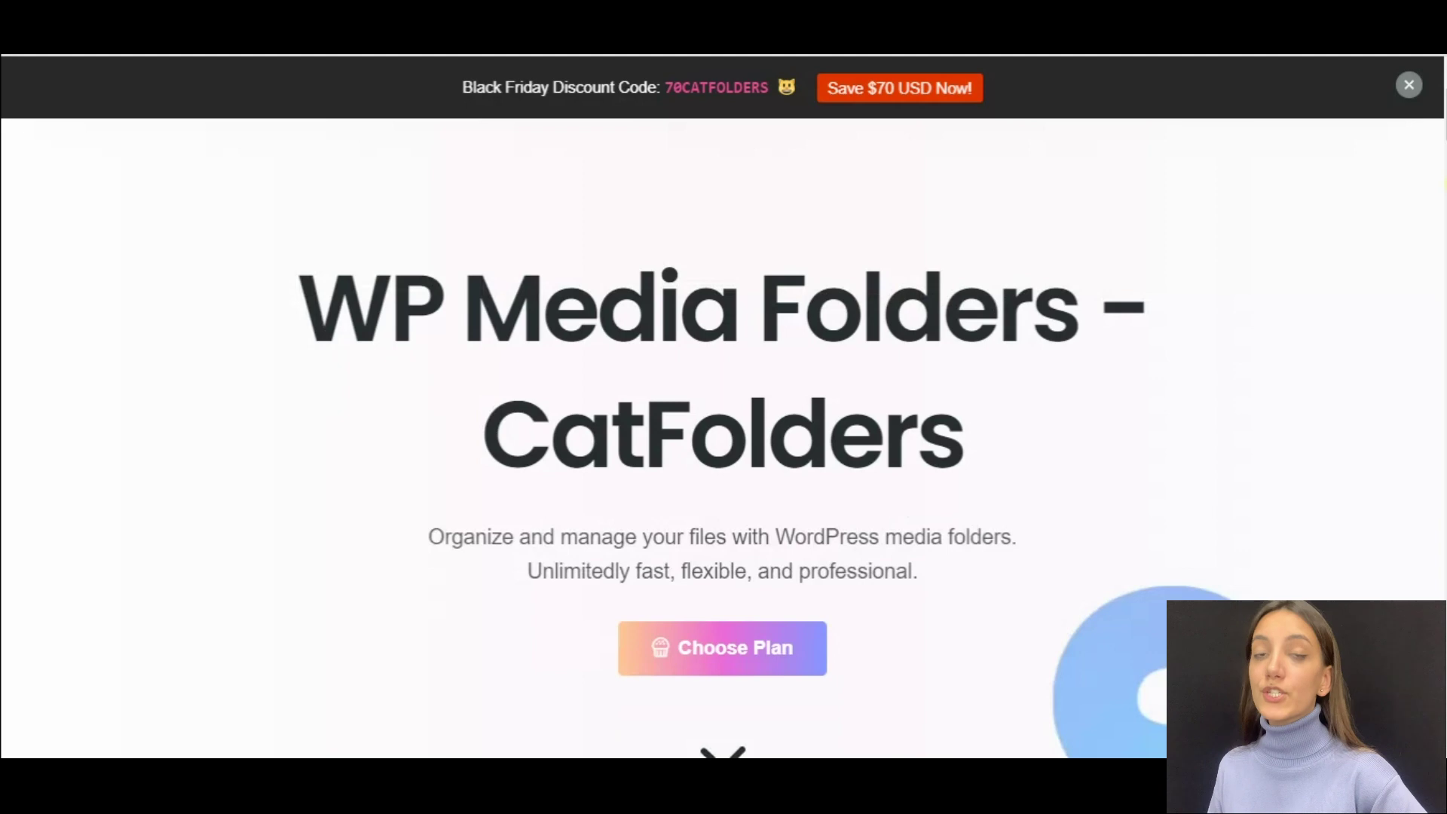
Step: Browse the hero section of the WP Media Folders – CatFolders homepage
scroll(722, 438, "down", 2)
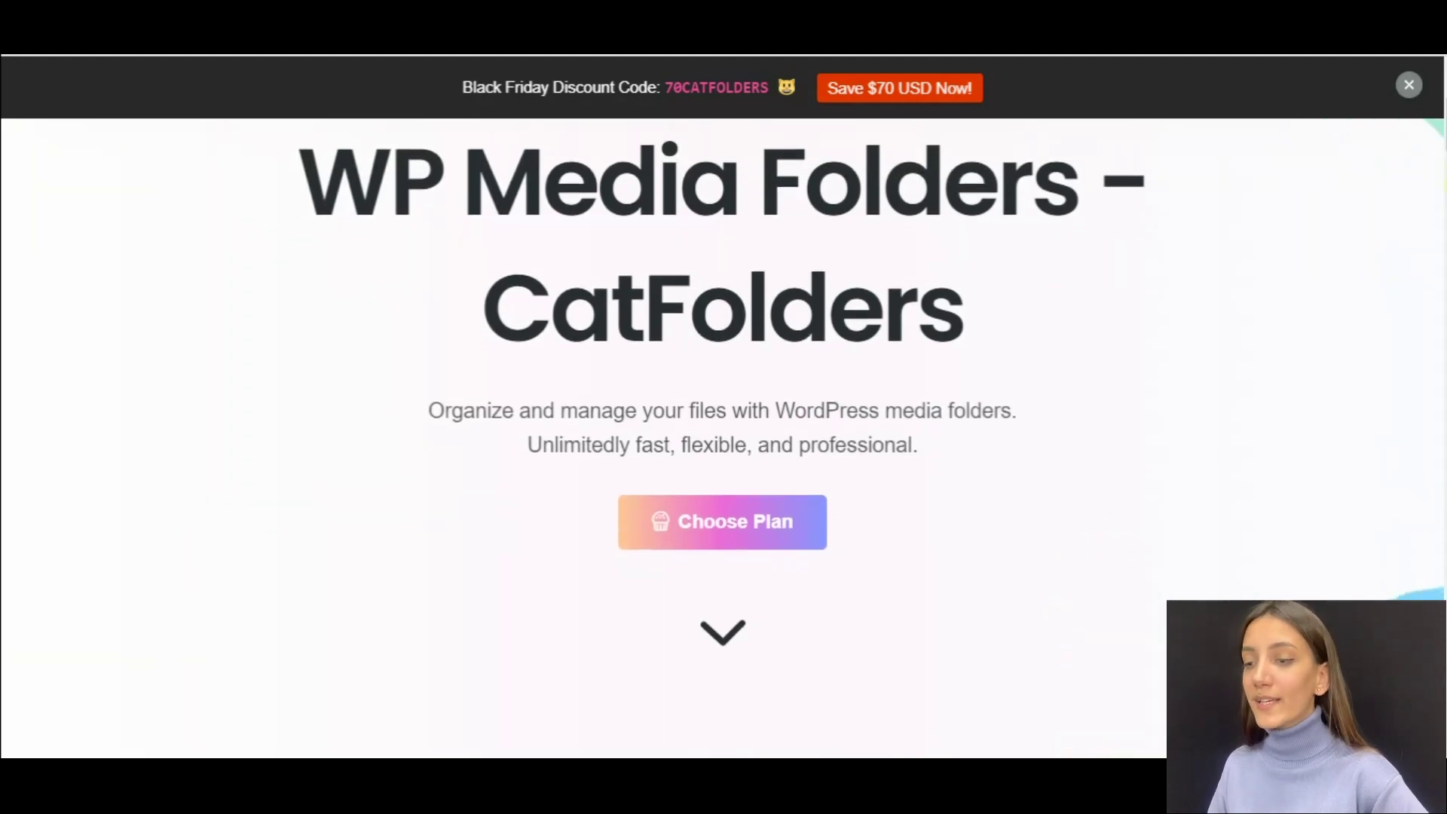
scroll(722, 437, "up", 2)
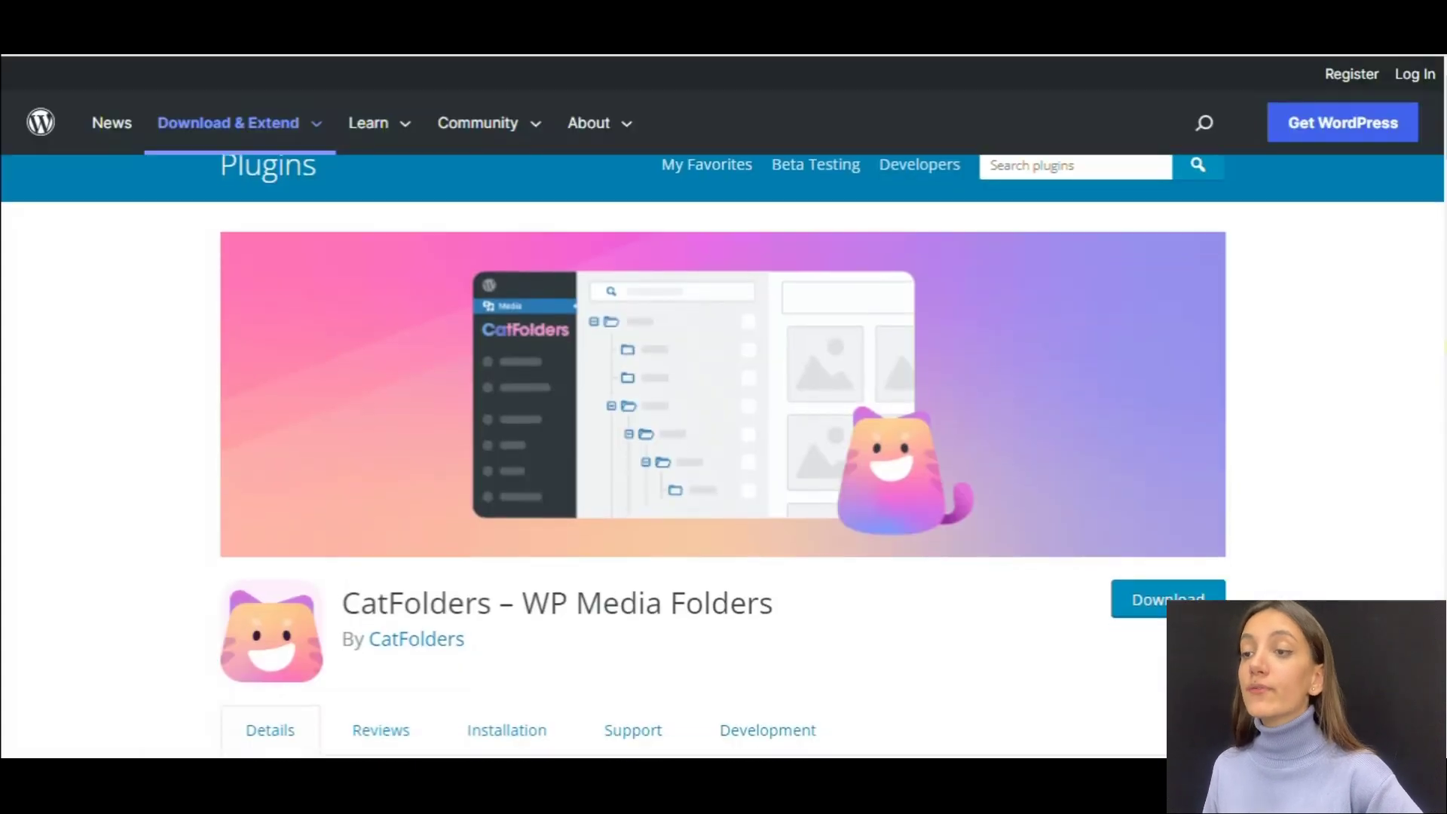
scroll(722, 453, "down", 3)
scroll(723, 453, "up", 2)
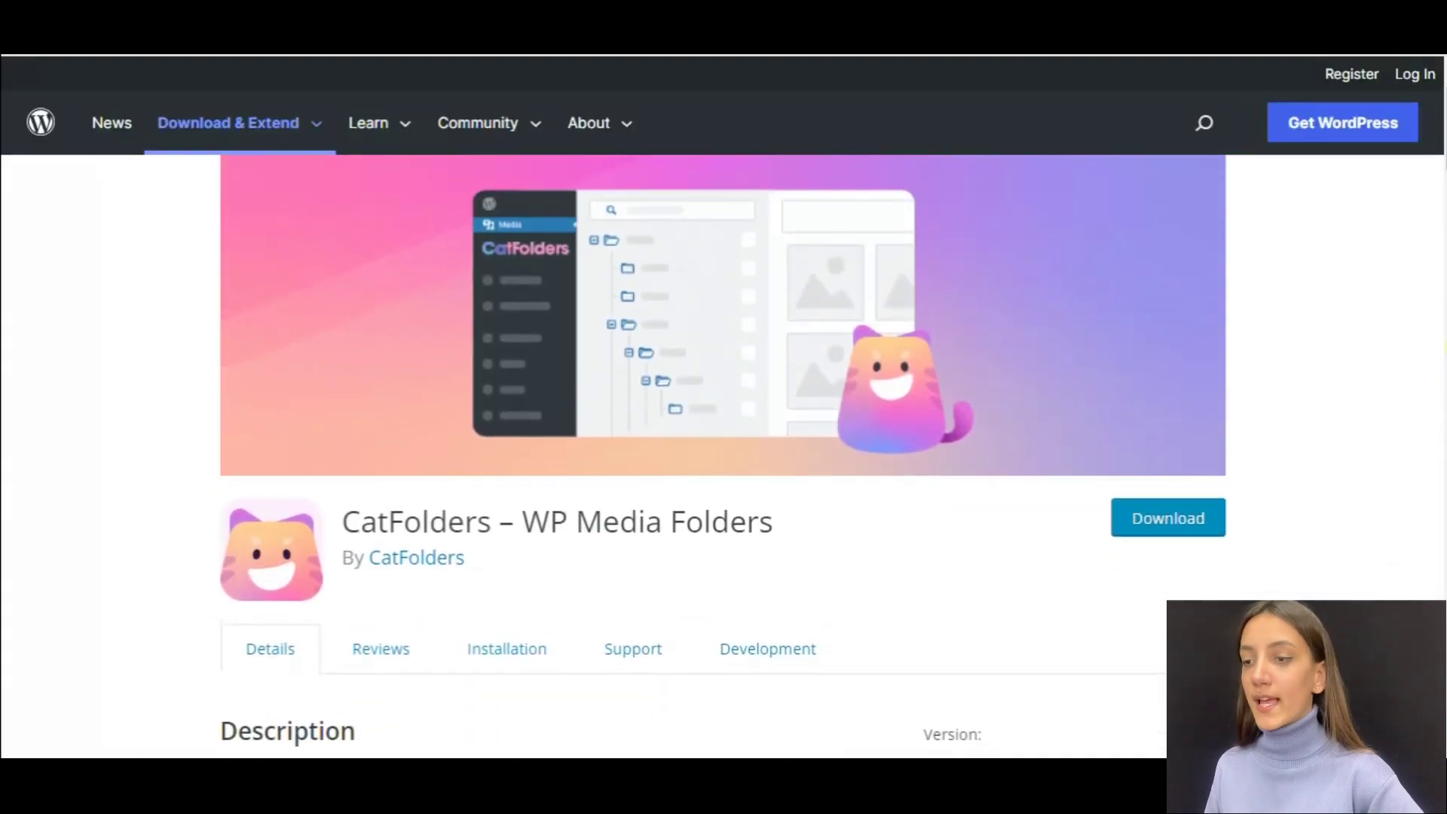
scroll(1337, 444, "down", 4)
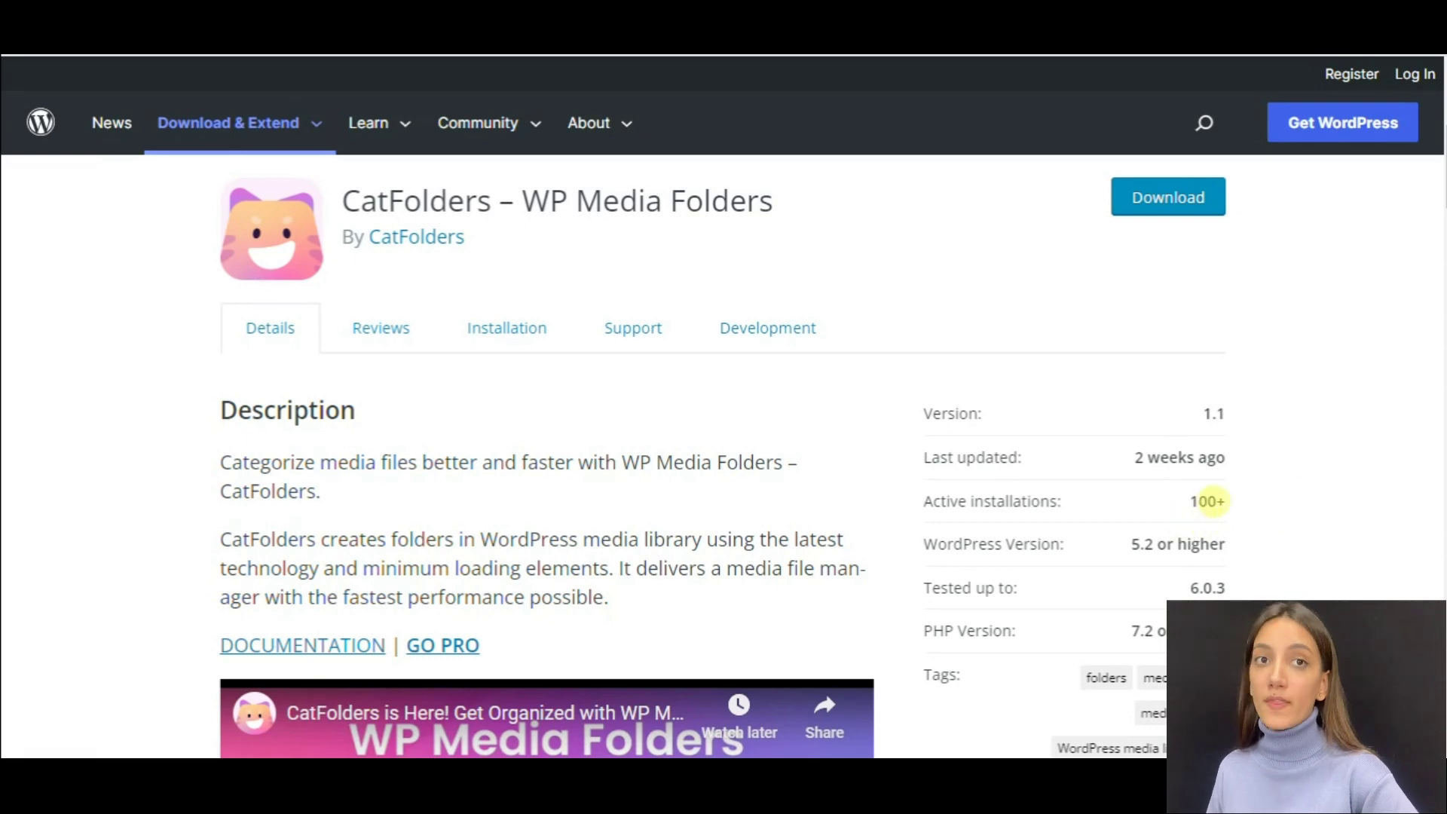
scroll(1395, 401, "down", 2)
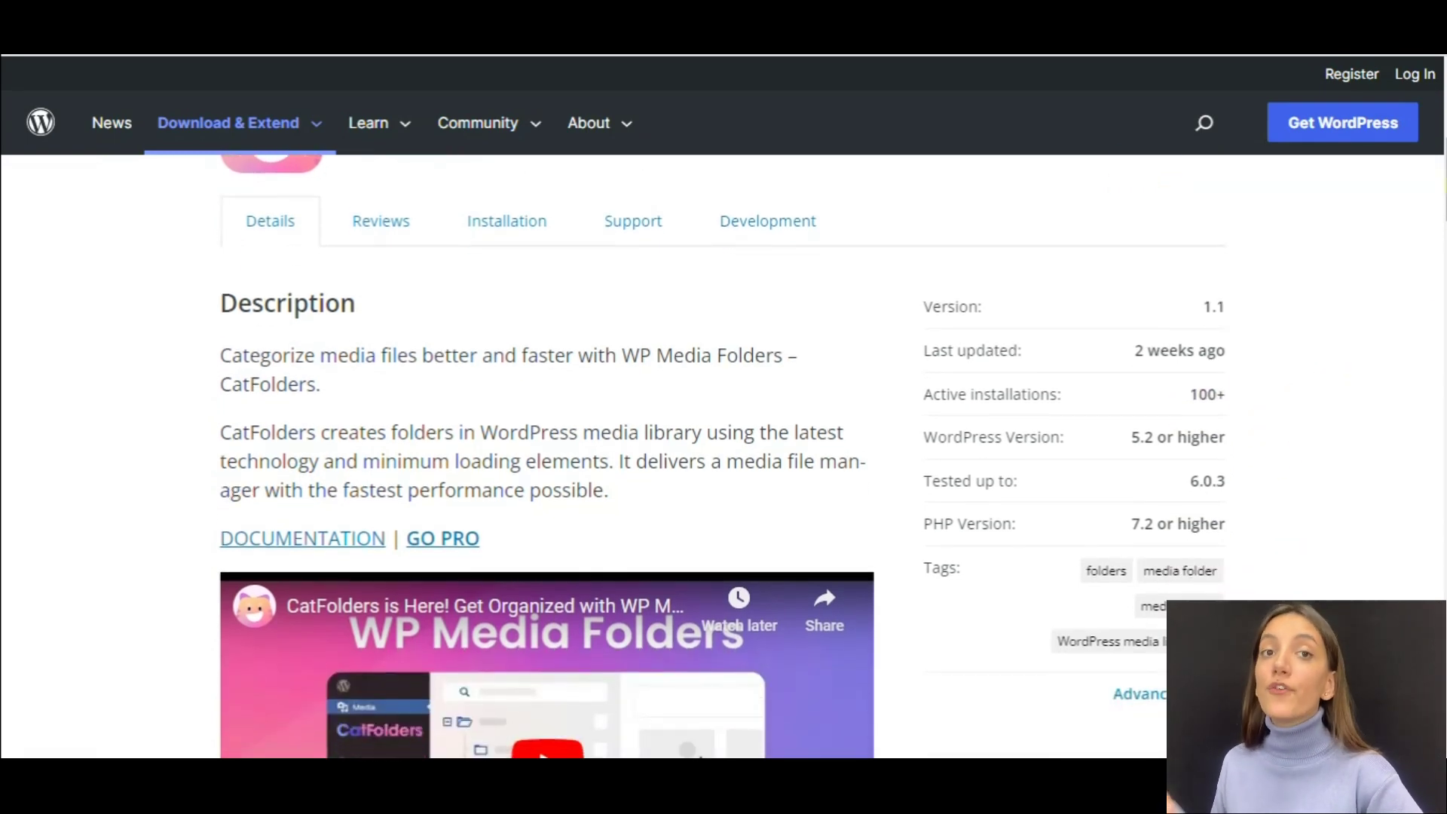
scroll(701, 653, "down", 2)
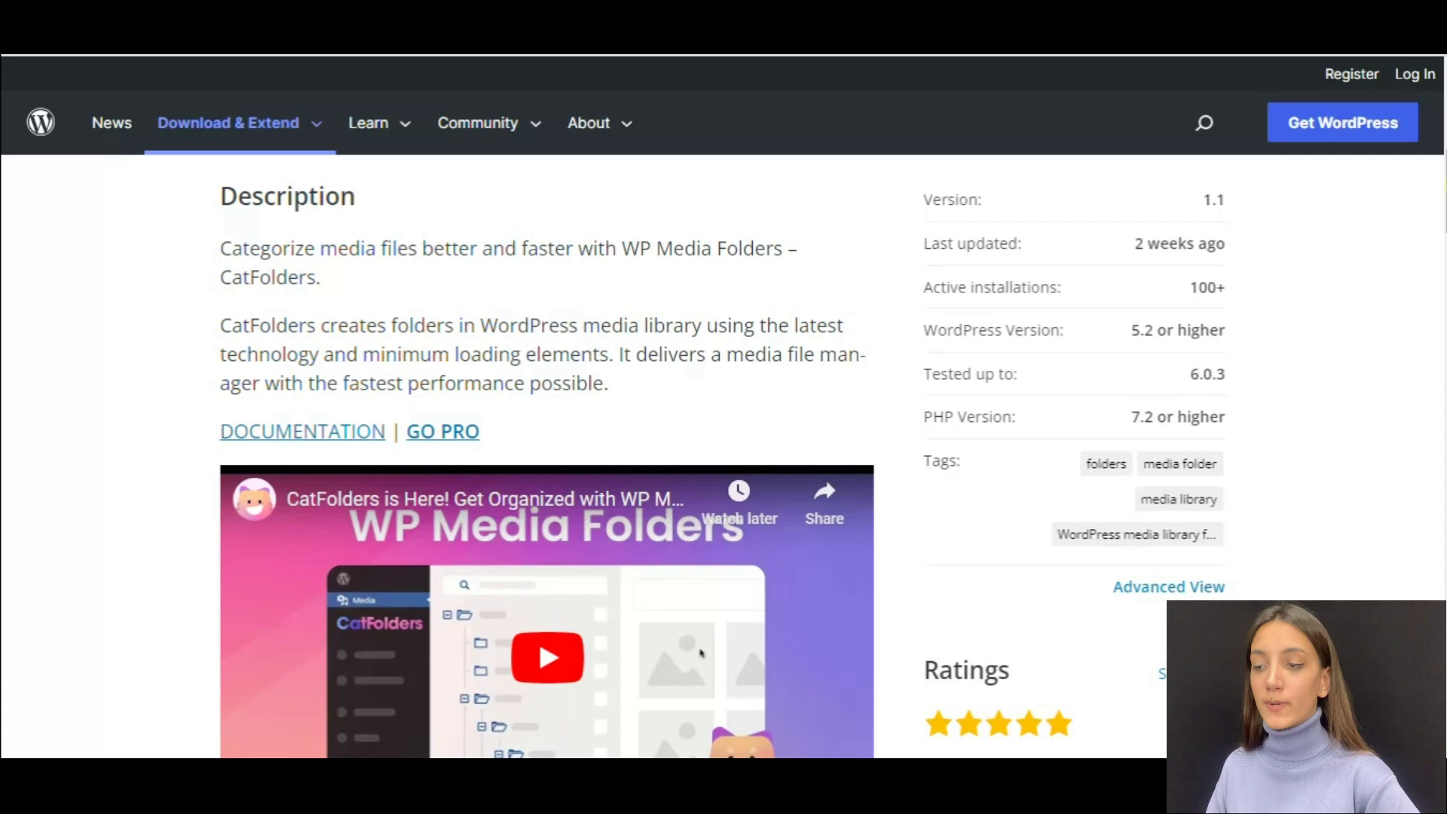
scroll(701, 653, "down", 10)
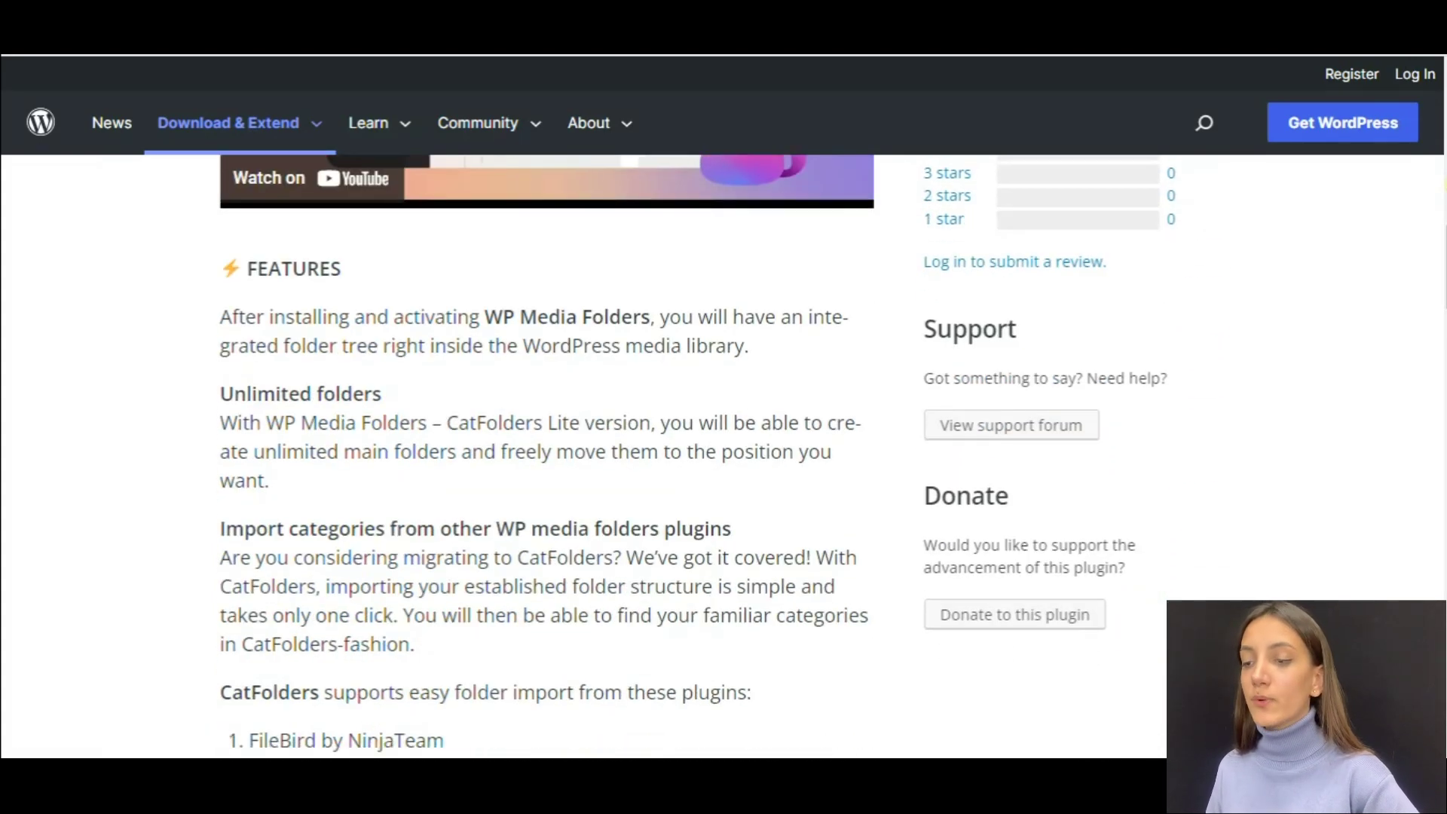
scroll(697, 457, "down", 6)
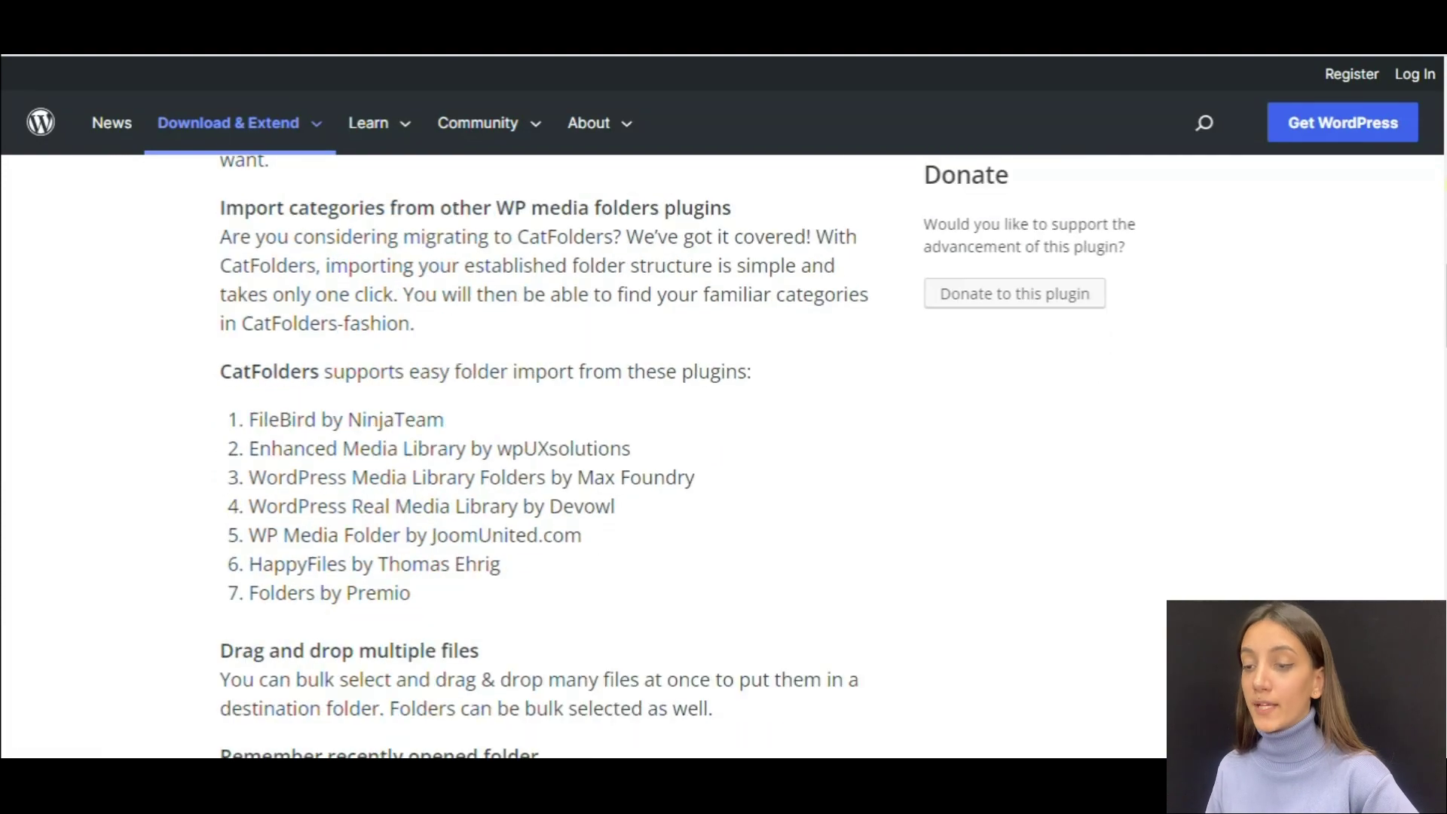
scroll(545, 457, "down", 8)
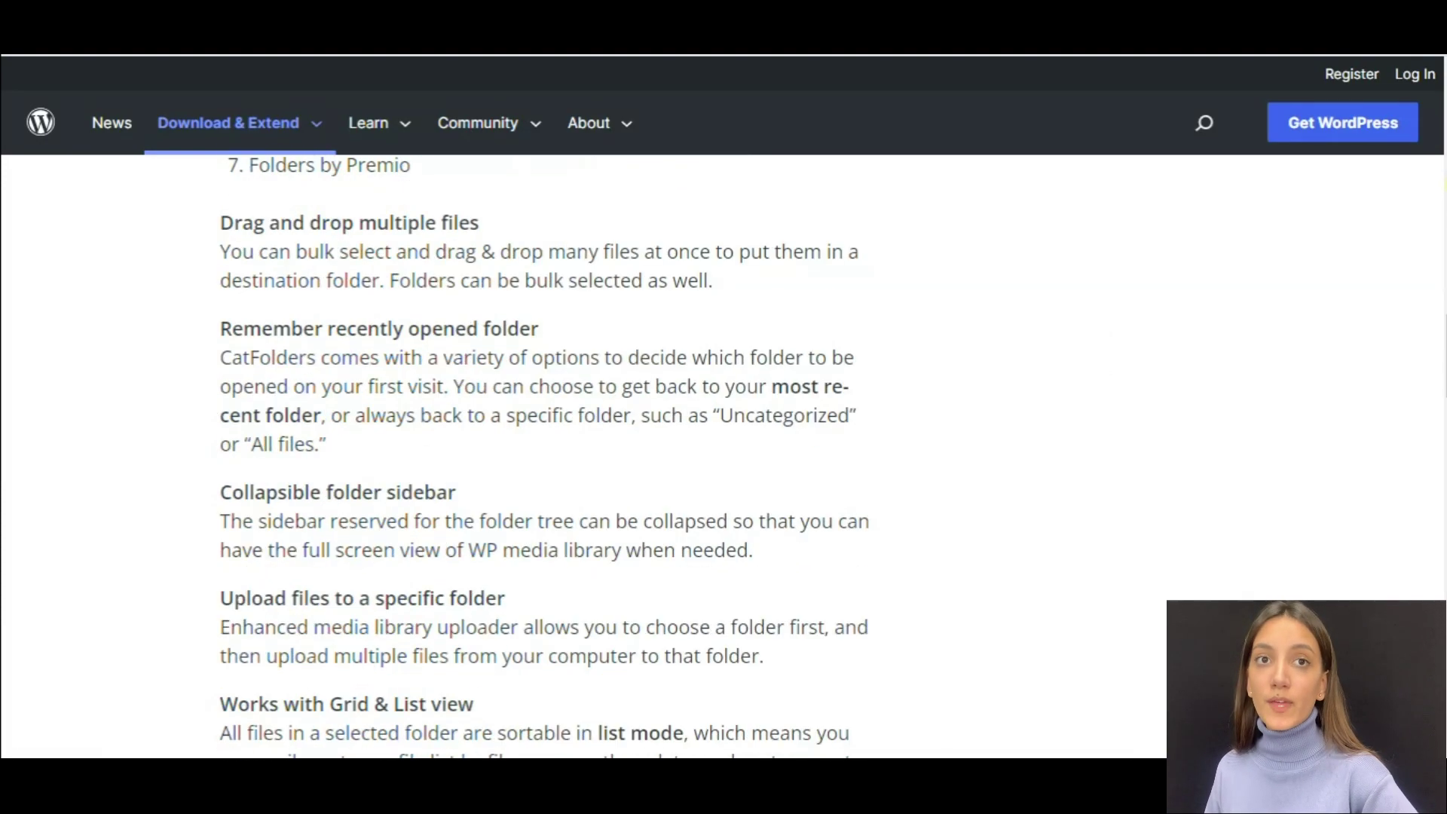
scroll(545, 457, "down", 8)
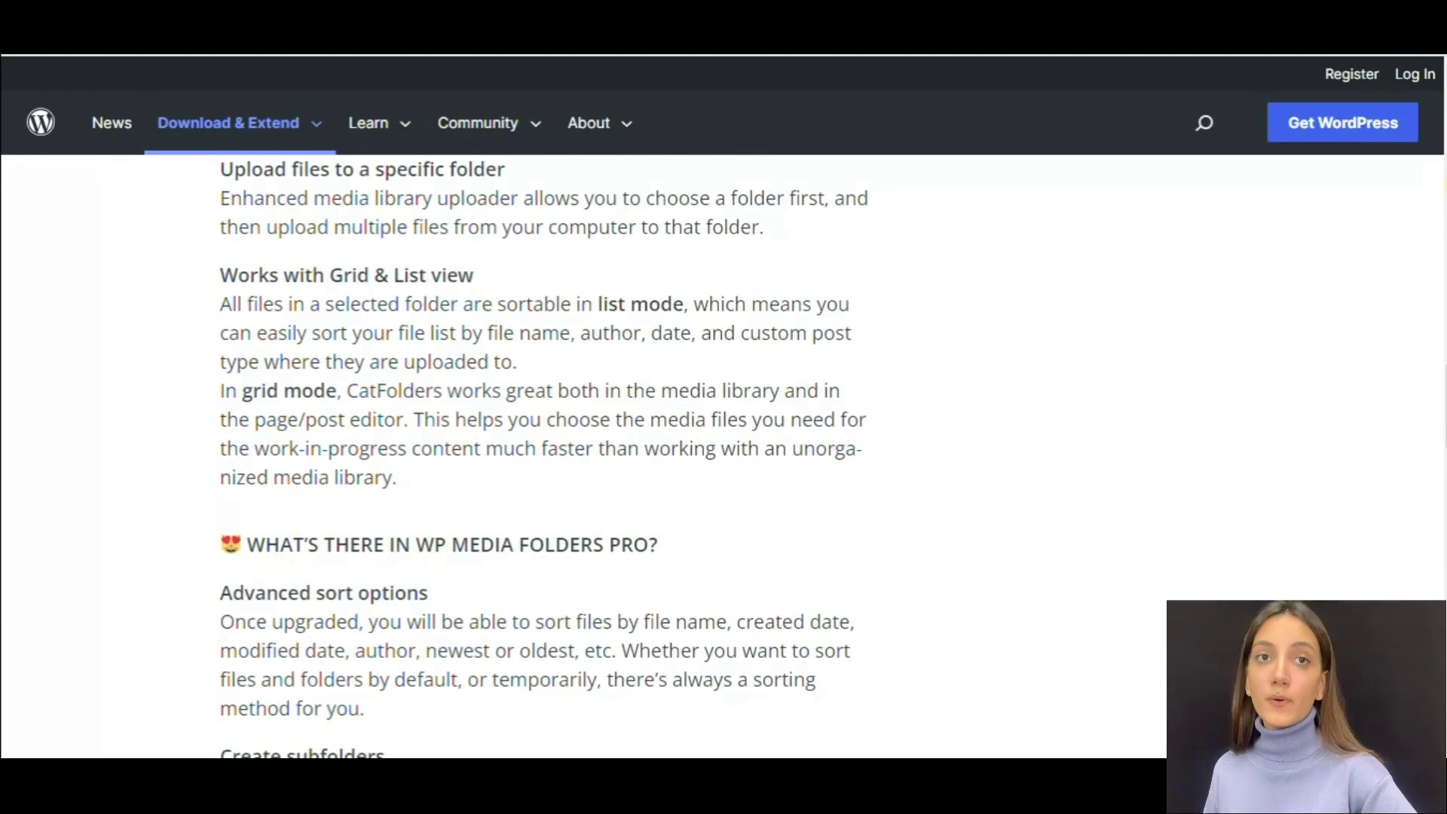
scroll(545, 457, "down", 4)
scroll(545, 456, "down", 4)
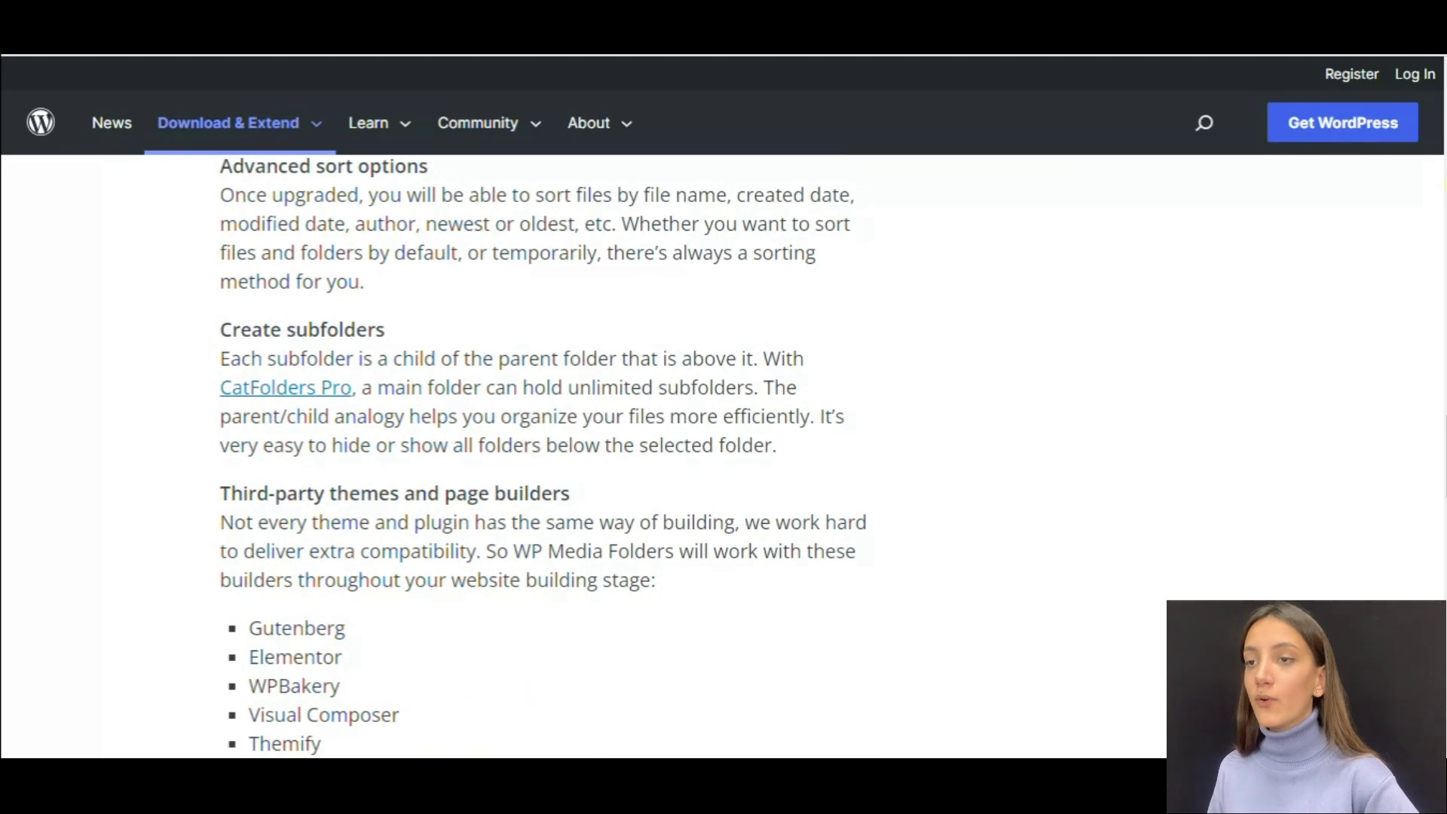
scroll(545, 457, "down", 4)
scroll(545, 457, "down", 4)
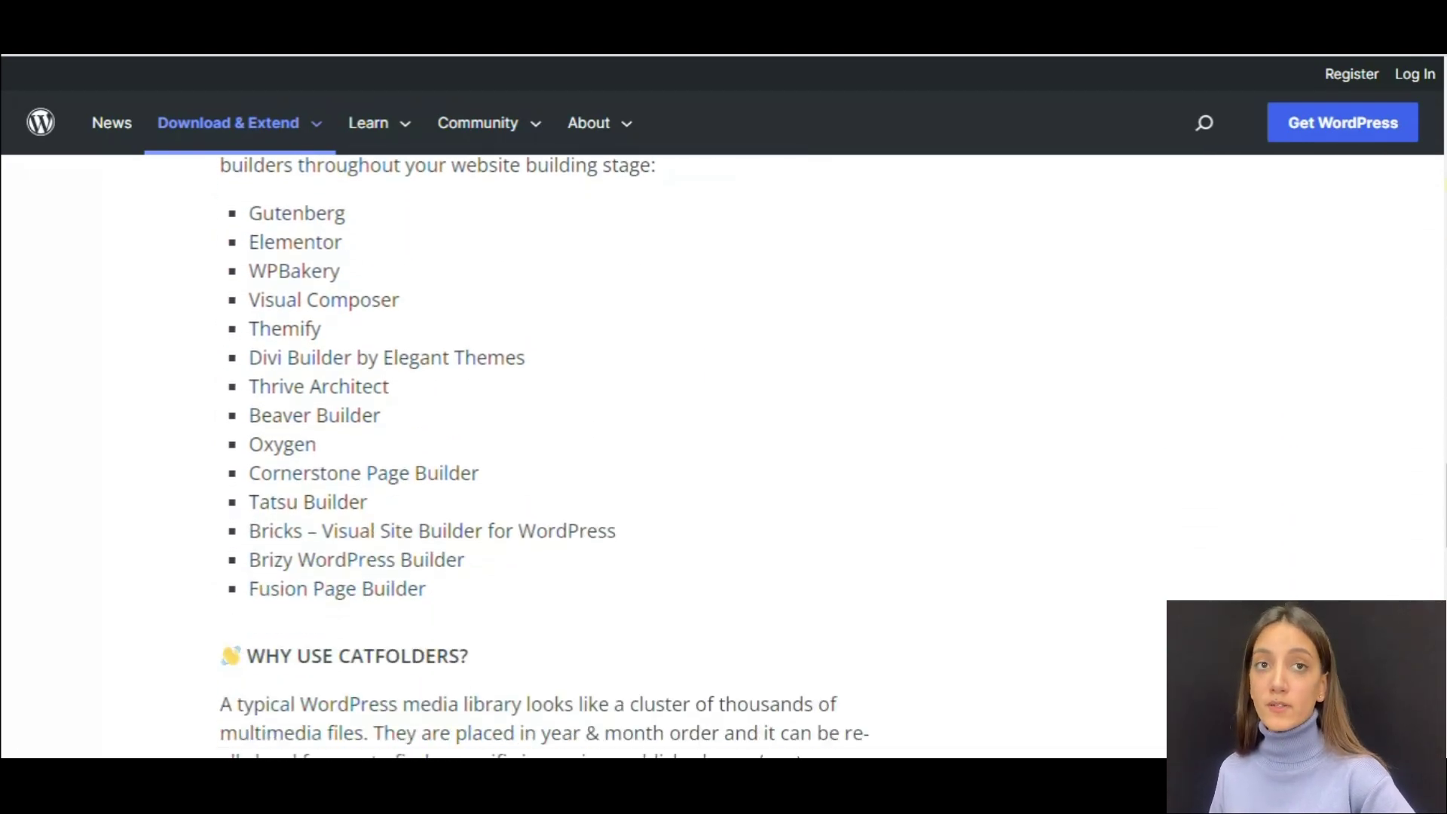
scroll(545, 457, "down", 4)
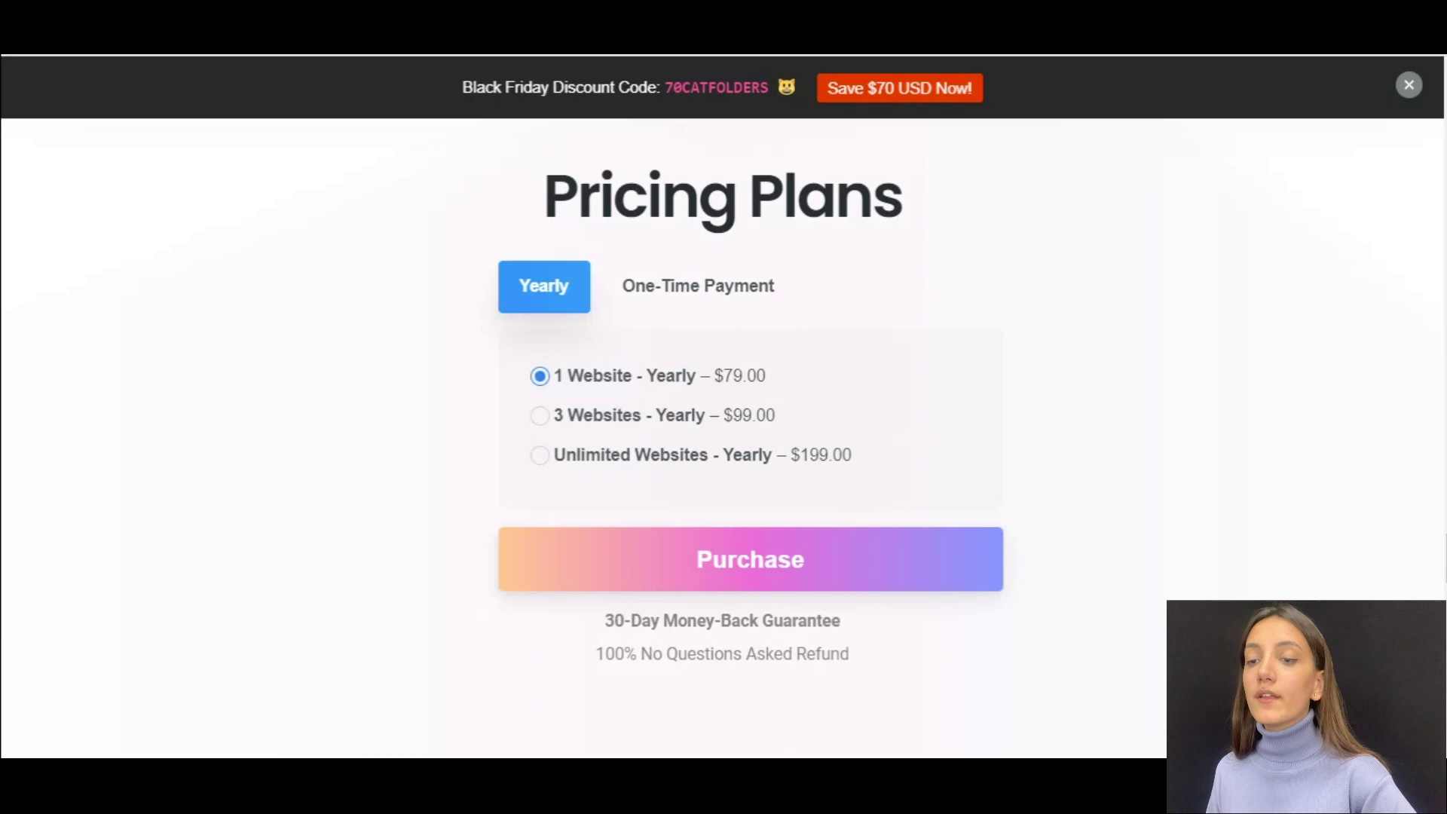
Step: Switch Pricing Plans to One-Time Payment, showing $159, $295 and $699 lifetime plans
scroll(1186, 237, "down", 1)
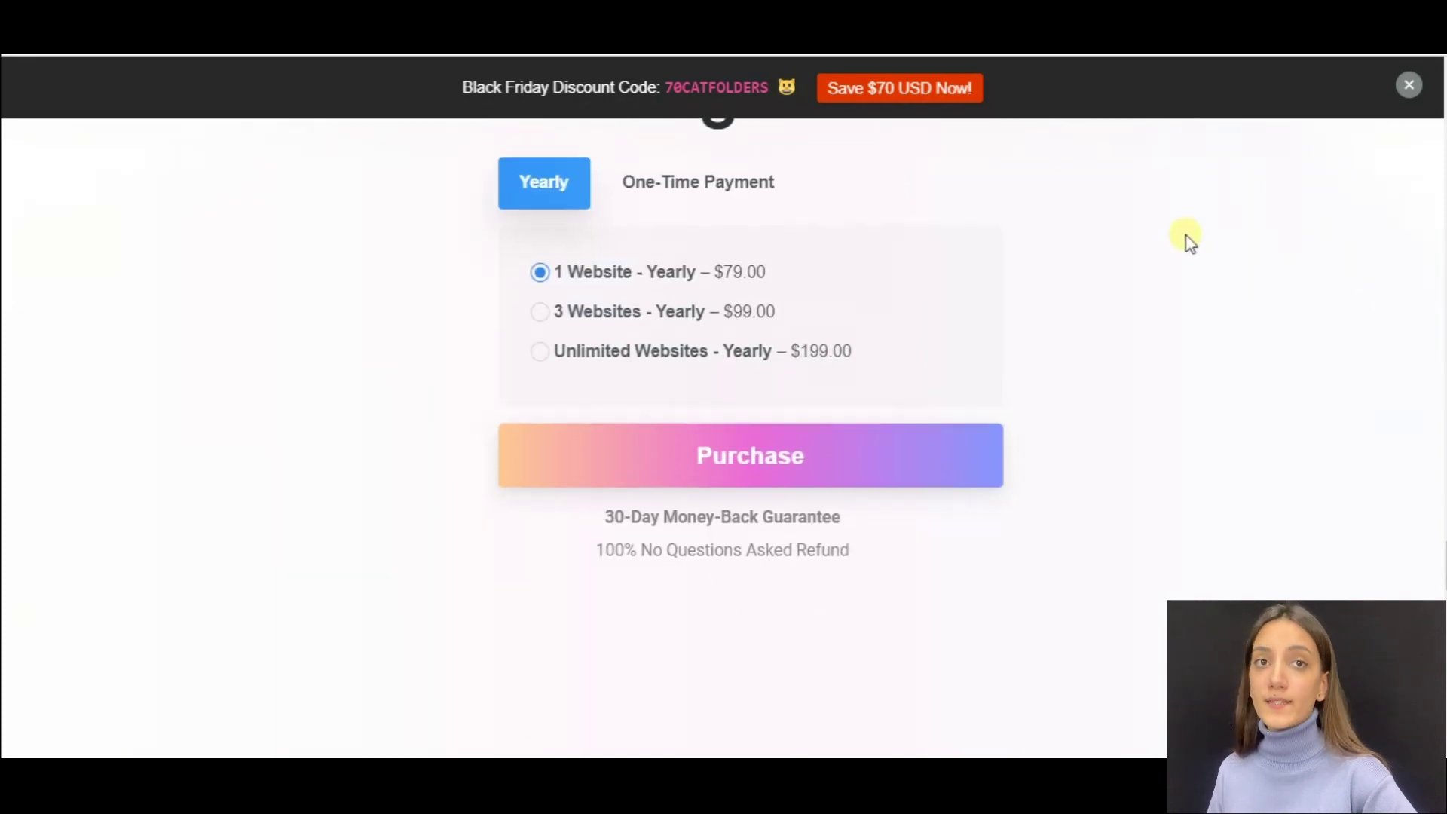
scroll(1187, 236, "up", 1)
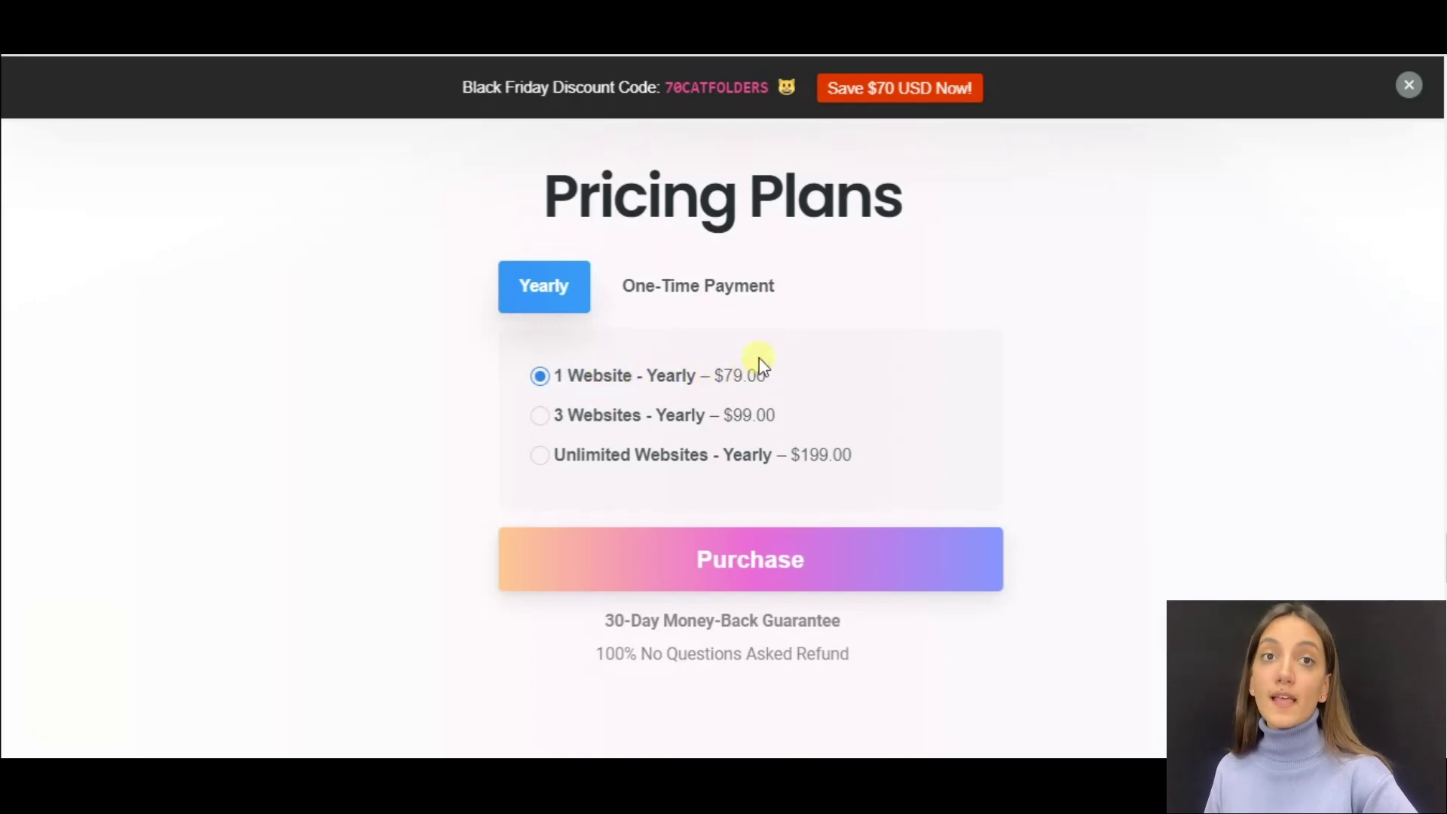
left_click(738, 293)
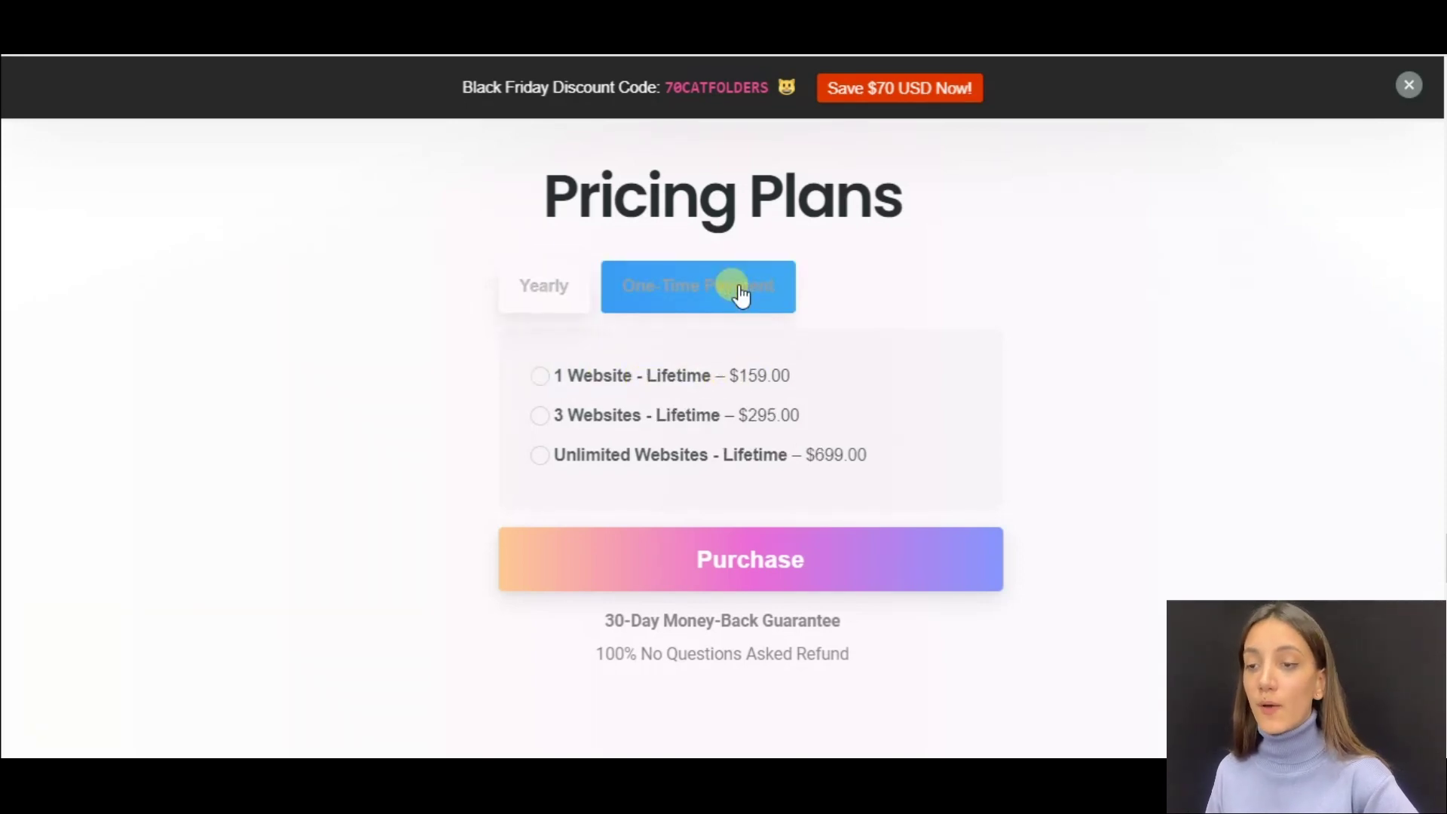